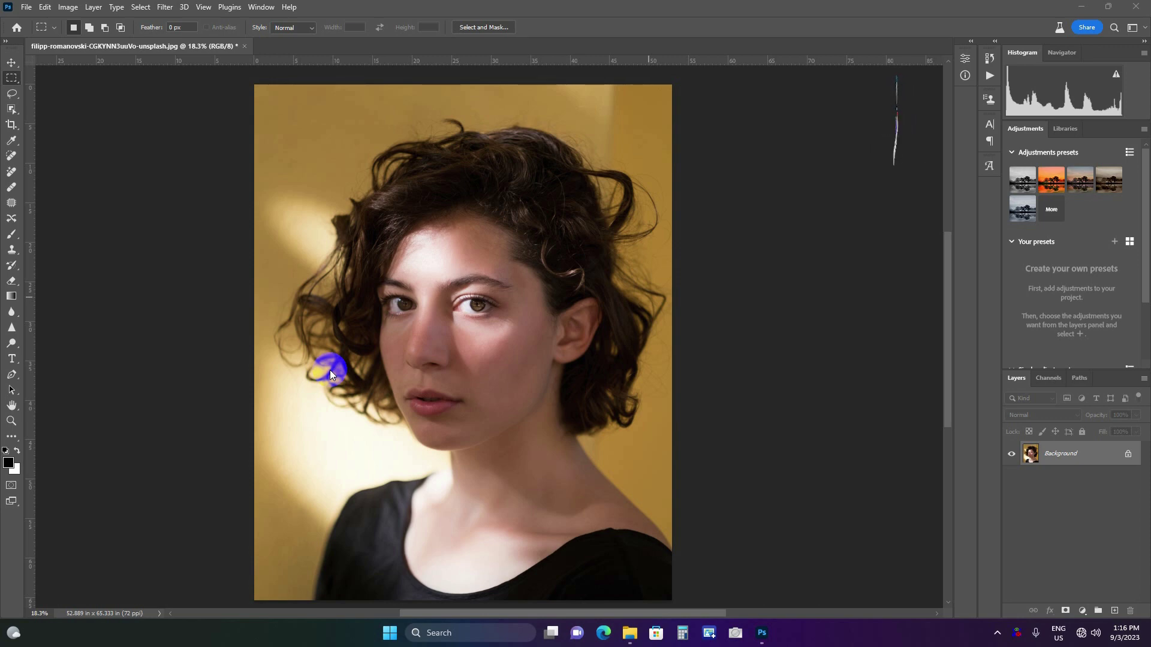
- Open the File menu with the curly-haired woman's portrait loaded as the Background layer
left_click(27, 8)
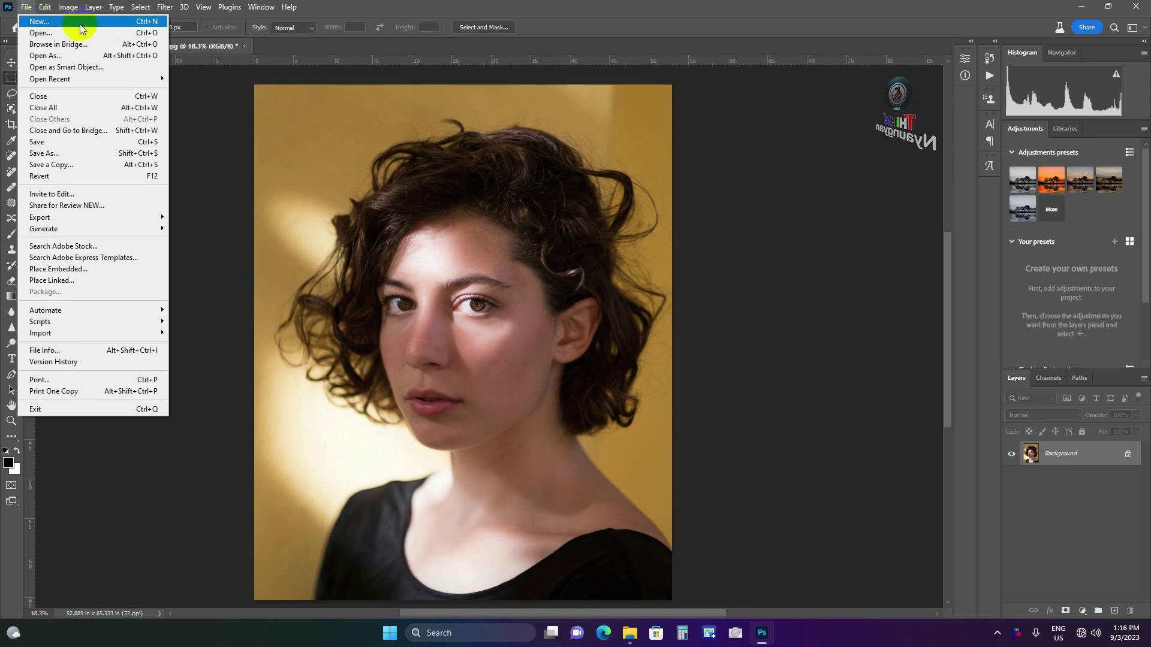
- Start a new document sized 128 × 128 pixels
left_click(37, 22)
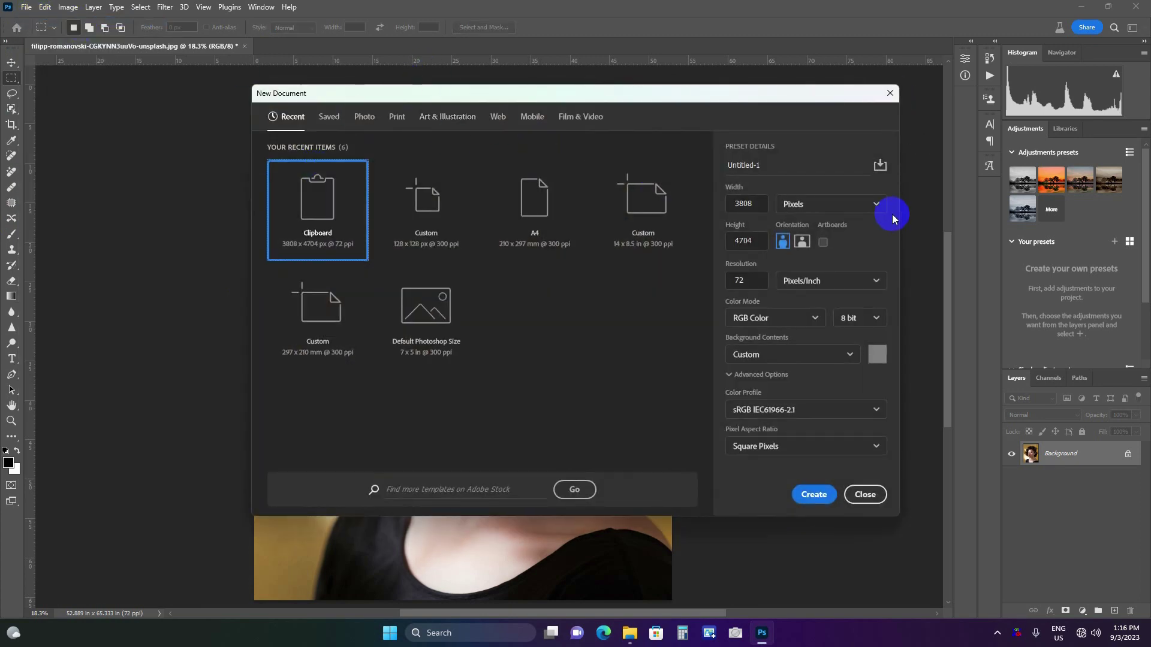
left_click(804, 207)
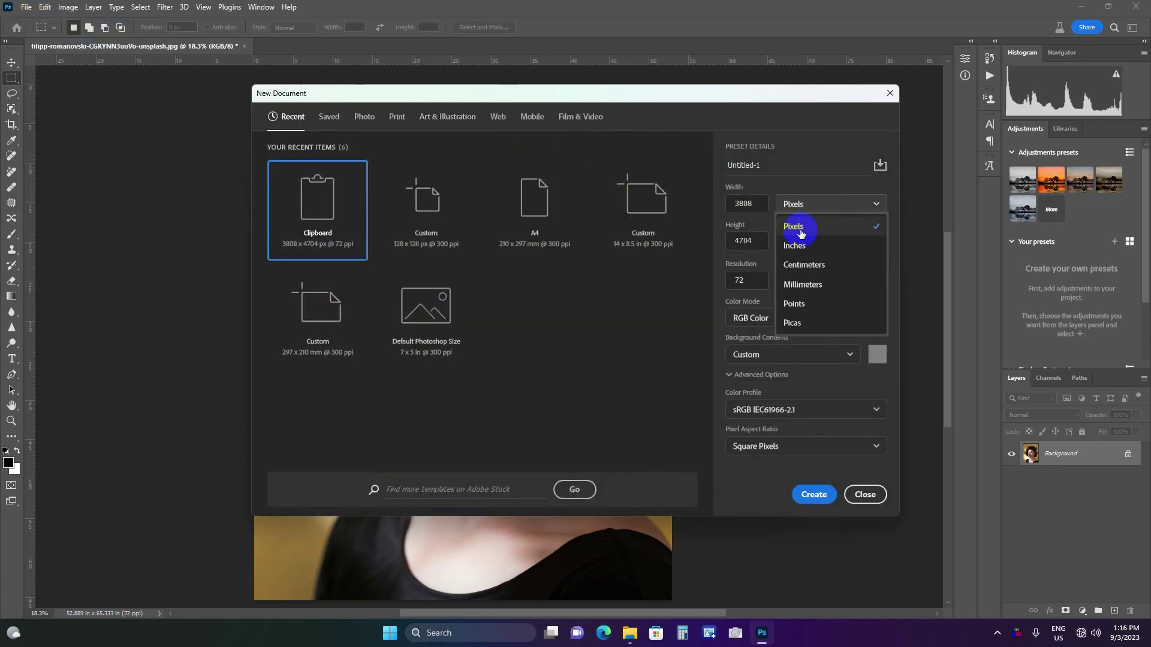
left_click(801, 234)
left_click(749, 205)
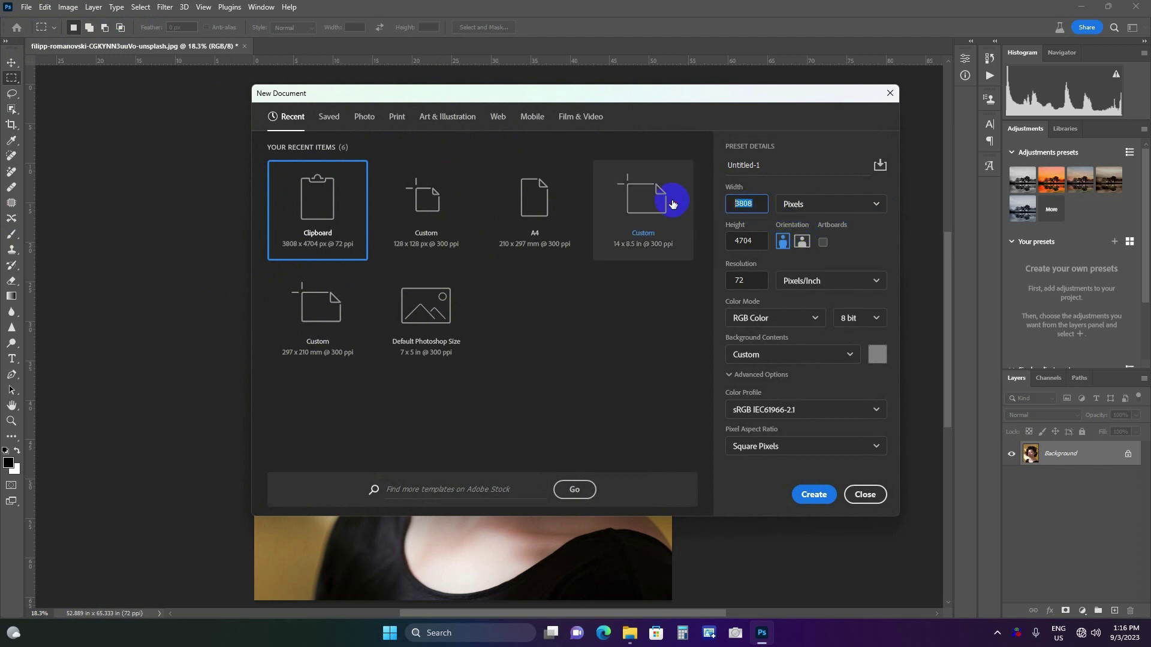
type("12")
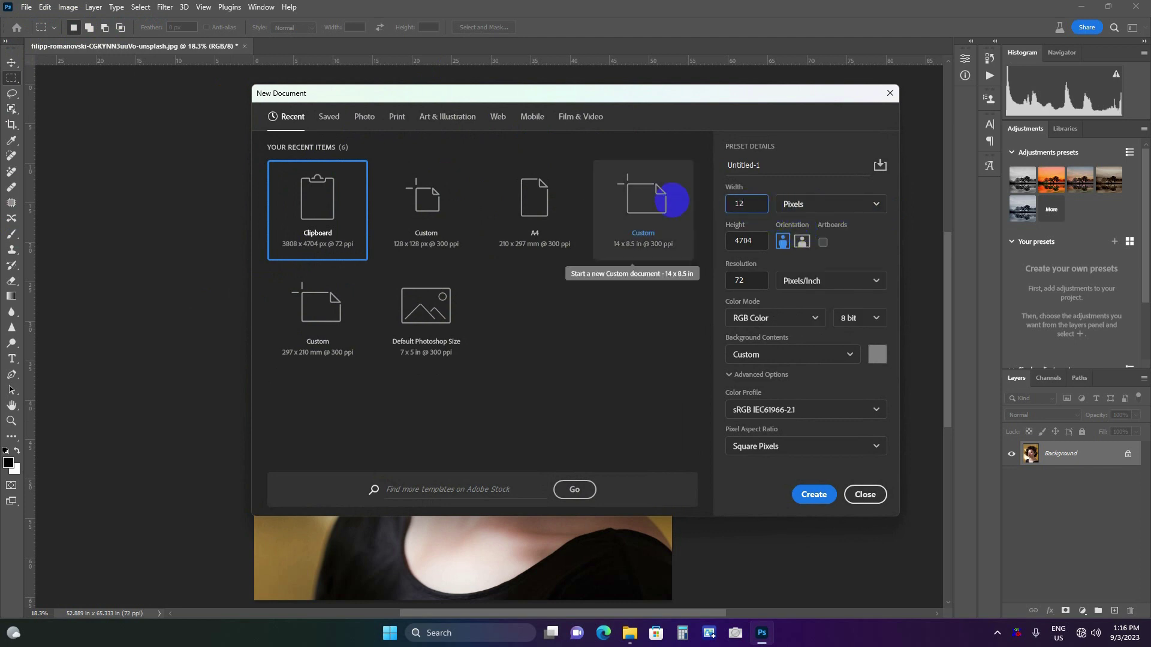
type("8")
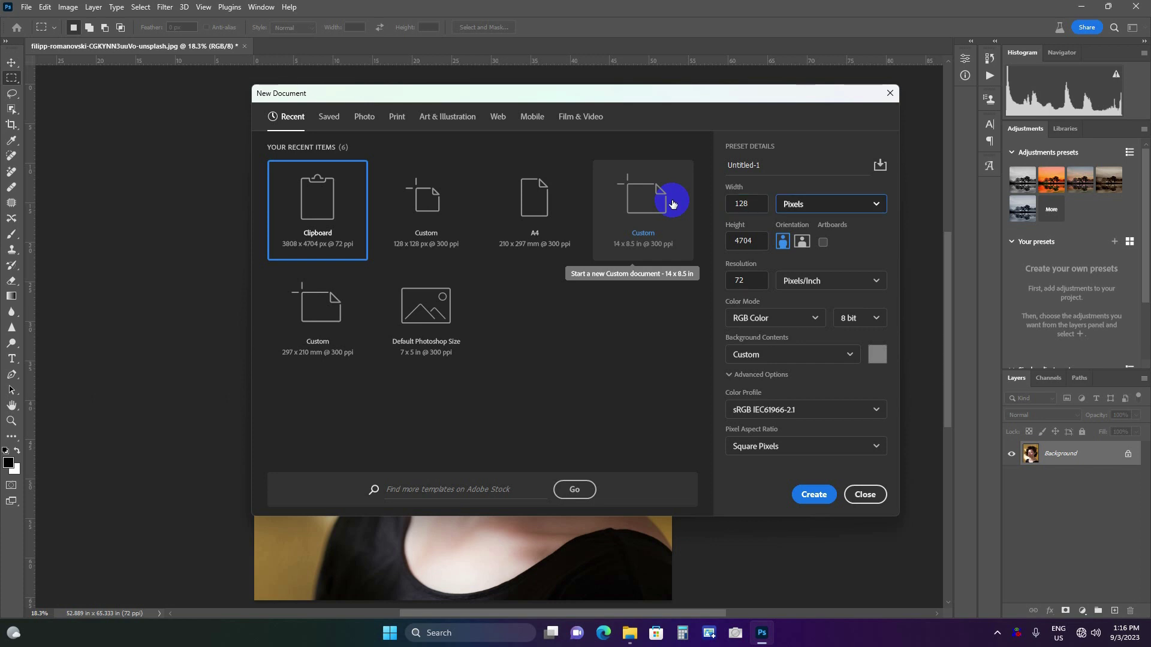
key("Tab")
type("1")
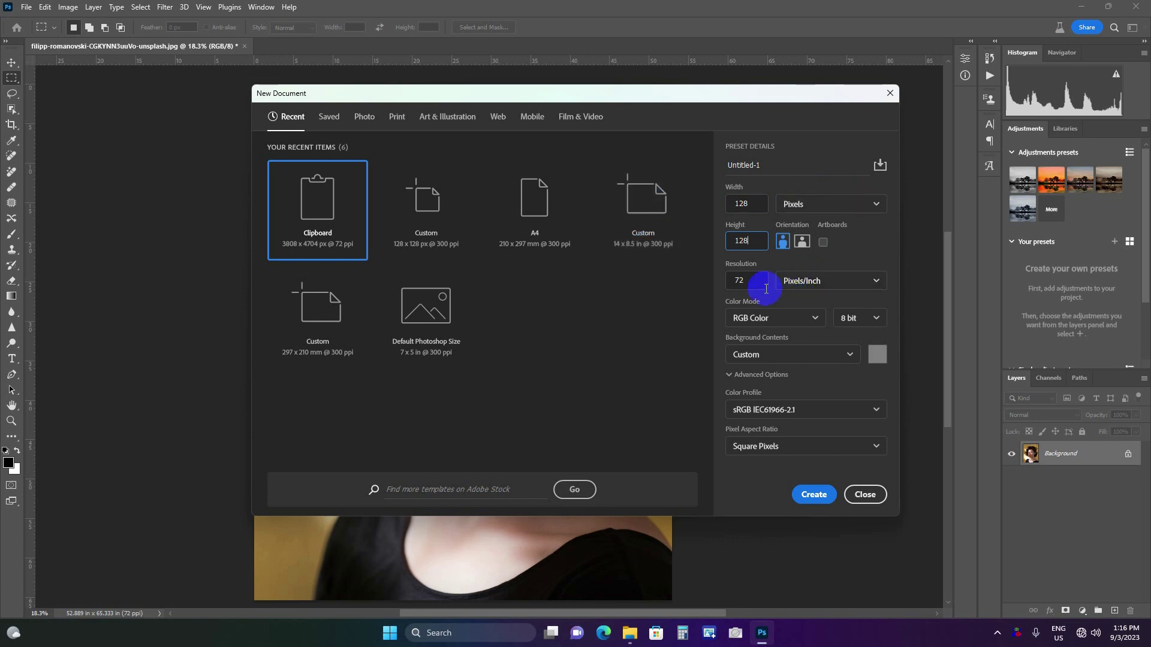
left_click(750, 283)
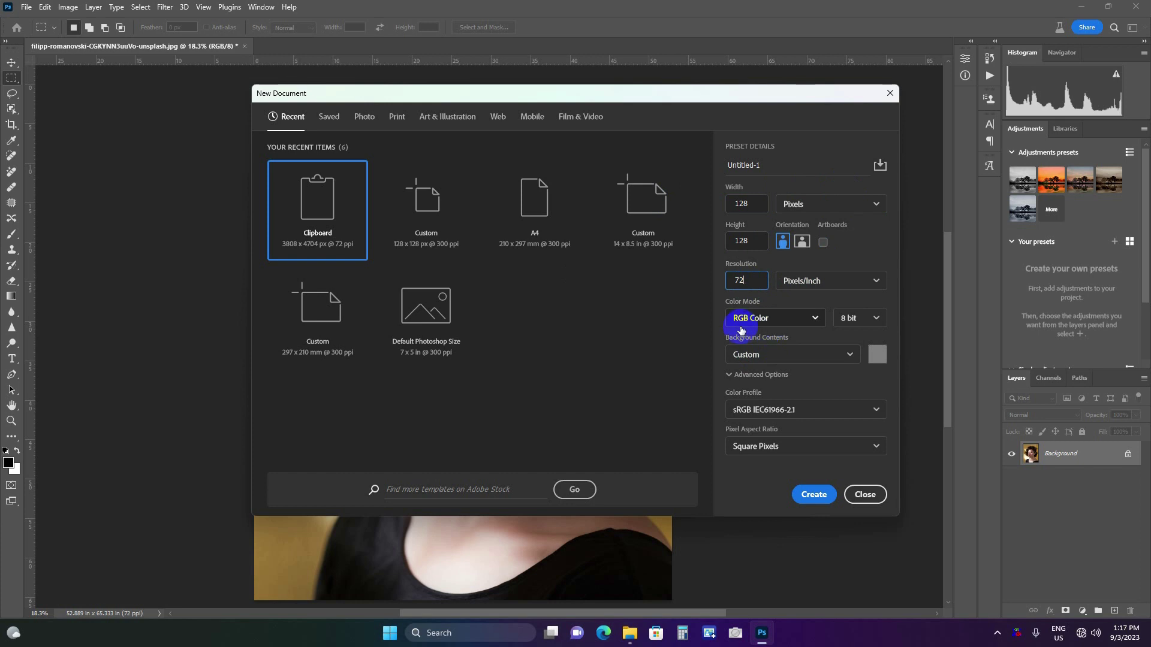
- Keep 8-bit colour, set a custom 50% brightness grey background, and create the document
left_click(856, 327)
left_click(855, 325)
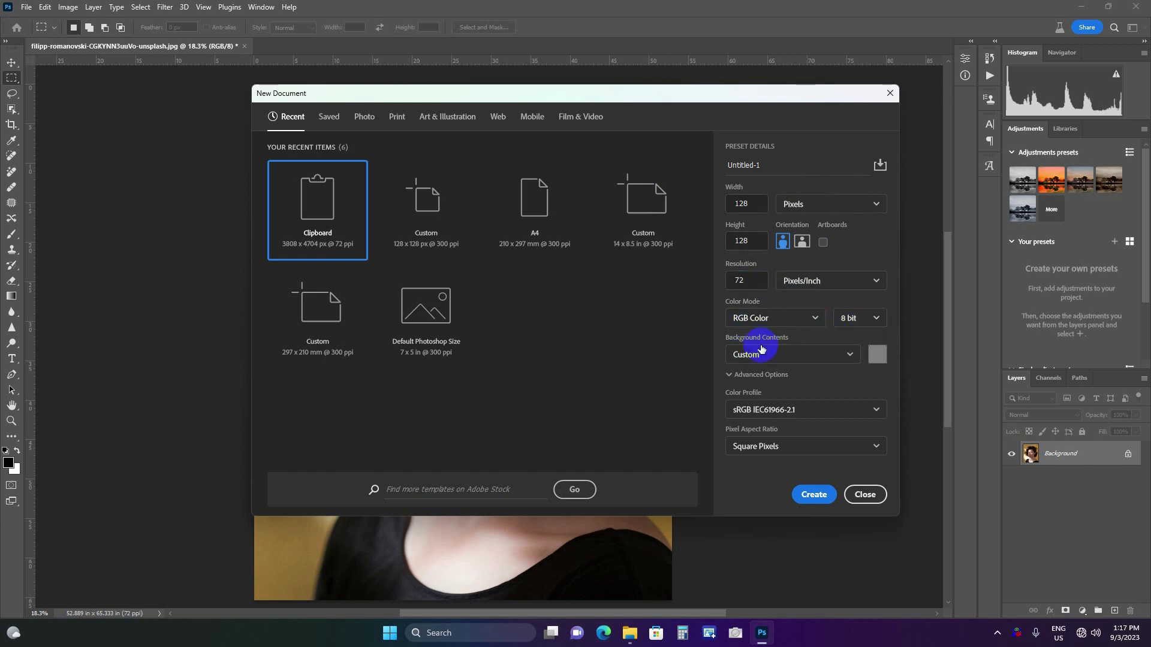
left_click(798, 353)
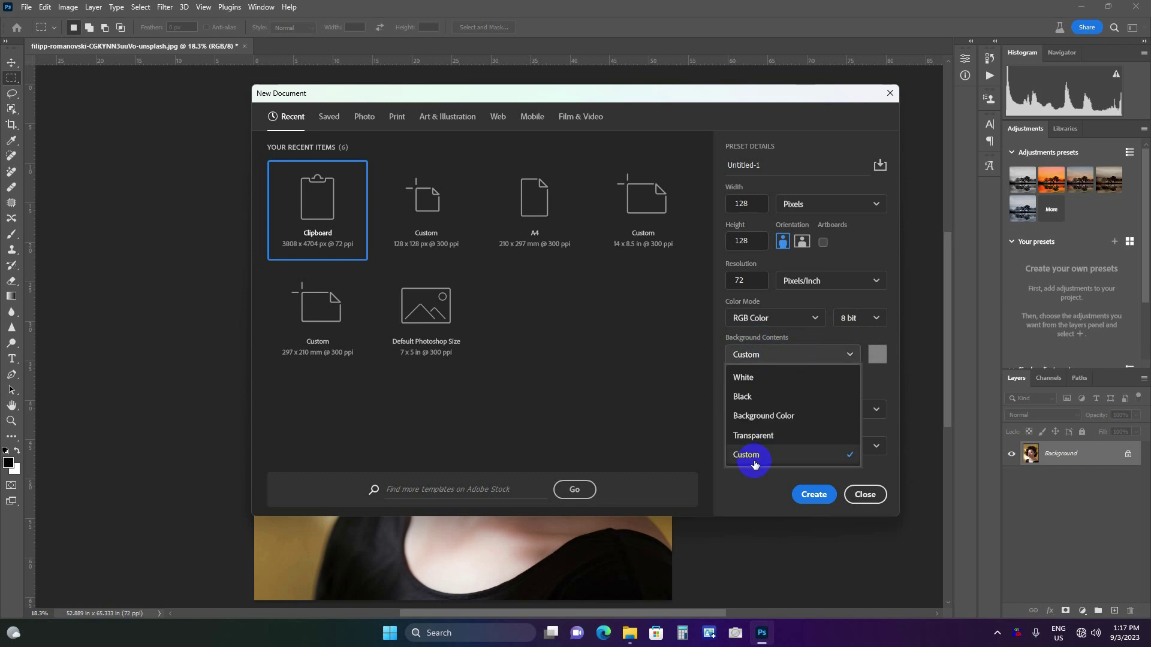
left_click(754, 454)
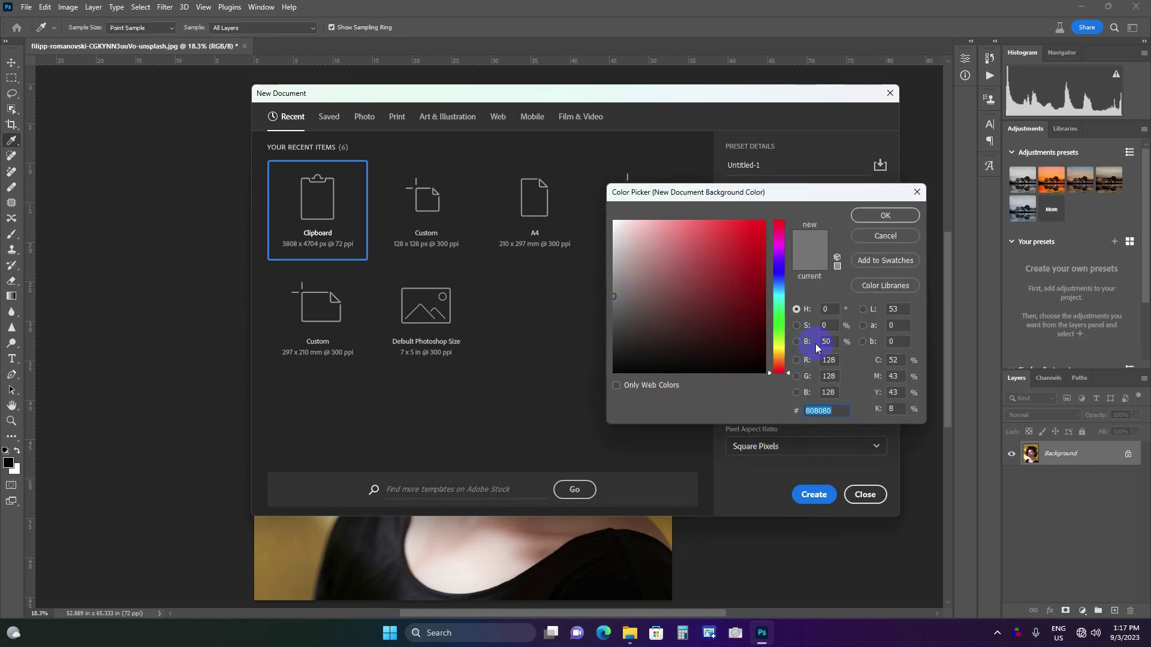
left_click(797, 341)
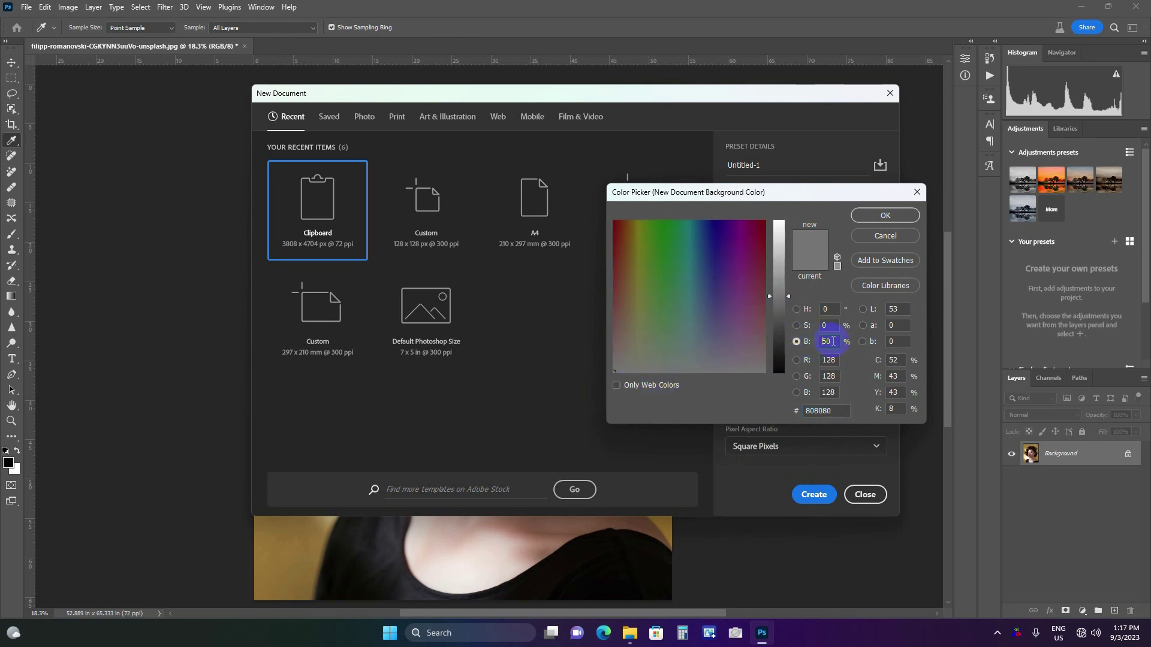
type("50")
left_click(884, 216)
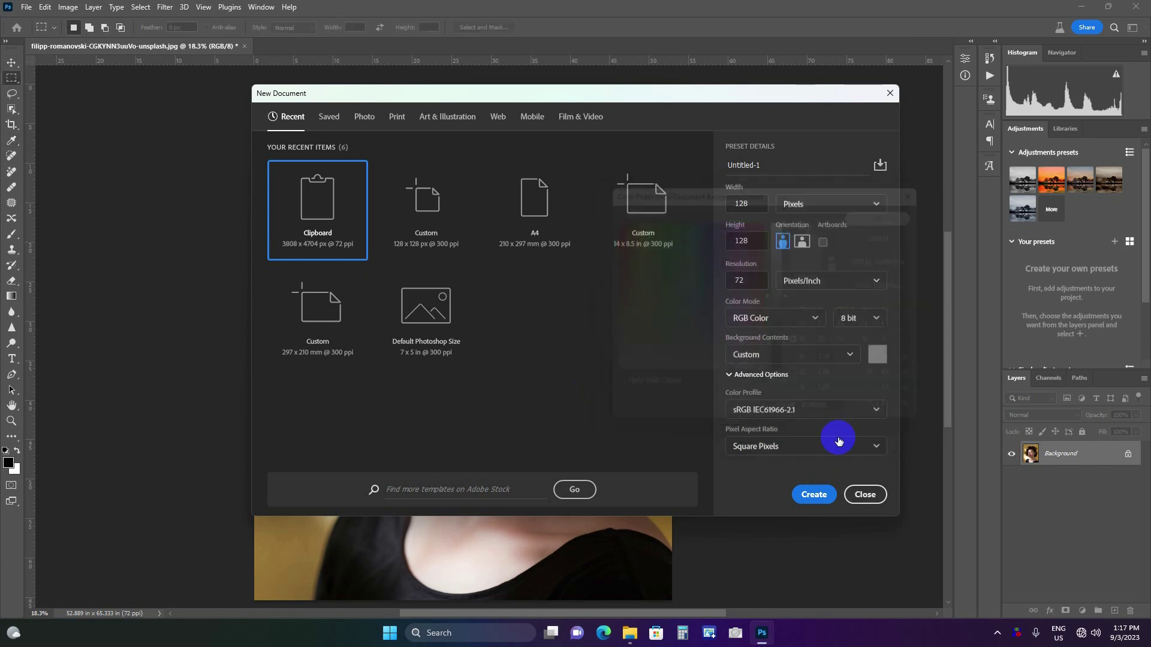
left_click(819, 500)
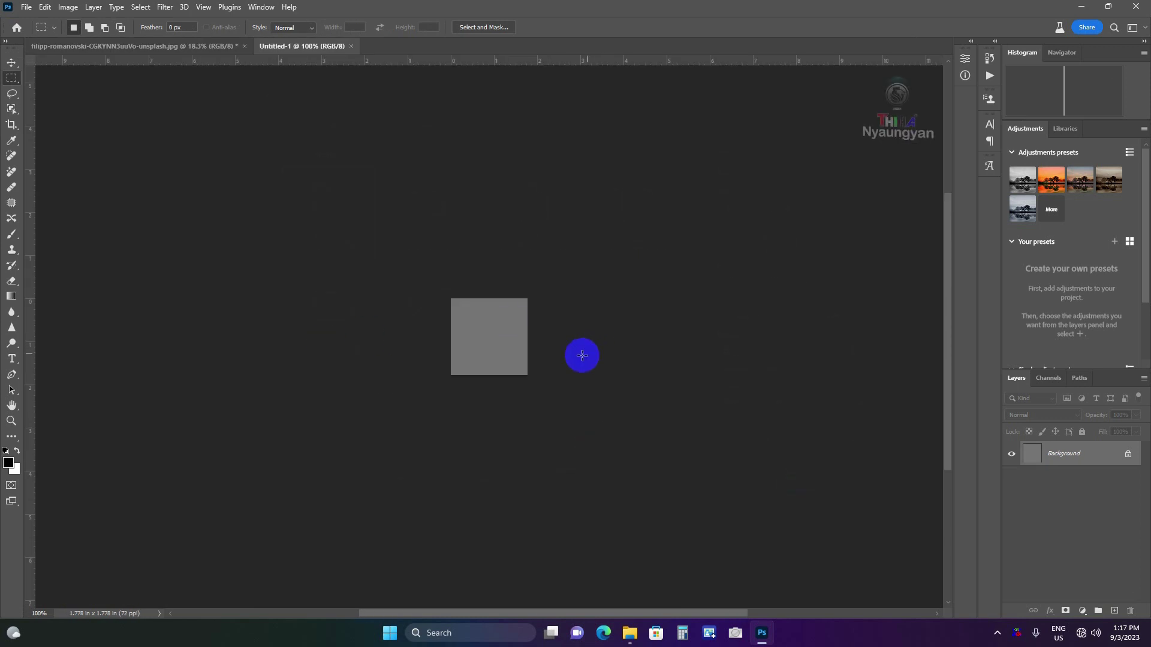
- Open the Filter Gallery on the grey square and choose the Texturizer filter
scroll(521, 356, "up", 1)
scroll(521, 356, "up", 1)
scroll(521, 357, "up", 1)
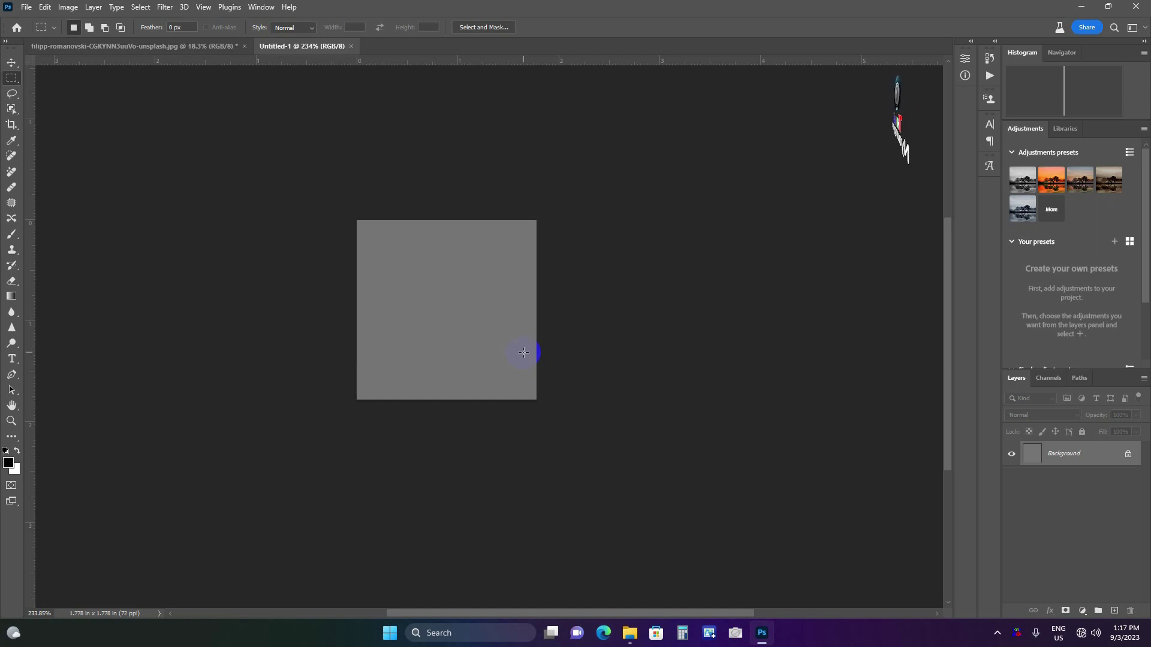
left_click(449, 235)
left_click(164, 8)
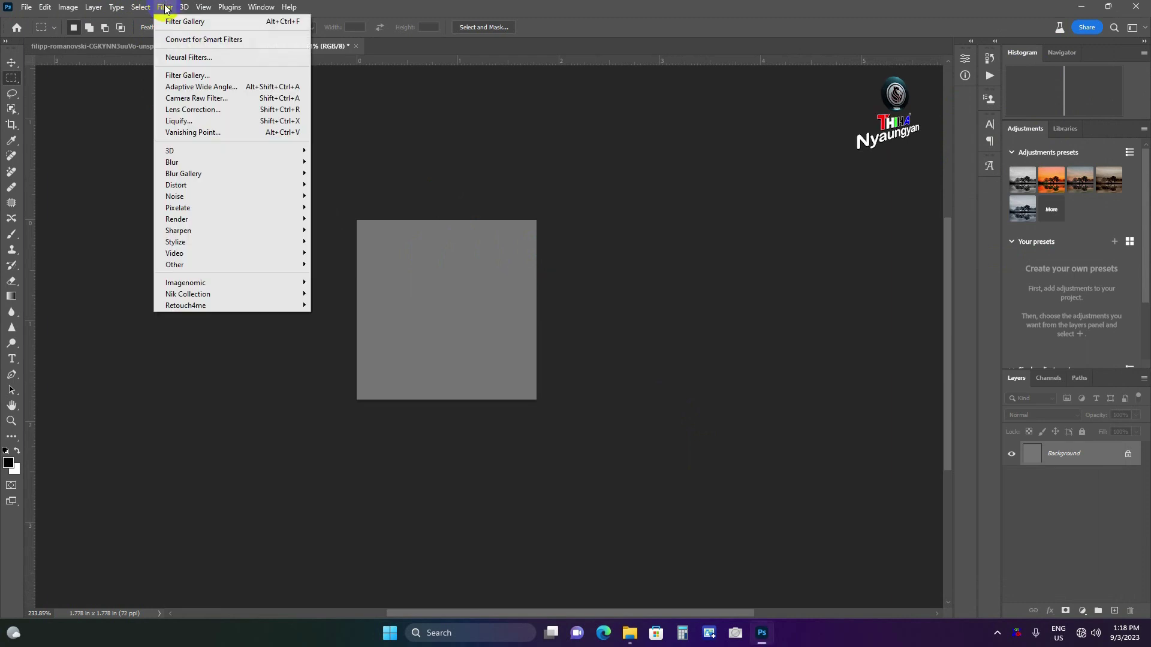
left_click(183, 75)
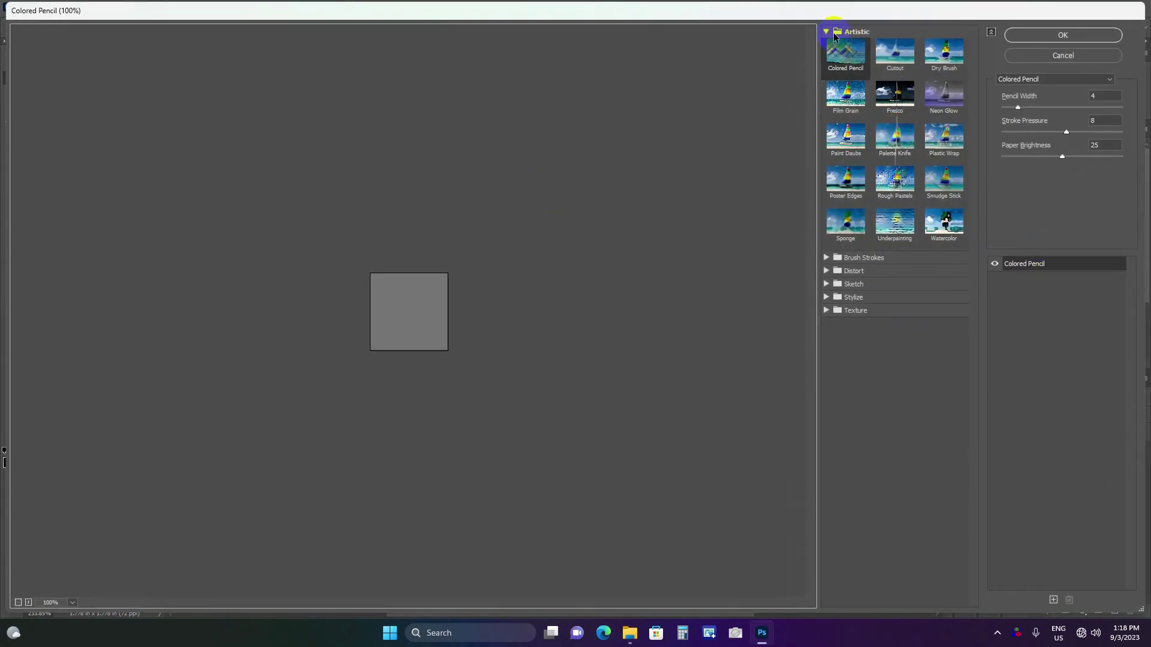
left_click(826, 31)
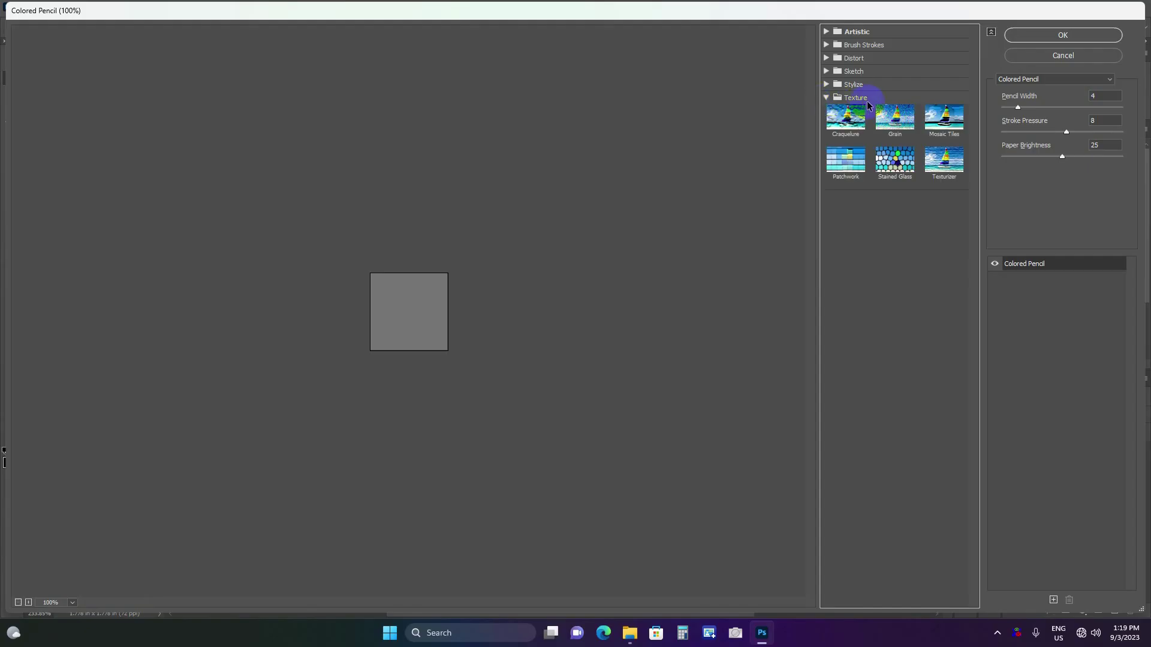
left_click(853, 98)
left_click(943, 161)
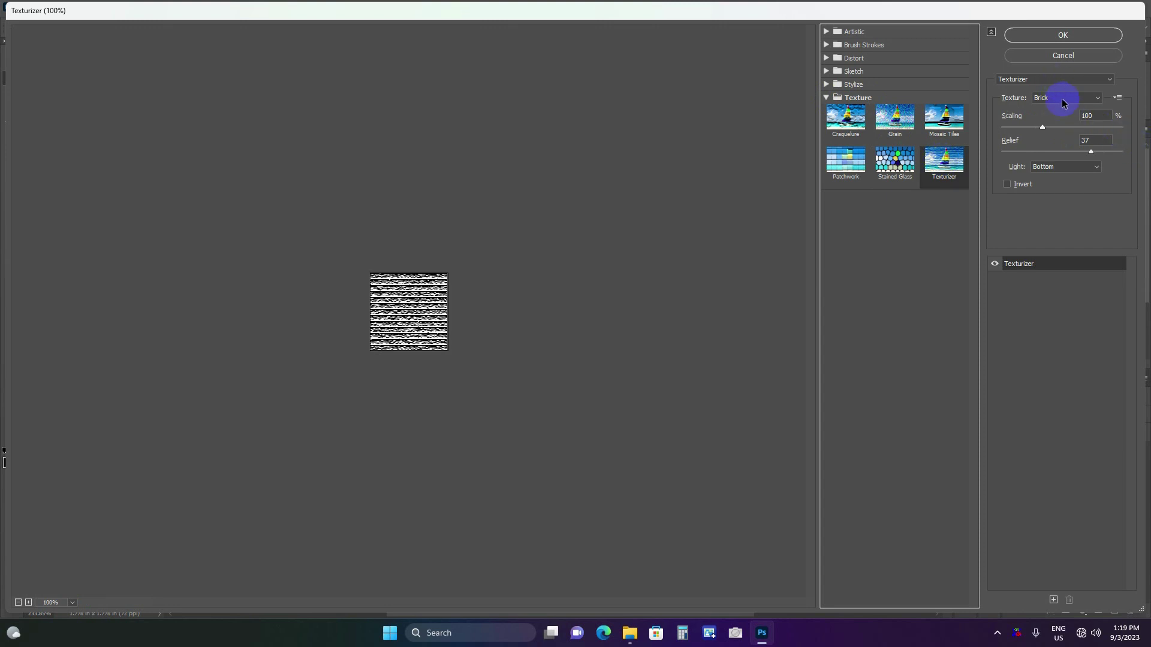
- Set Texturizer to Sandstone with relief 8 and Top Left light, then apply it
left_click(1062, 98)
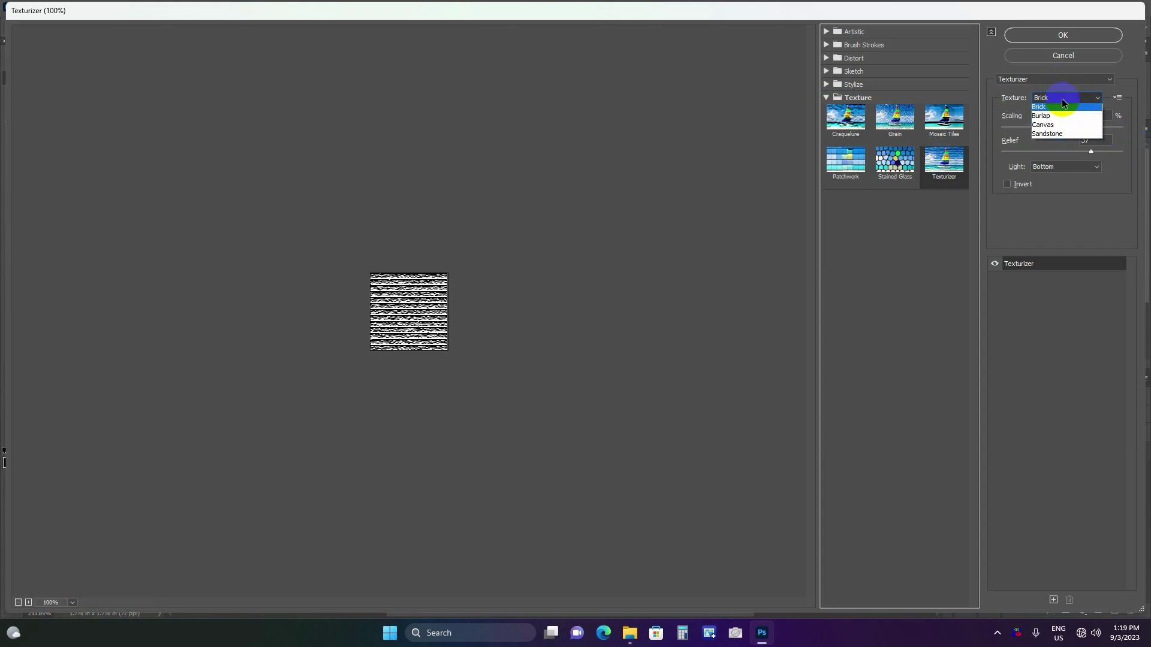
left_click(1072, 137)
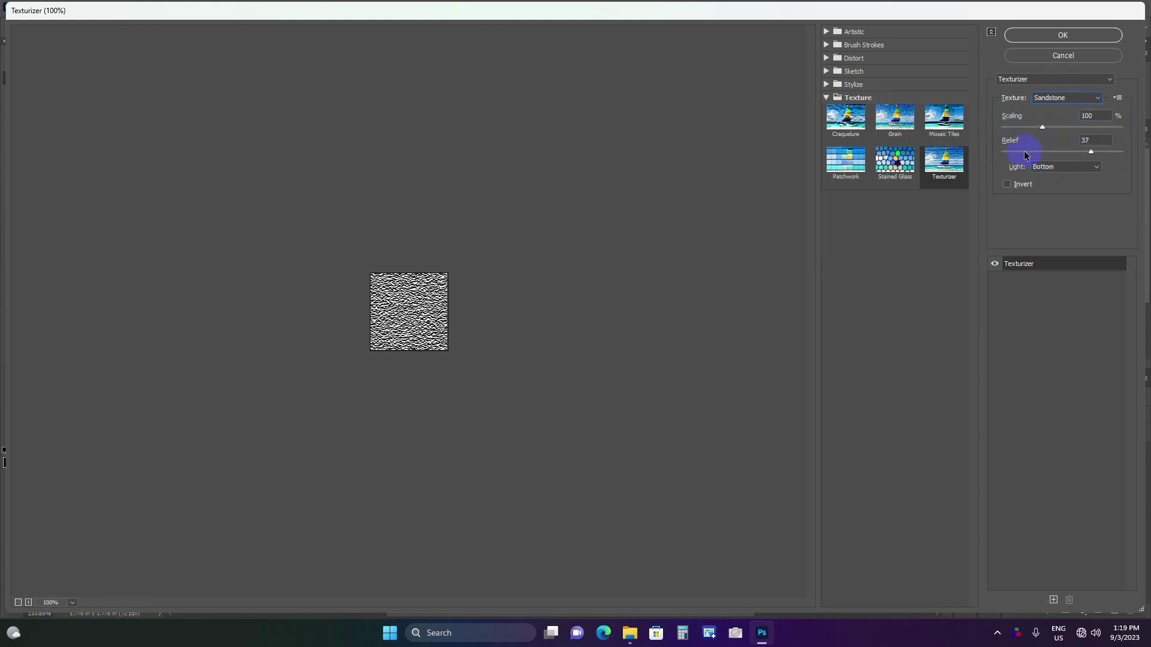
left_click_drag(1013, 150, 1022, 154)
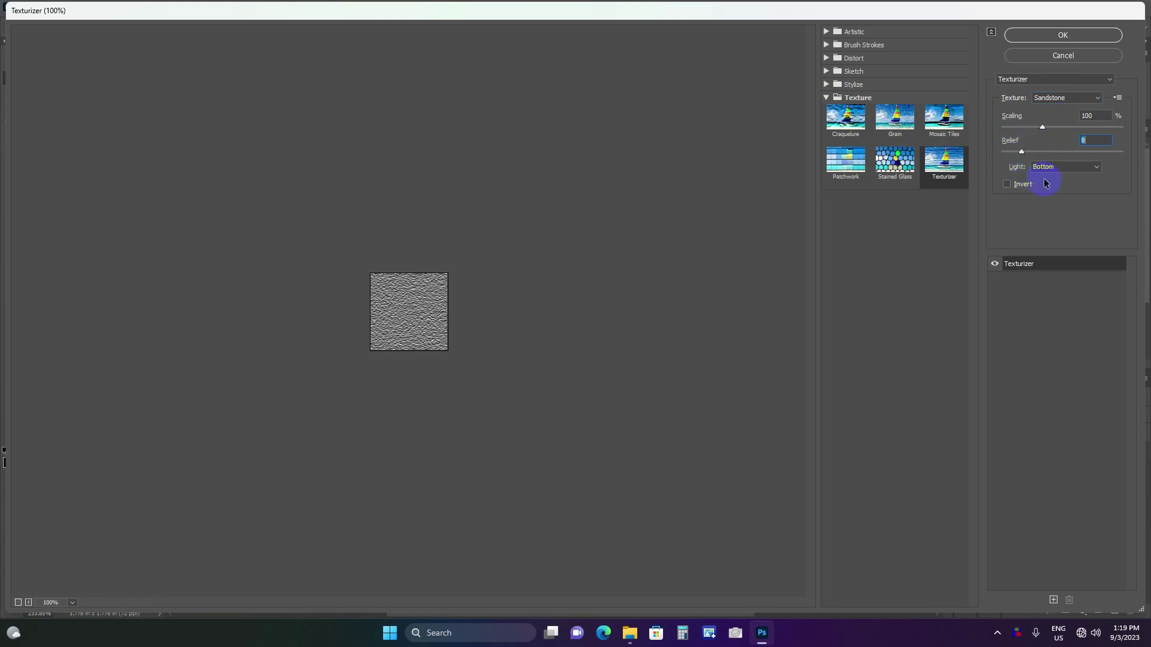
left_click(1041, 168)
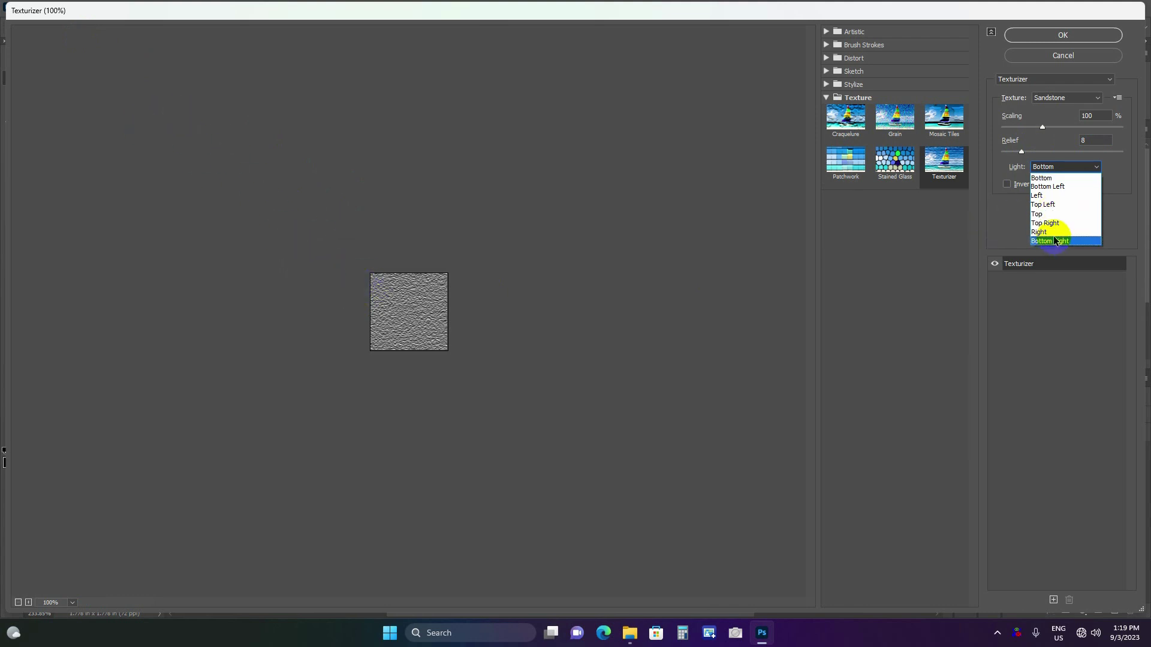
left_click(1053, 207)
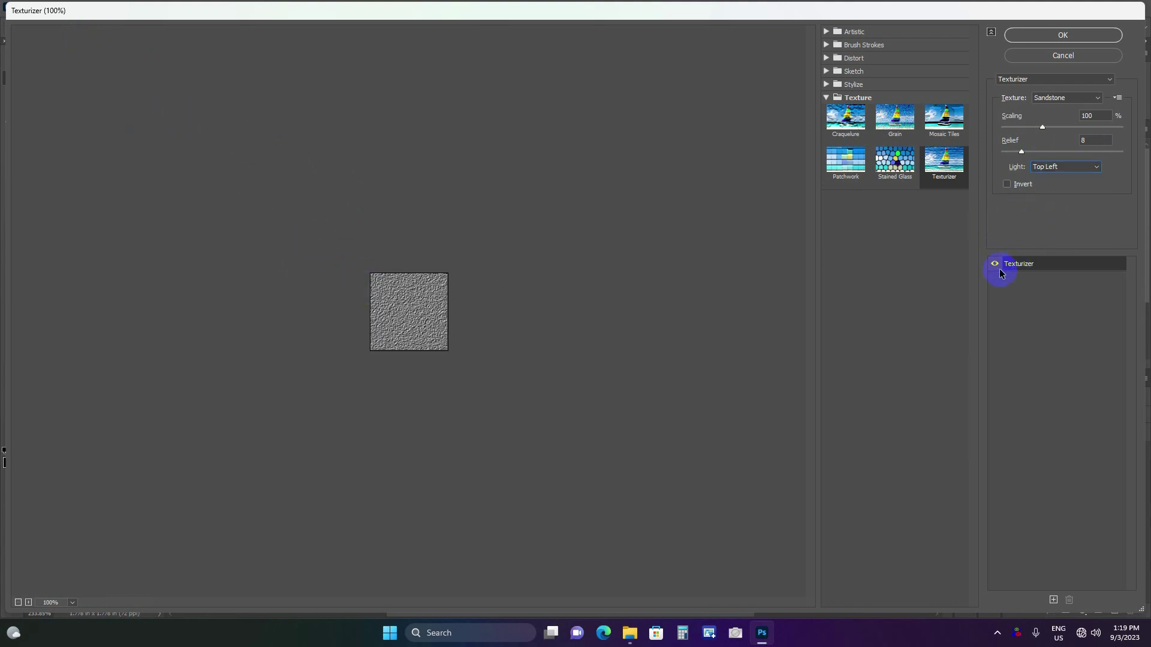
left_click(1066, 36)
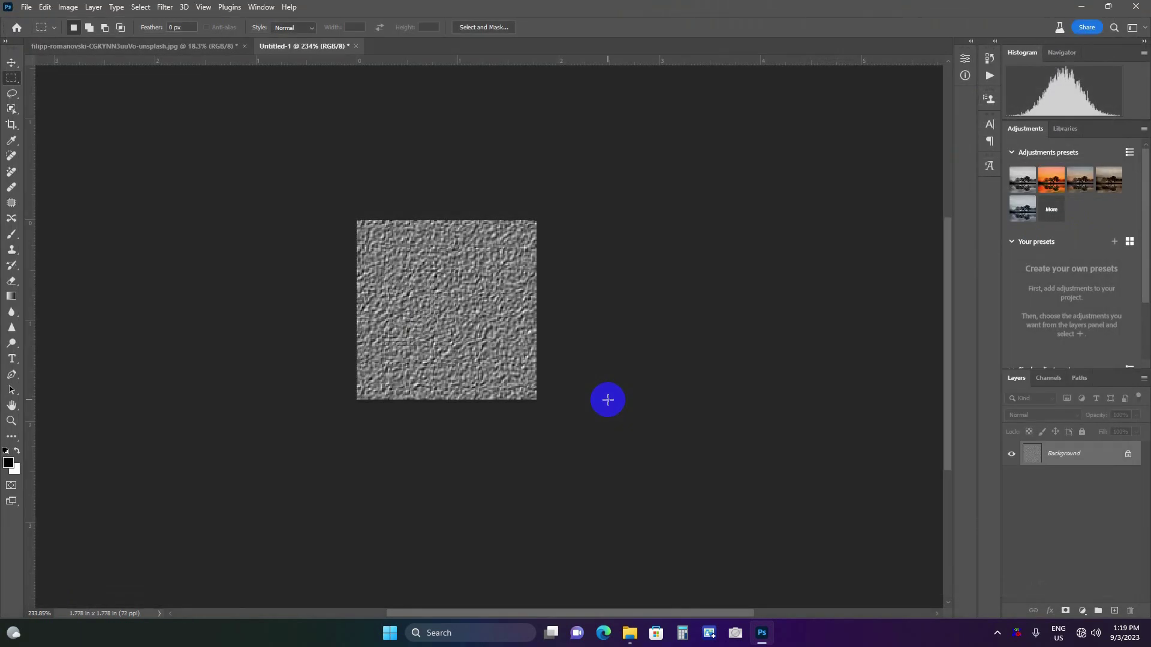
- Define the textured square as a new pattern named 'Skin Texture'
left_click(608, 400)
left_click(47, 7)
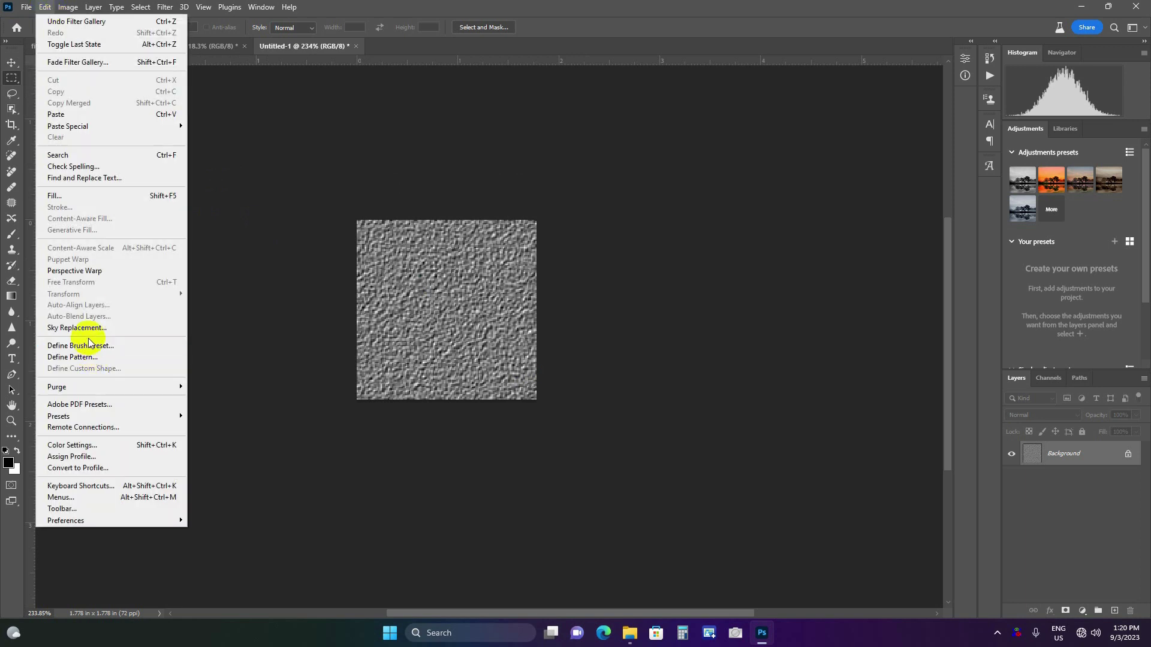
left_click(87, 357)
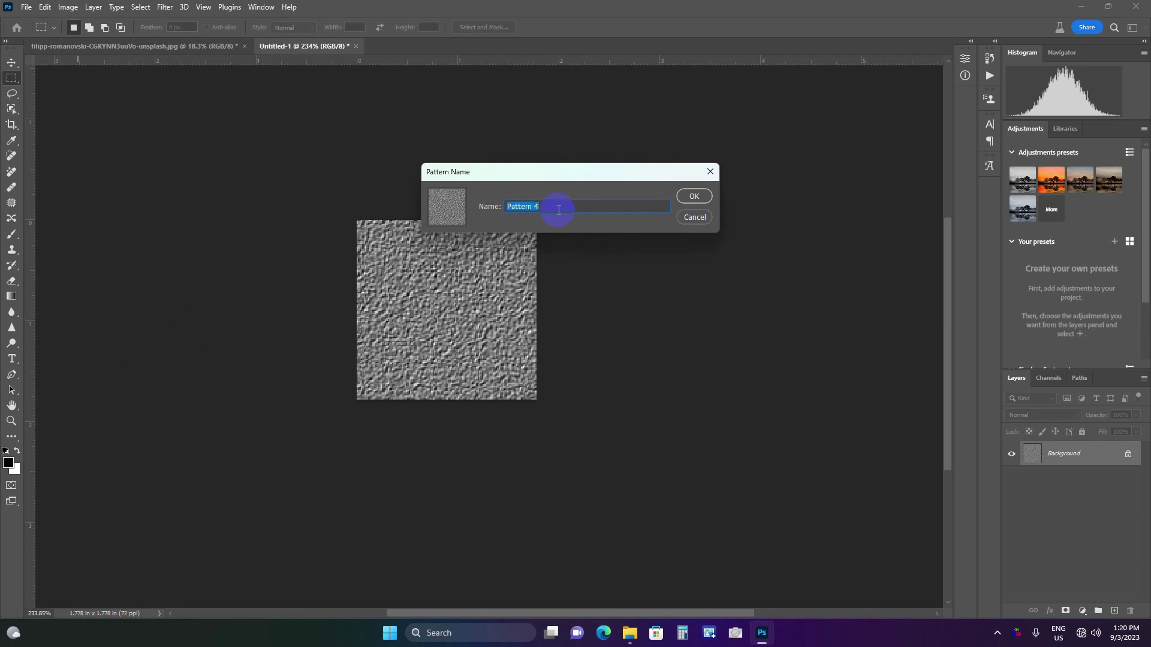
type("Skin Texture")
key("Return")
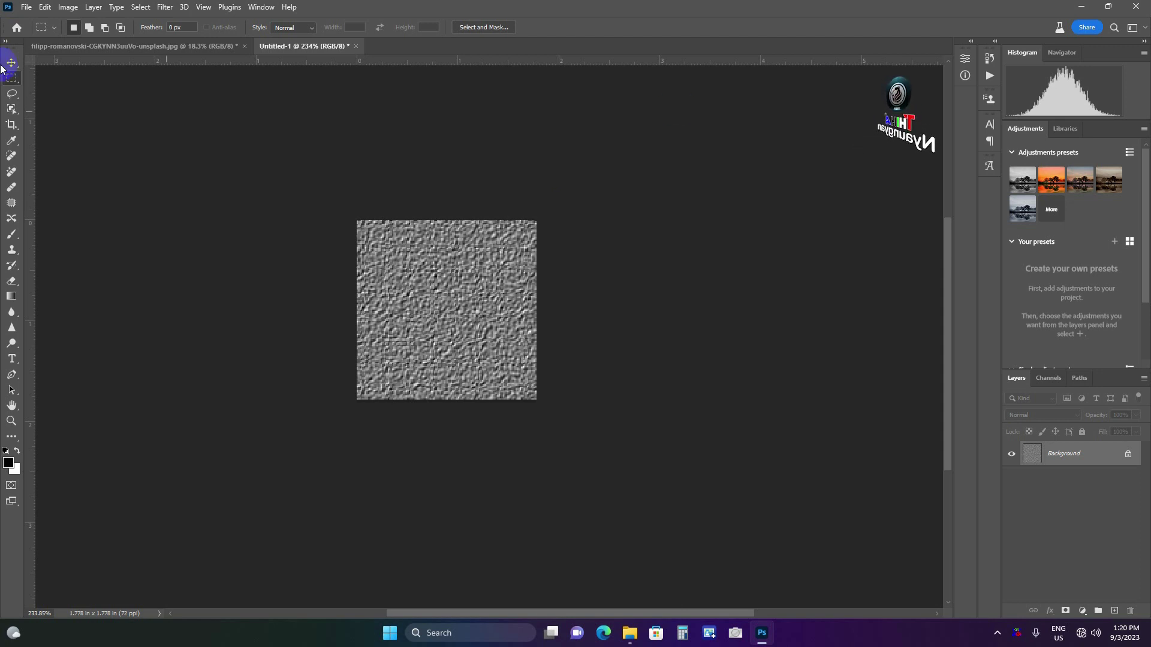
left_click(147, 45)
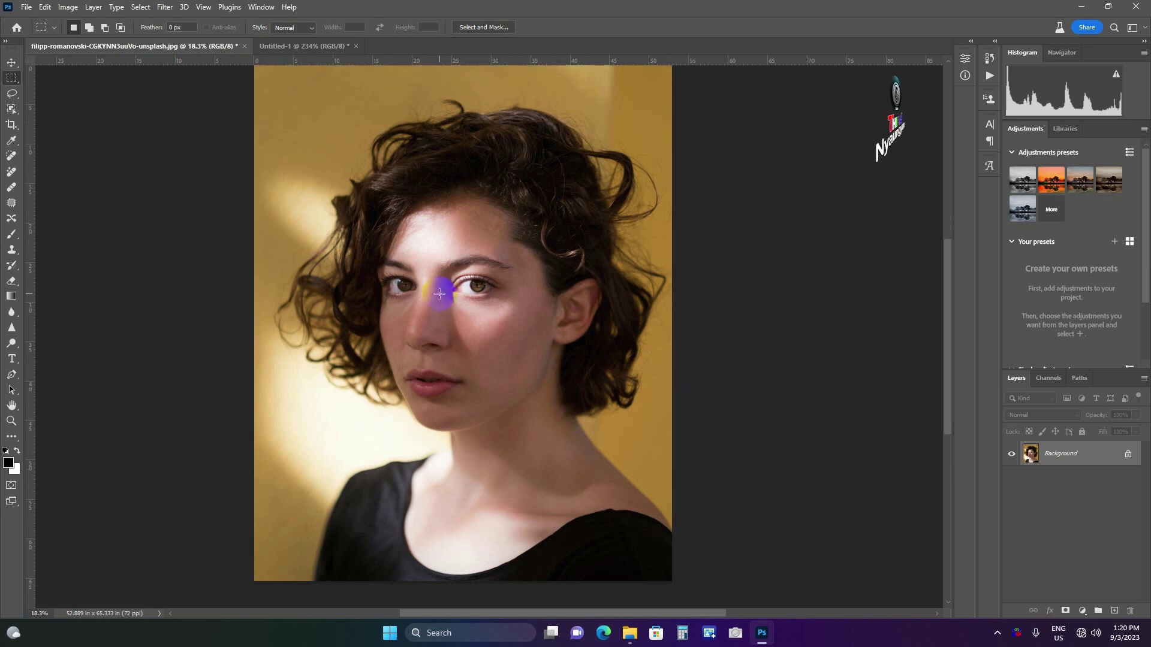
scroll(447, 288, "down", 1)
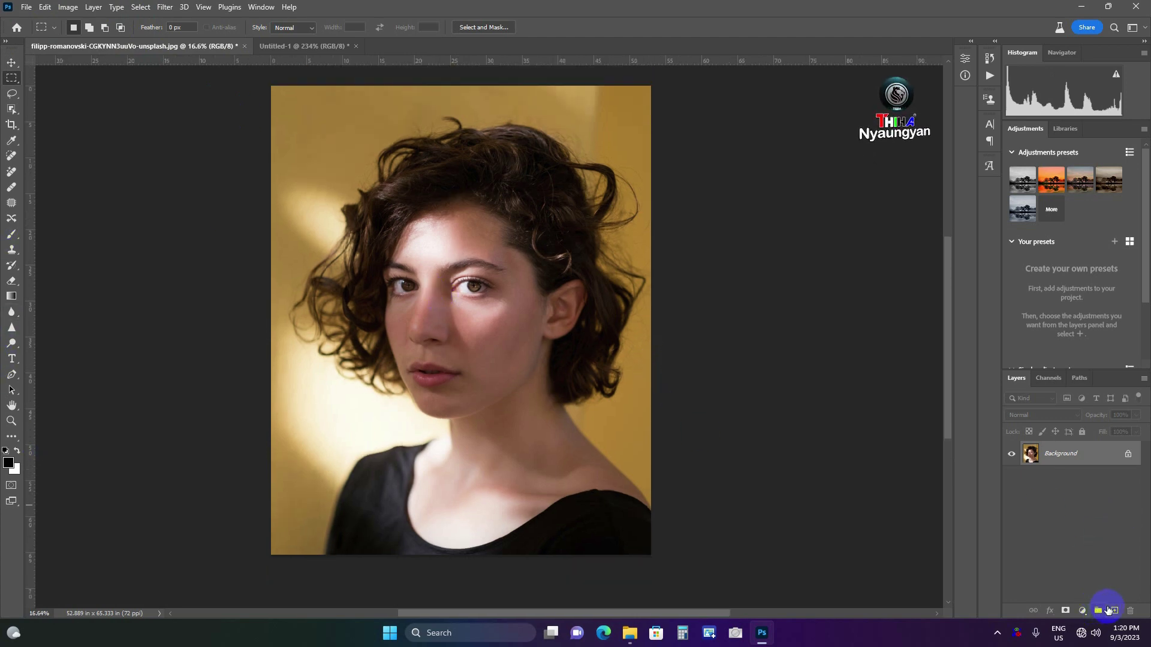
left_click(1114, 610)
key("b")
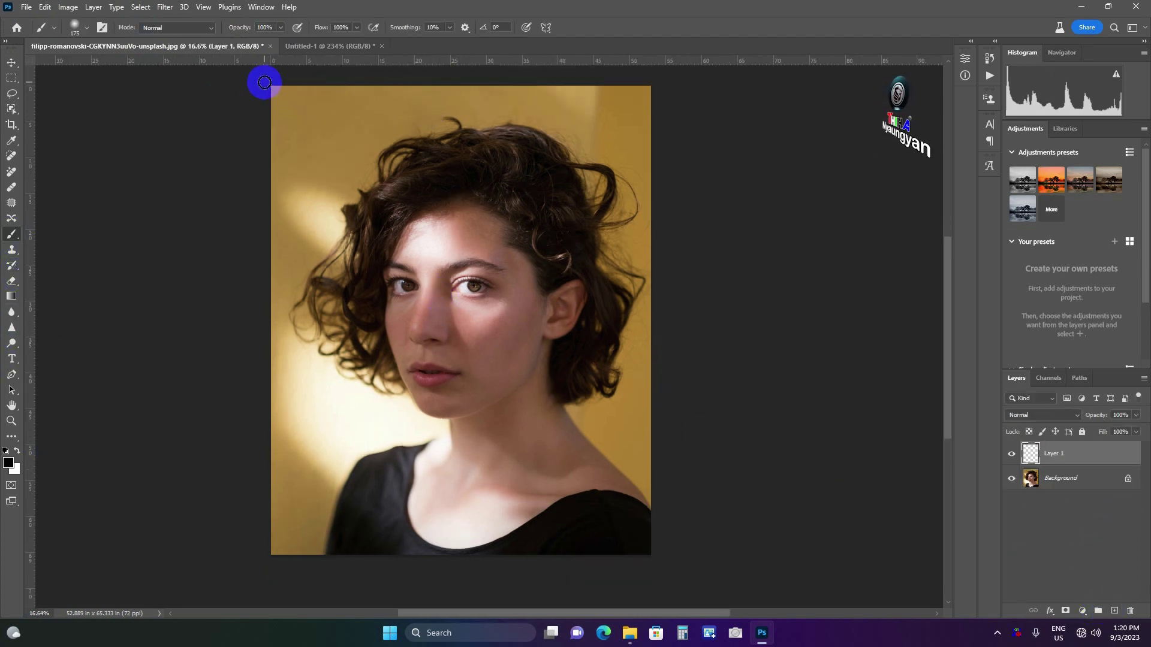
left_click_drag(262, 82, 316, 147)
key("ctrl+z")
key("x")
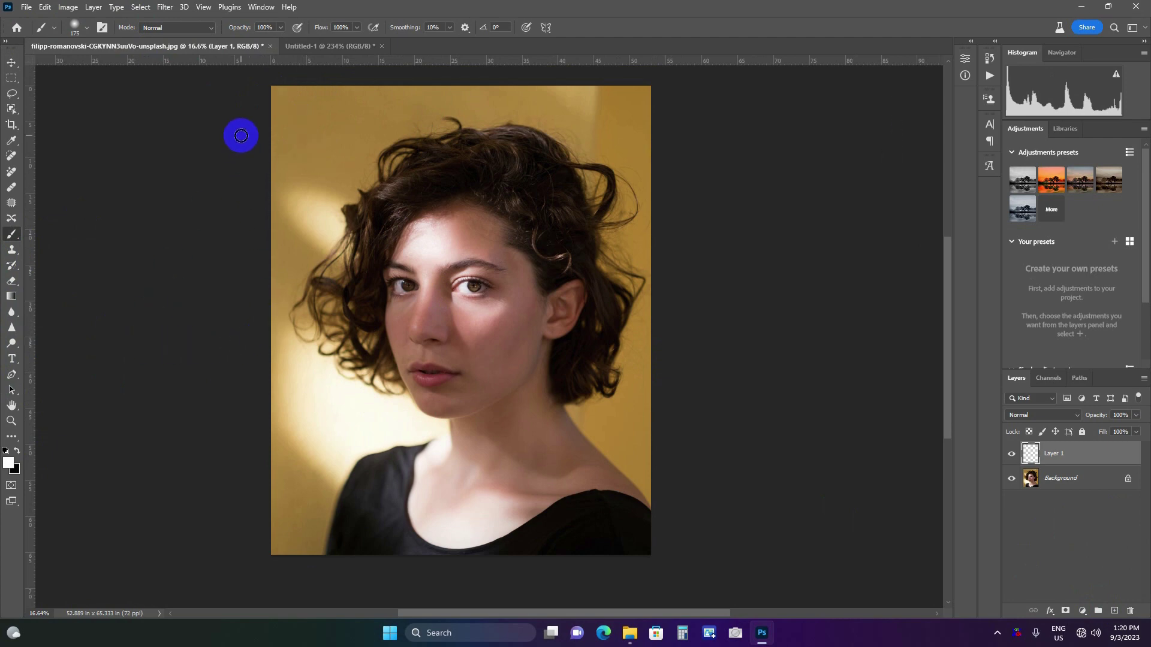
left_click_drag(268, 92, 335, 173)
mouse_move(344, 192)
left_mouse_down()
mouse_move(339, 136)
mouse_move(270, 84)
left_mouse_up()
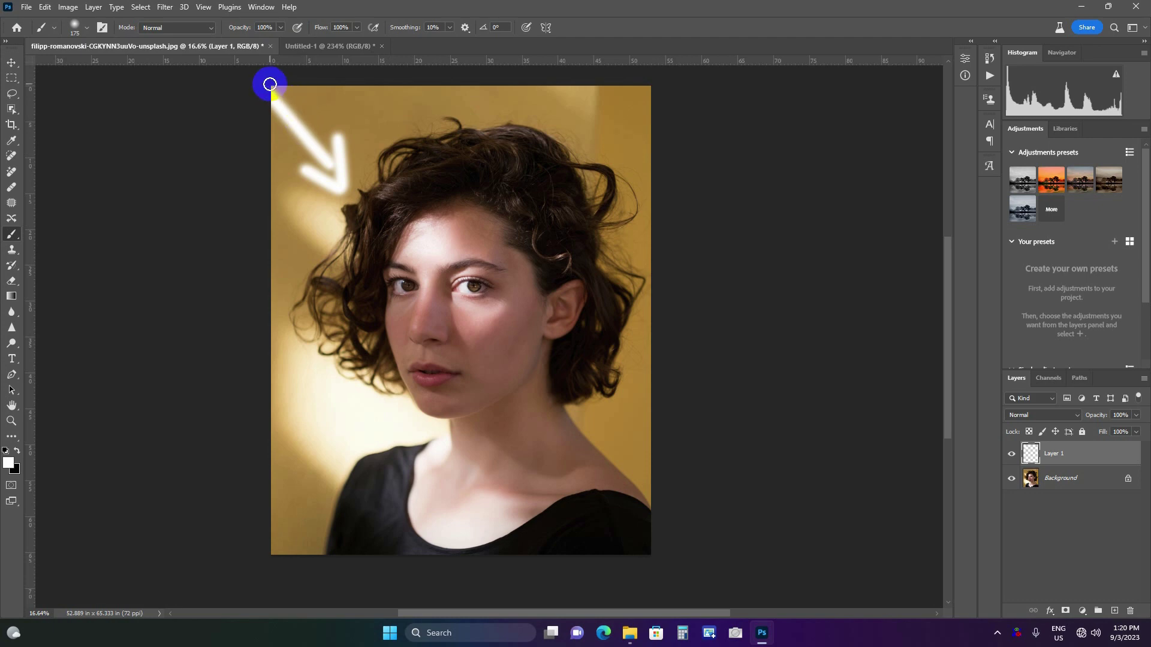
left_click(329, 173)
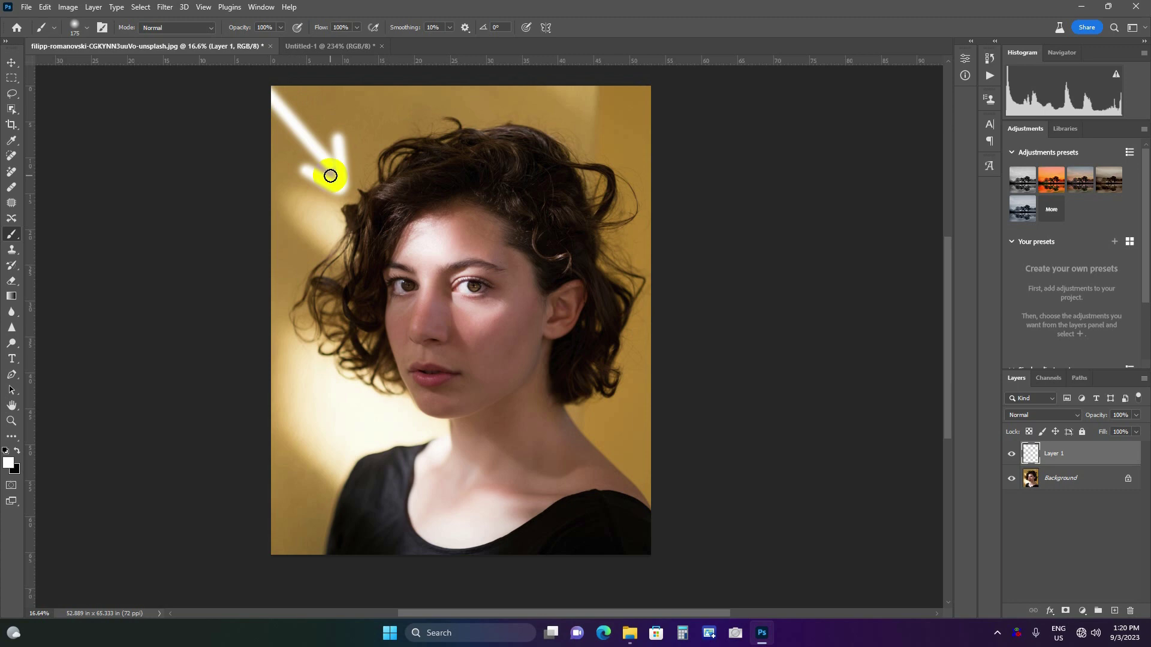
key("Delete")
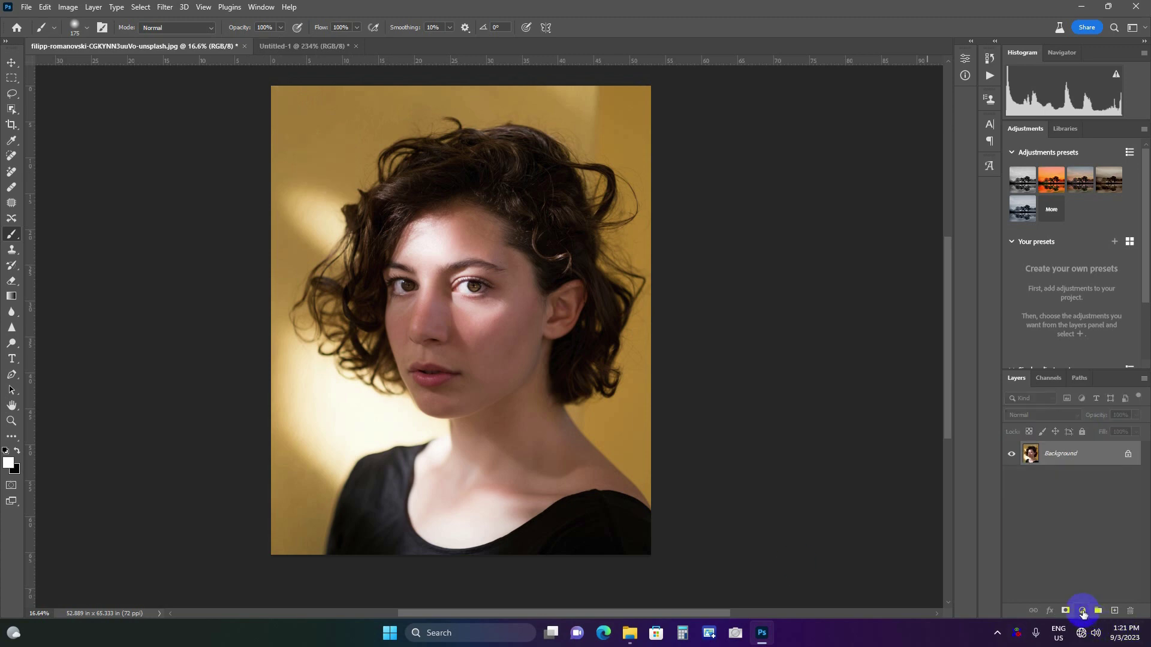
- Add a Skin Texture pattern fill layer, then undo it to start over
left_click(1076, 602)
left_click(1026, 358)
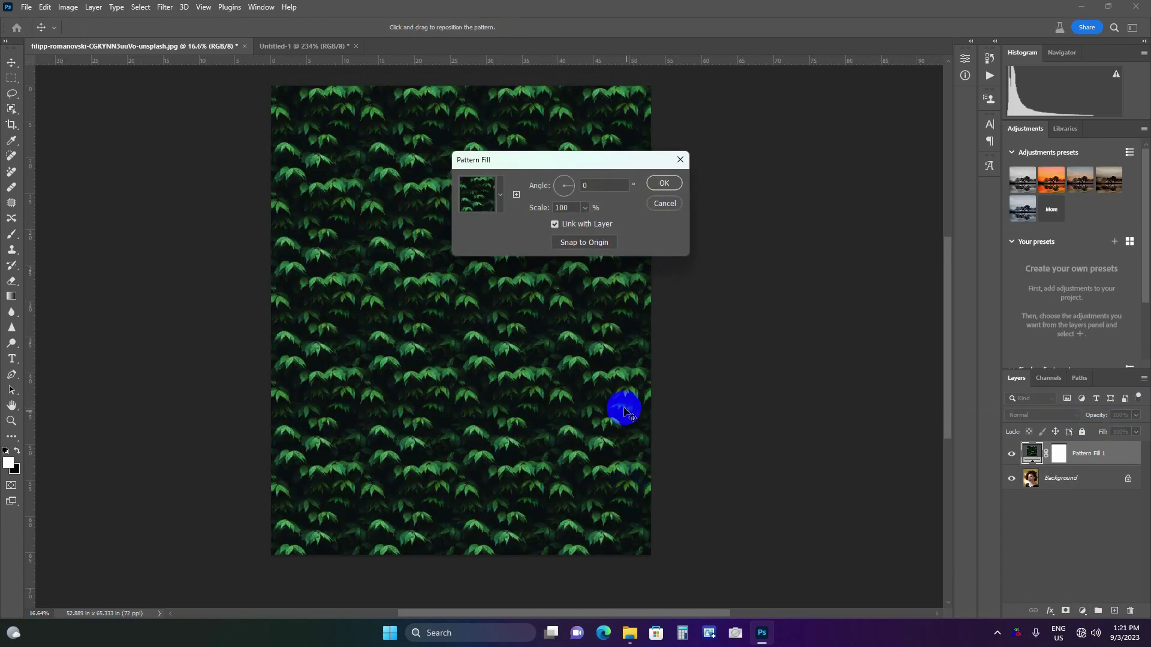
left_click(502, 194)
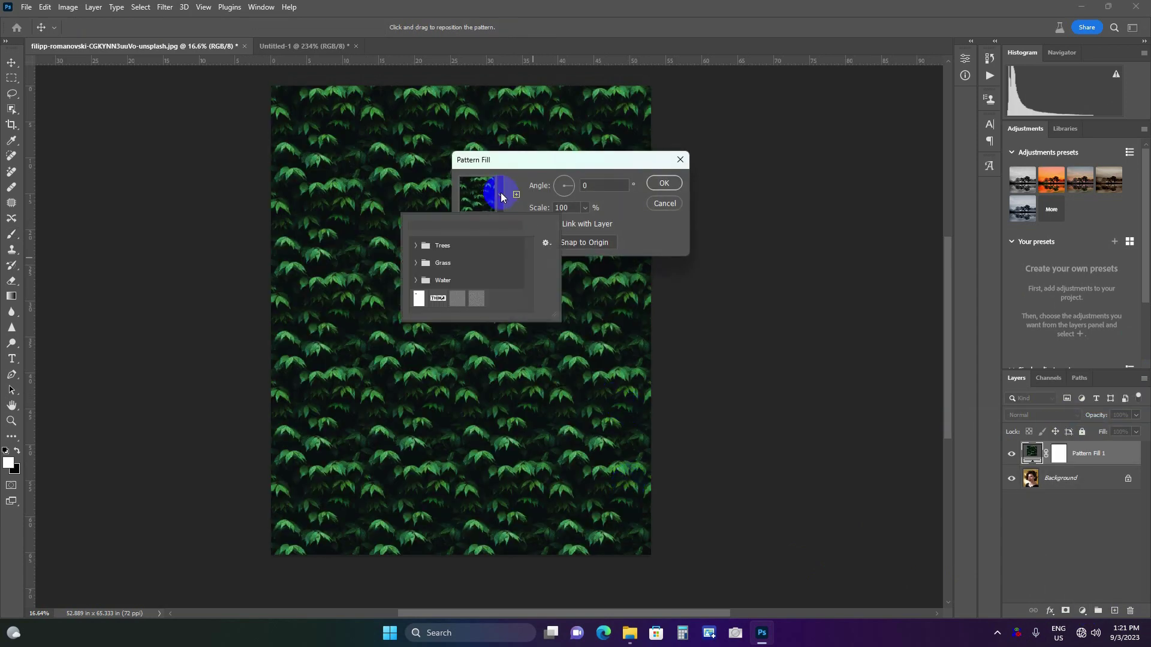
left_click(476, 298)
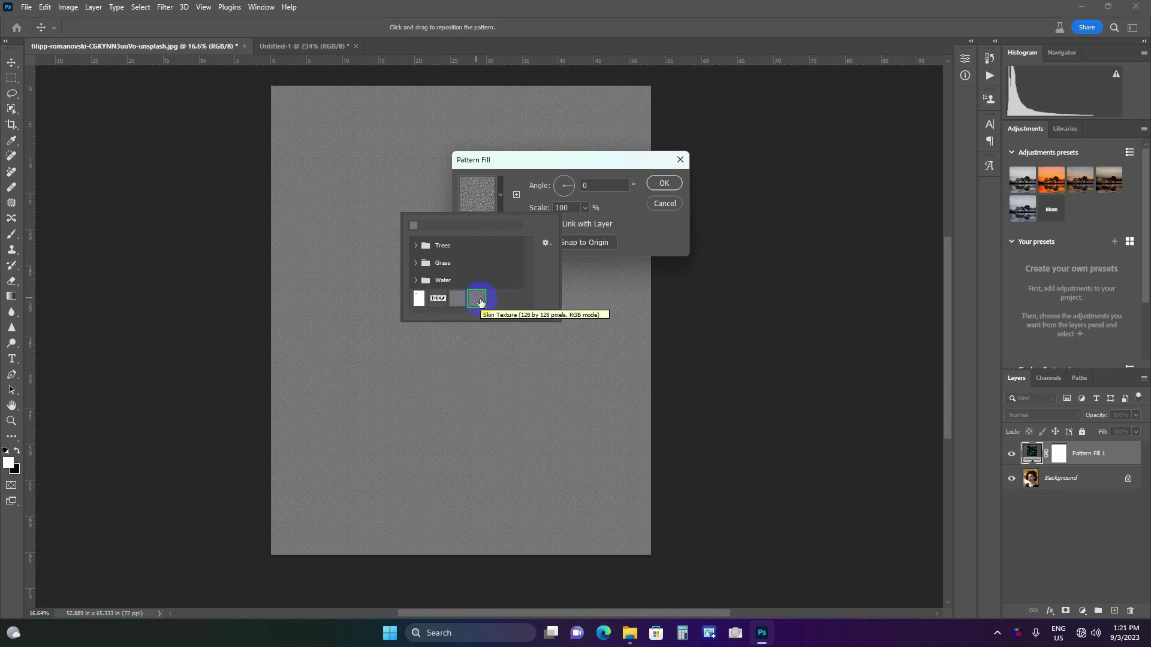
left_click(538, 161)
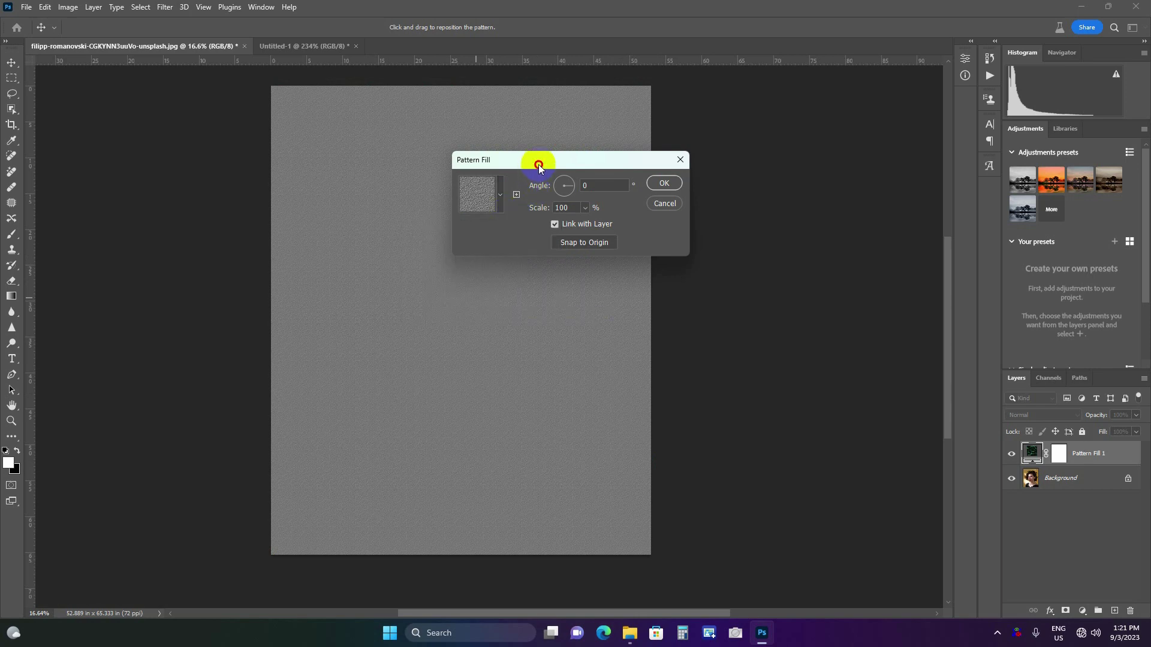
left_click(665, 183)
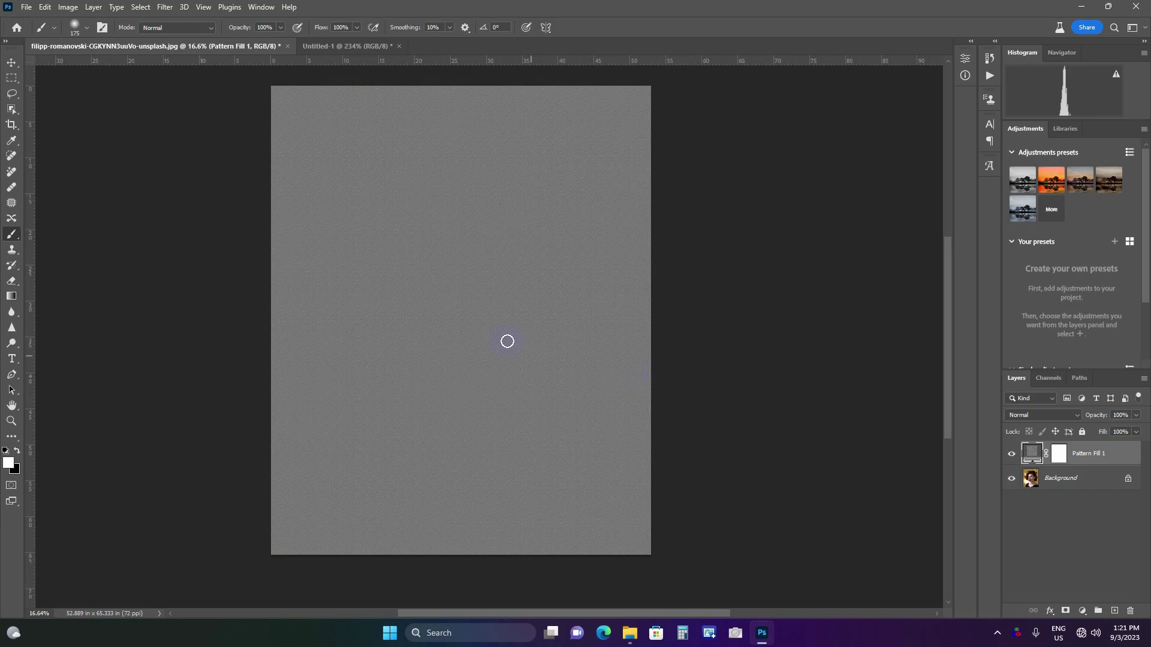
scroll(466, 296, "up", 2)
scroll(462, 288, "up", 2)
scroll(463, 288, "down", 2)
key("ctrl+z")
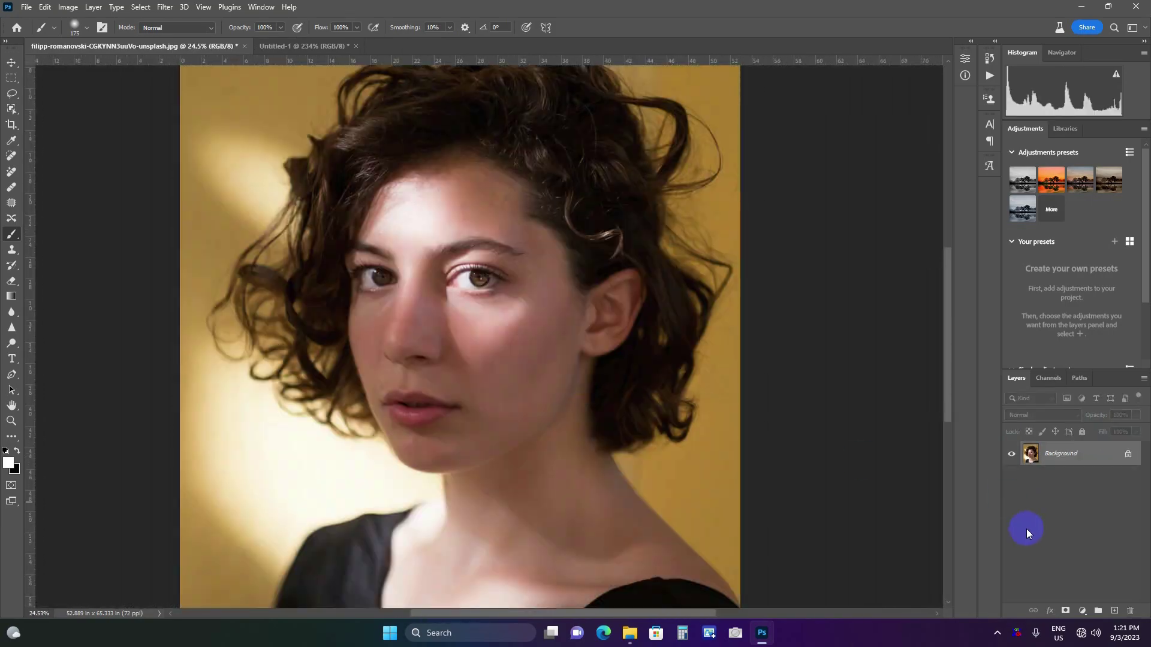
- Re-add a Skin Texture pattern fill layer and select its Scale value for editing
left_click(1082, 611)
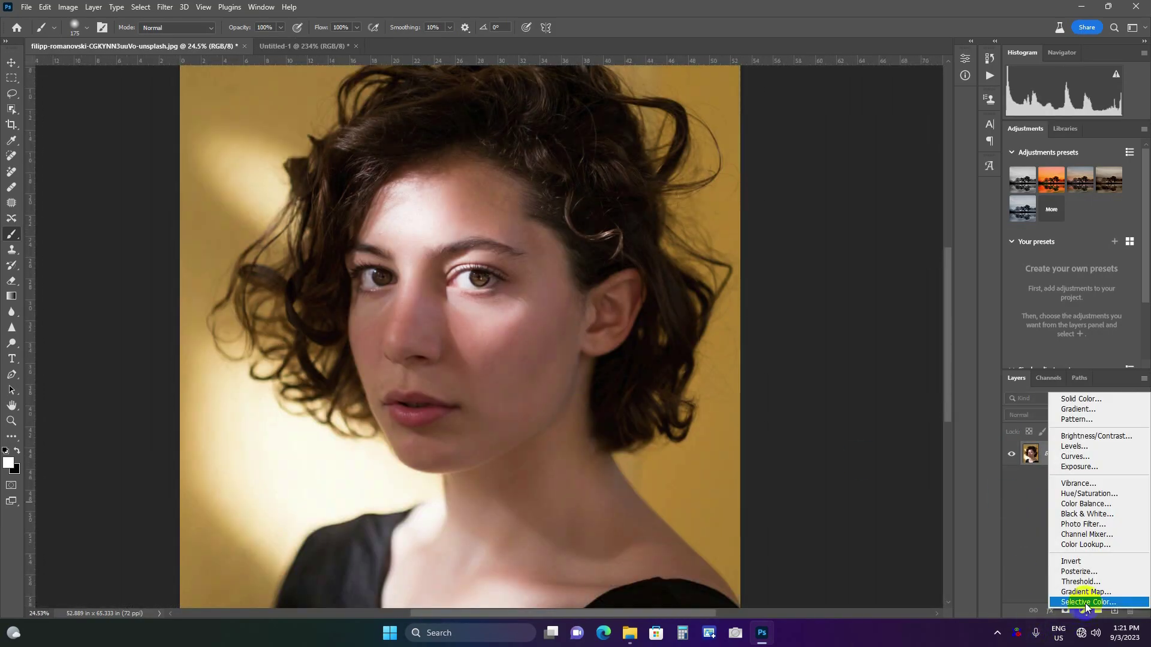
left_click(1072, 420)
left_click(498, 195)
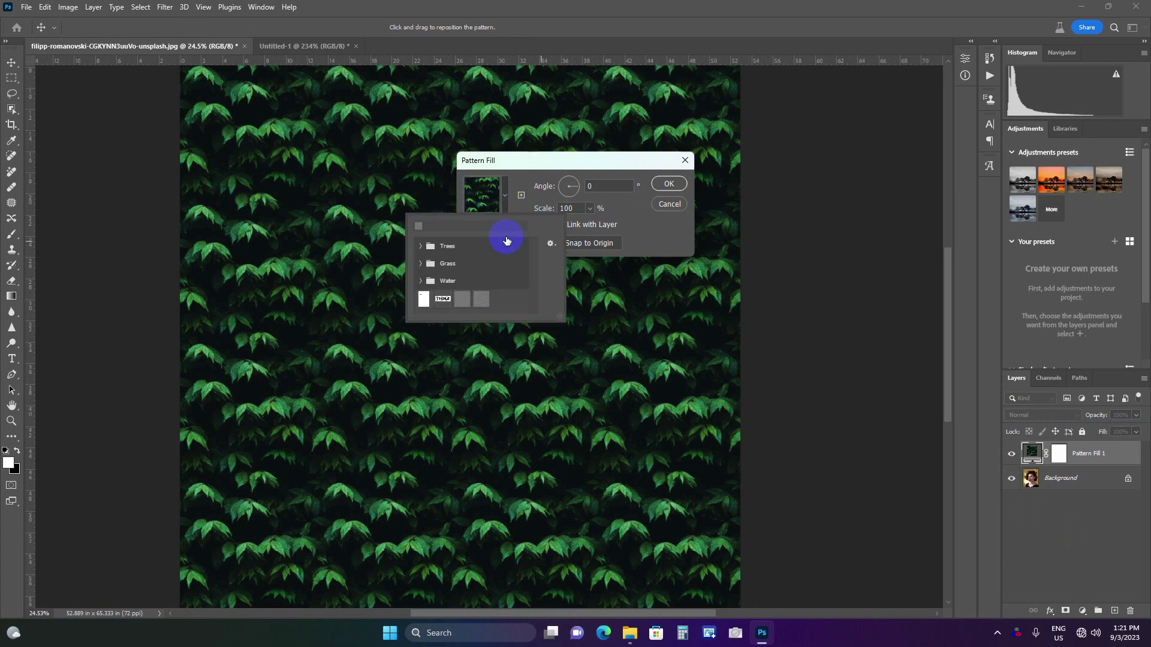
left_click(481, 299)
left_click(559, 164)
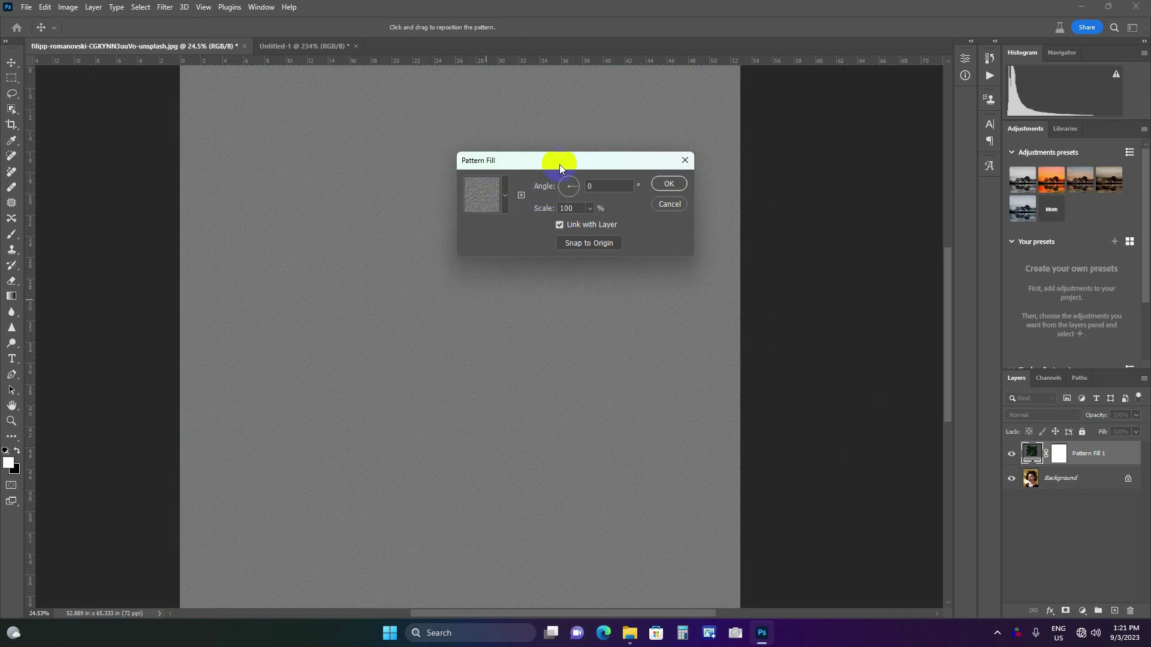
left_click_drag(585, 159, 710, 206)
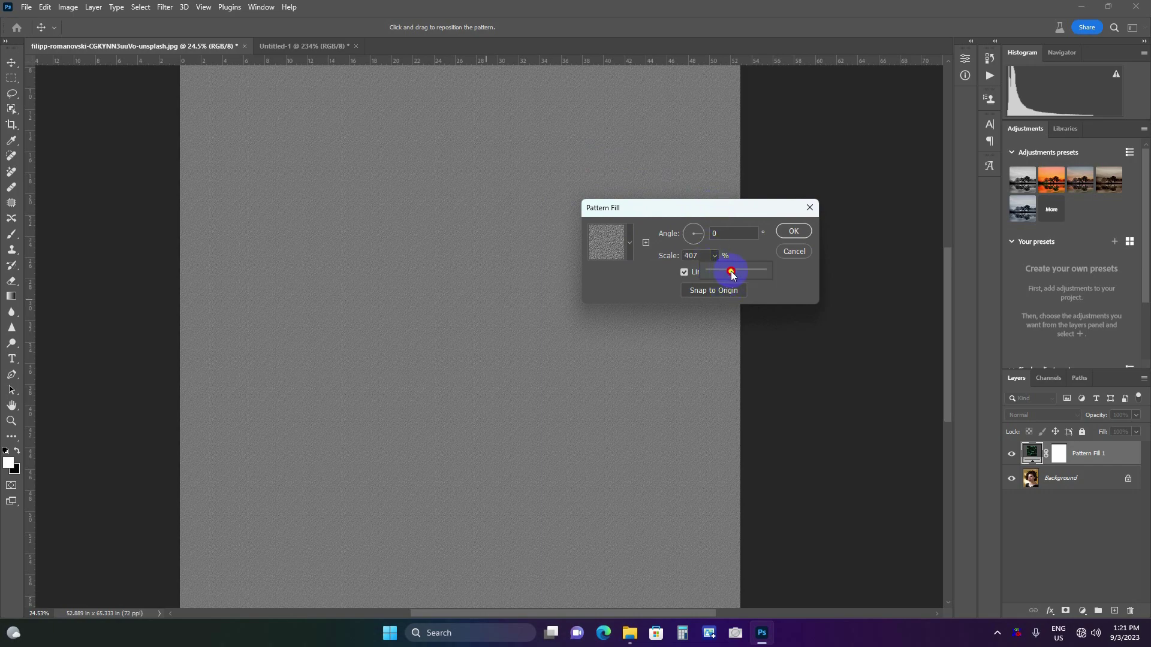
left_click_drag(731, 274, 748, 274)
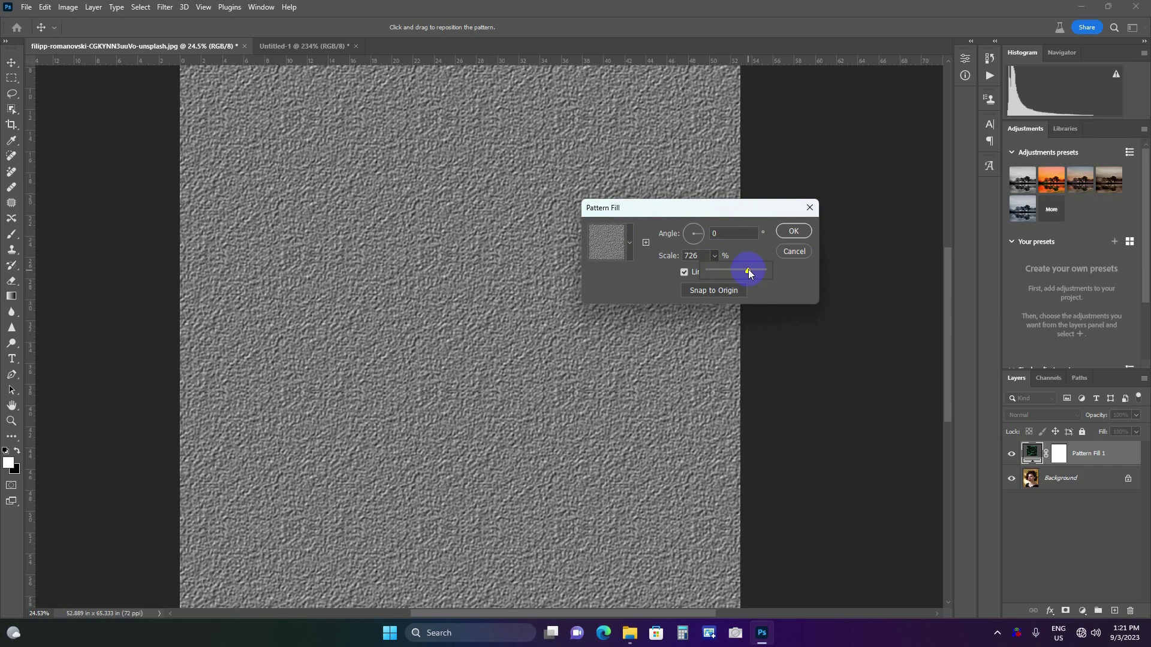
left_click(714, 271)
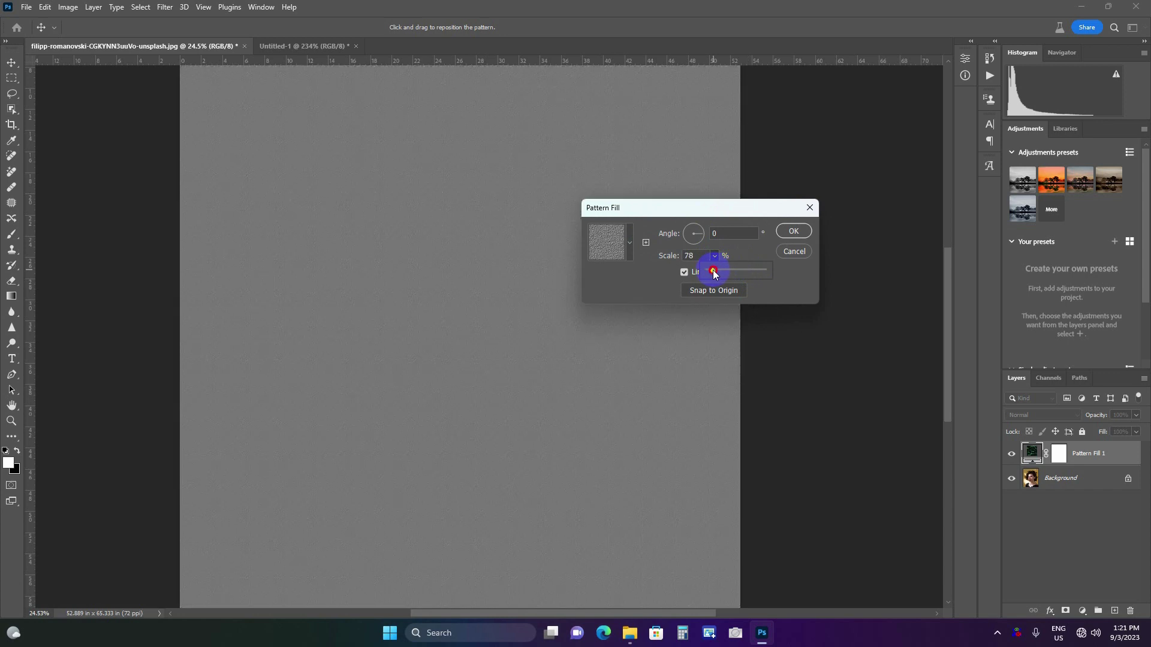
left_click(667, 256)
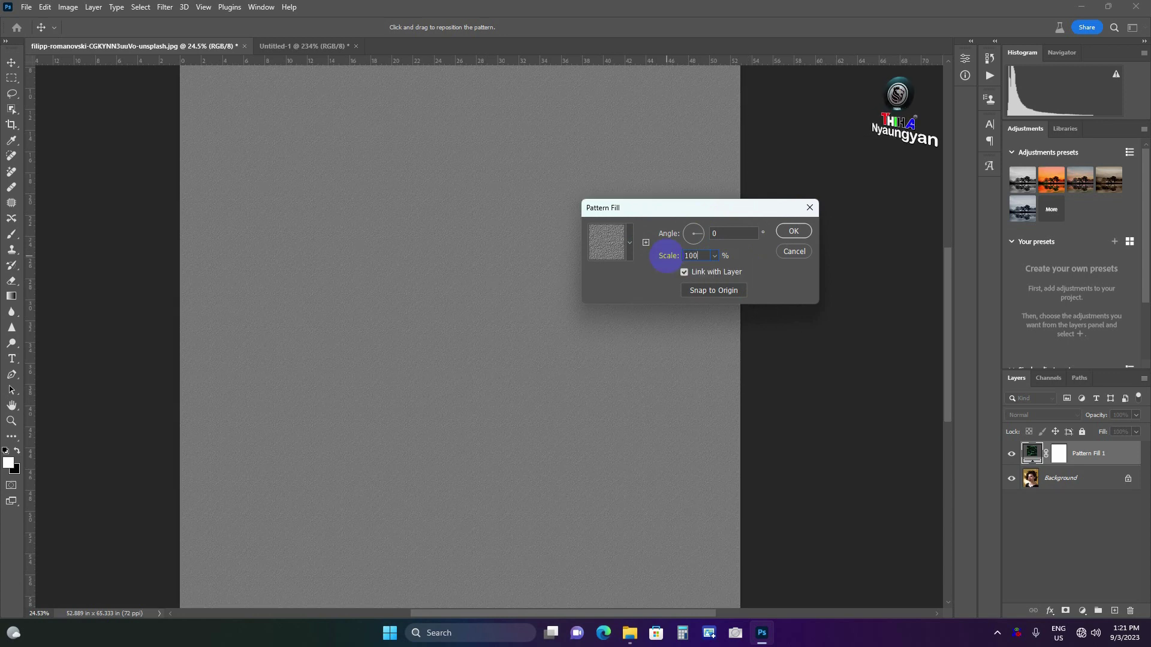
- Confirm the pattern fill at 100% scale and set its blend mode to Soft Light
type("100")
key("Return")
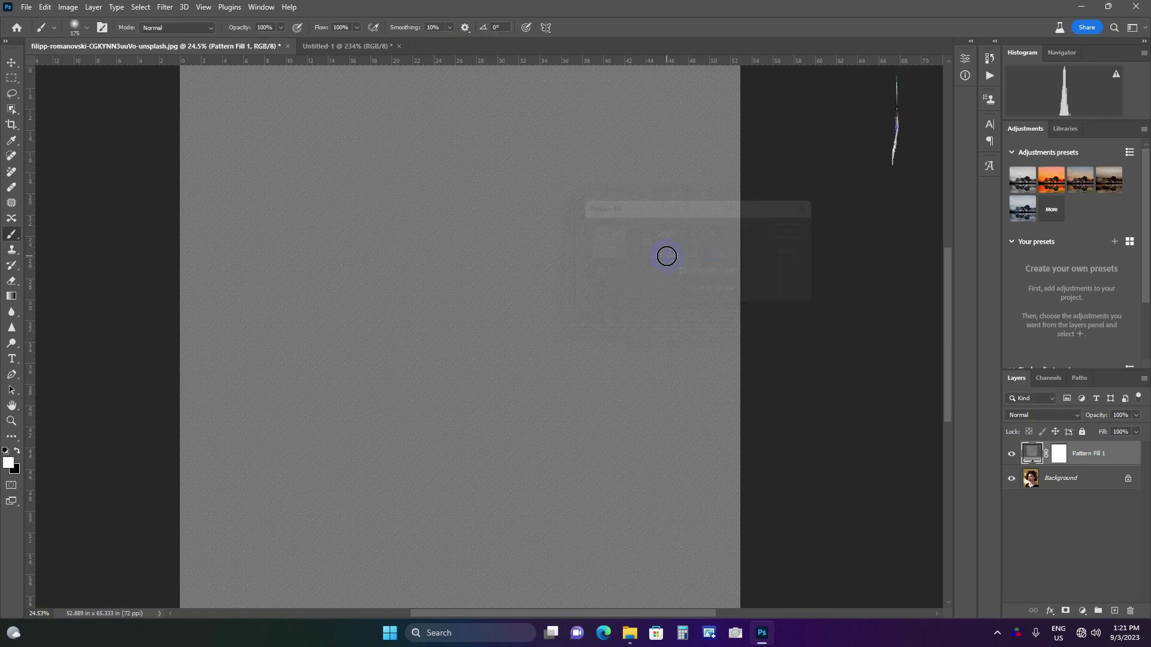
key("b")
scroll(650, 226, "down", 2, "alt")
scroll(509, 250, "up", 2, "alt")
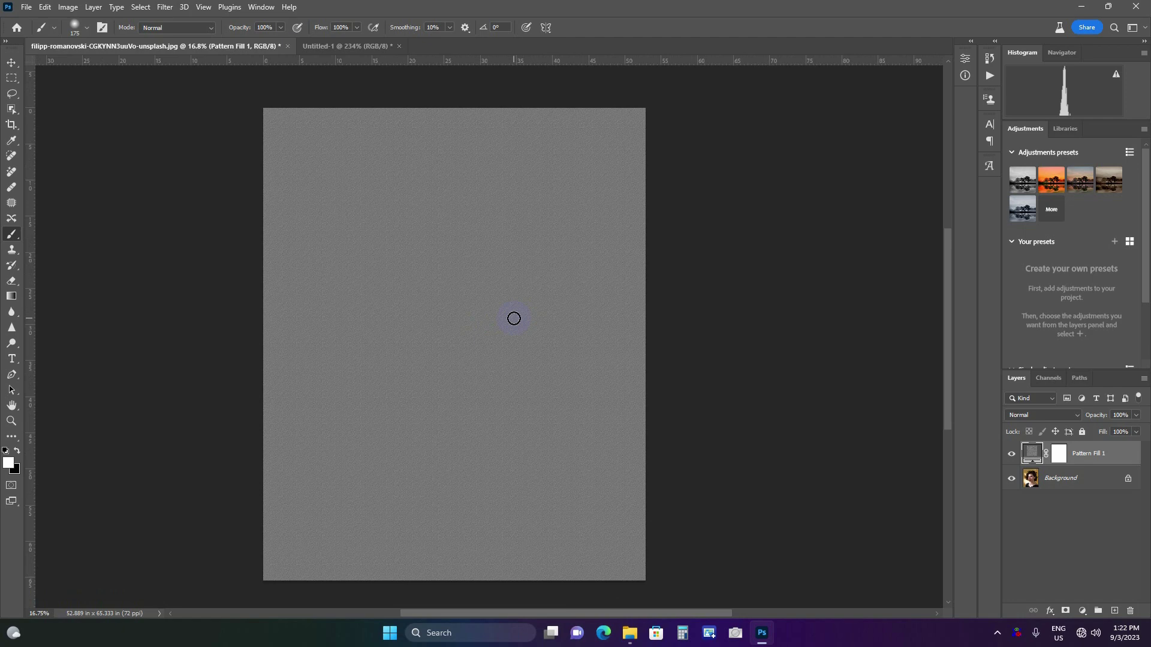
left_click(1038, 418)
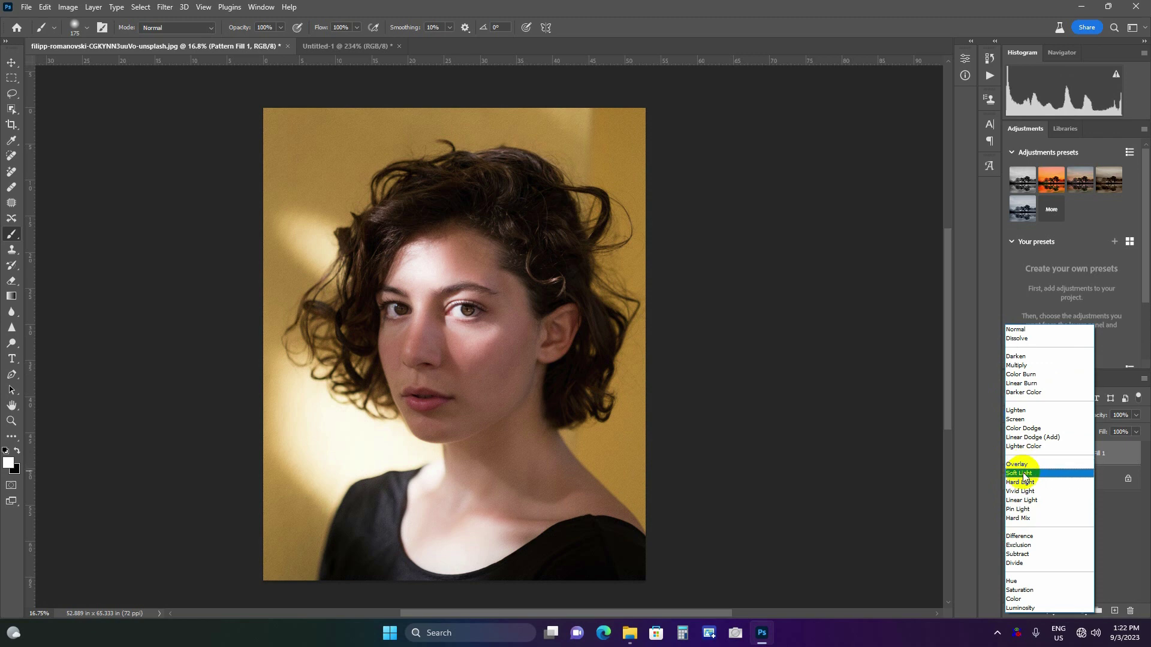
left_click(1022, 473)
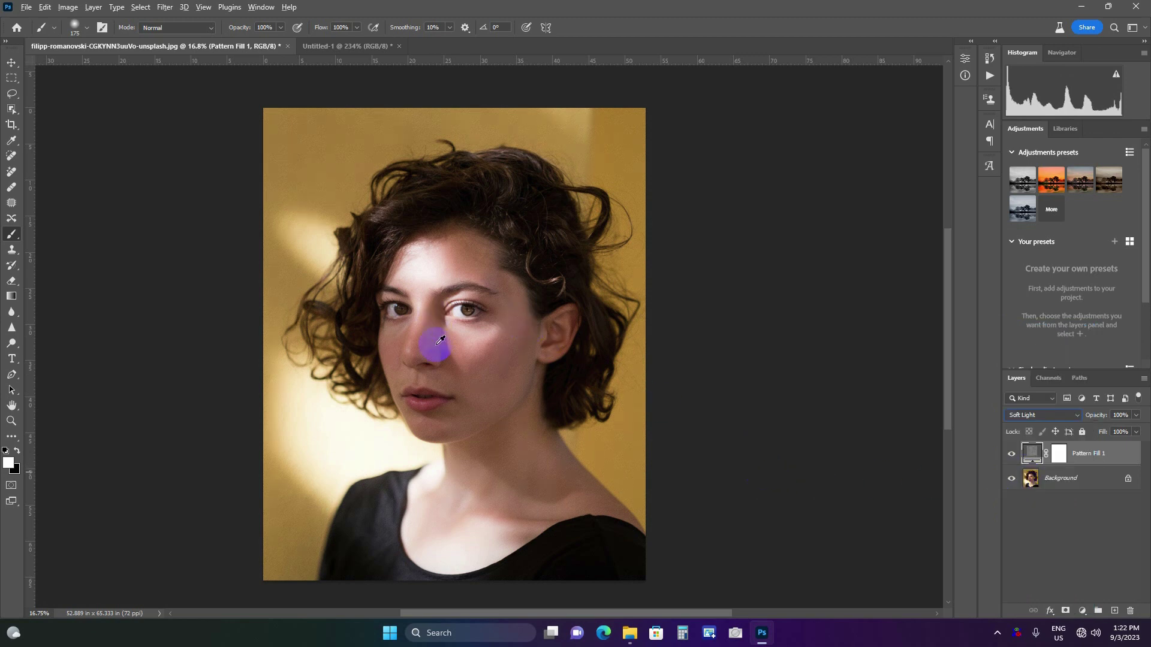
scroll(609, 405, "up", 2)
scroll(488, 334, "up", 3)
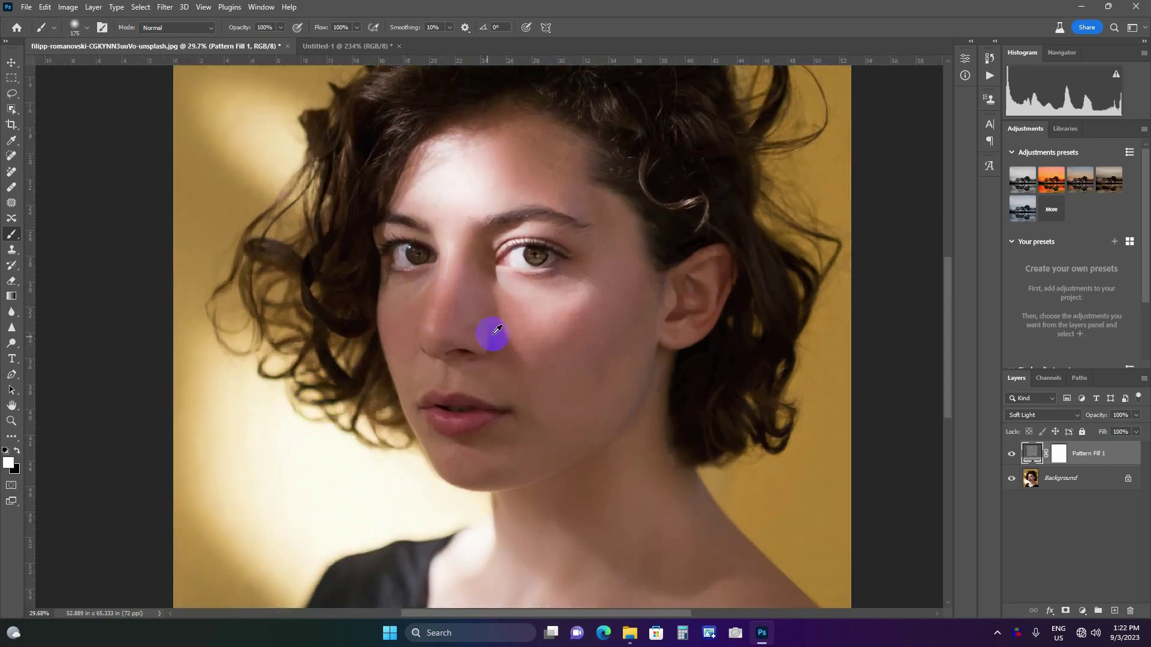
scroll(527, 278, "up", 3)
scroll(555, 277, "up", 1)
left_click_drag(554, 277, 563, 193)
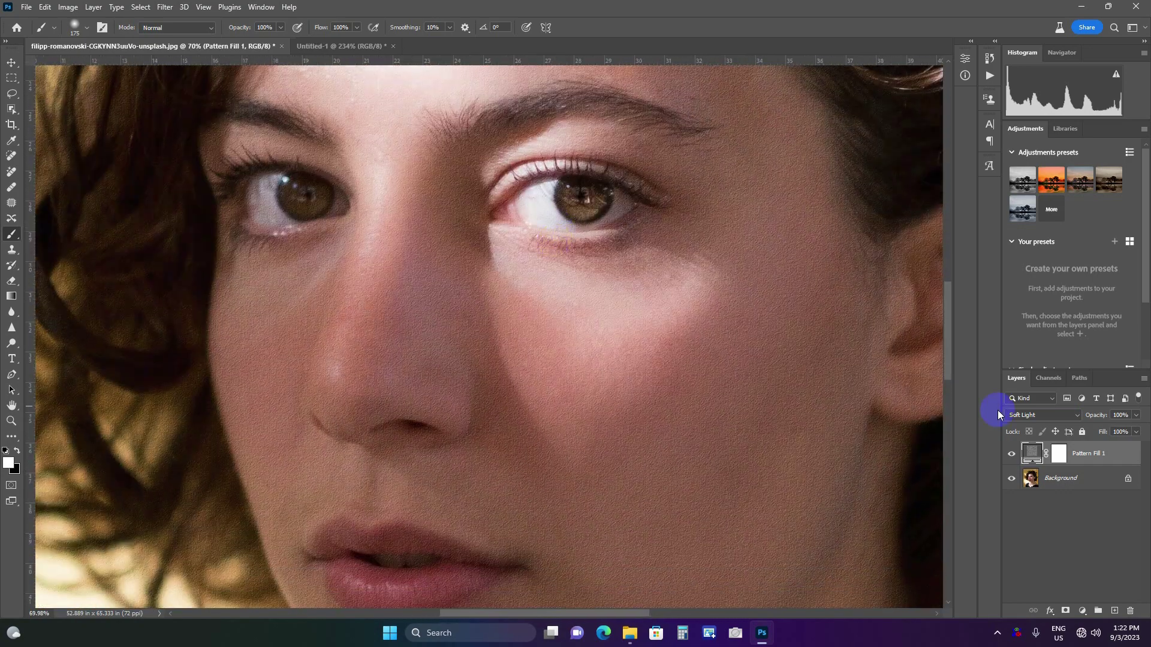
left_click(1008, 453)
scroll(552, 377, "down", 1)
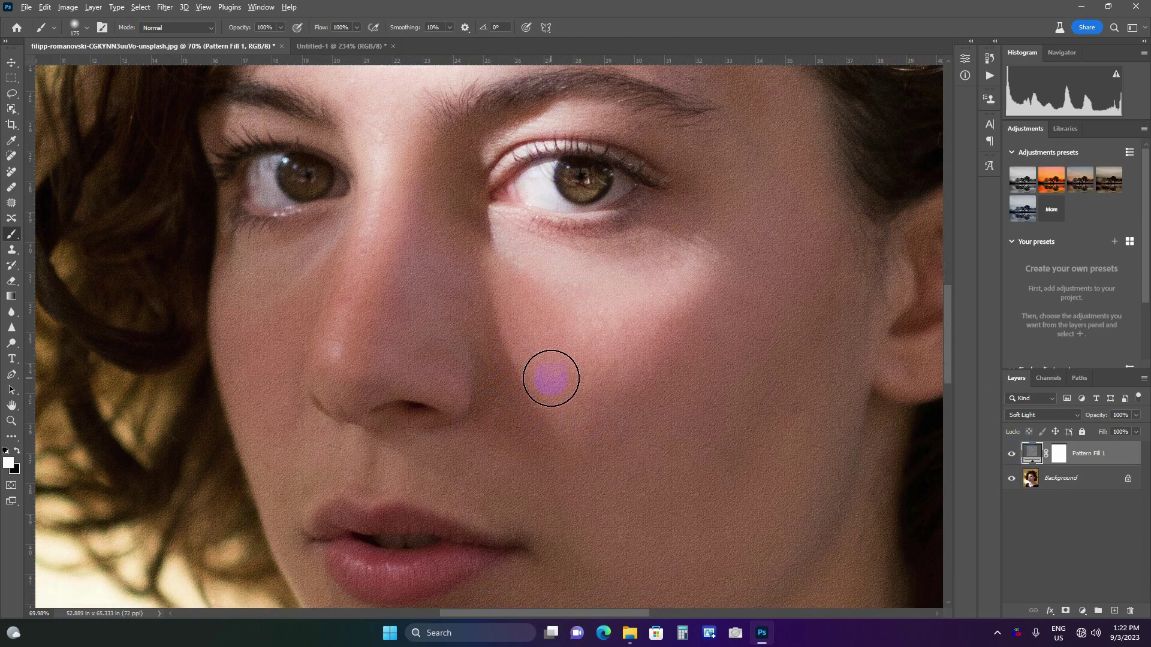
scroll(539, 396, "down", 1)
scroll(520, 419, "down", 1)
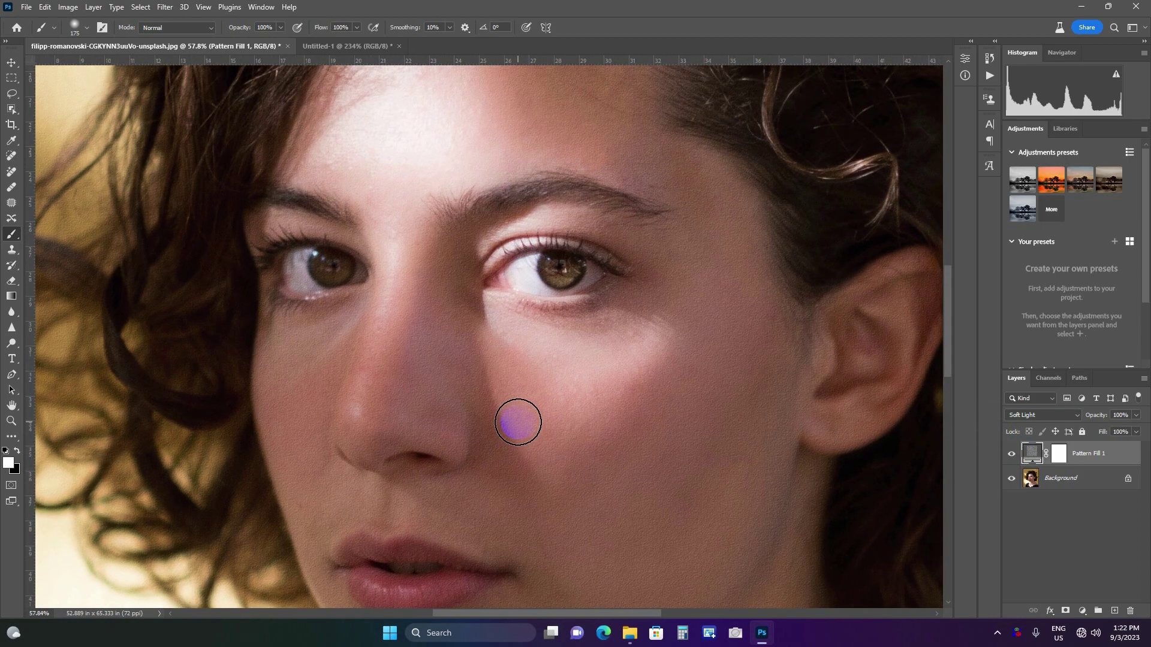
scroll(518, 422, "down", 1)
scroll(514, 416, "down", 1)
scroll(528, 402, "down", 1)
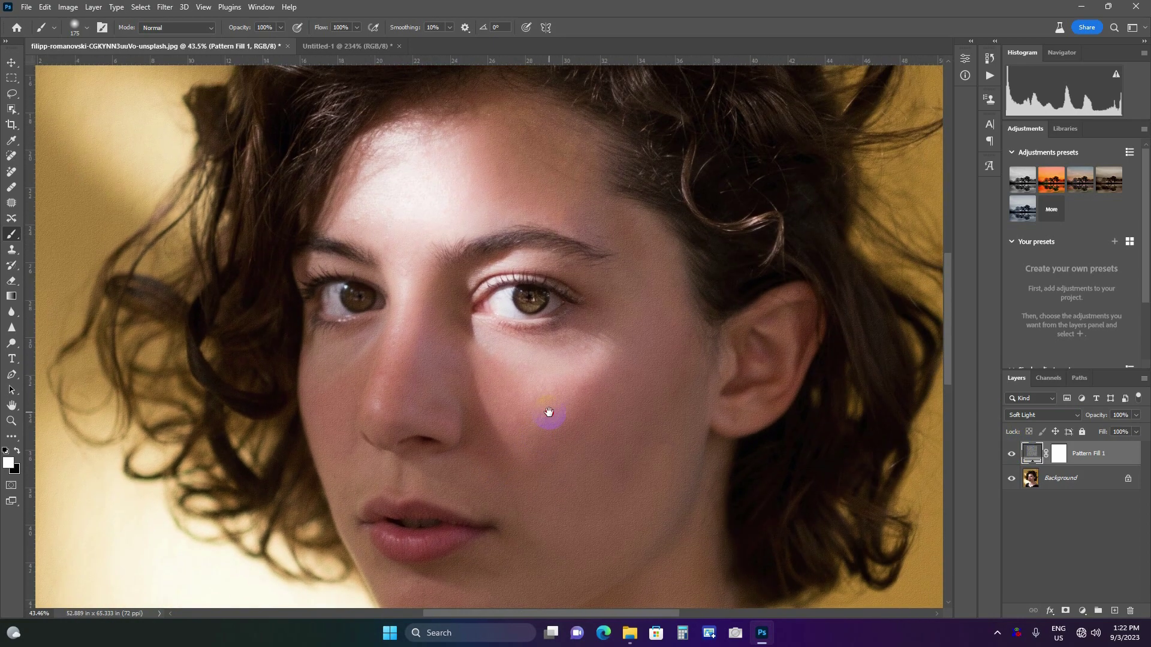
scroll(525, 376, "down", 1)
scroll(526, 377, "down", 1)
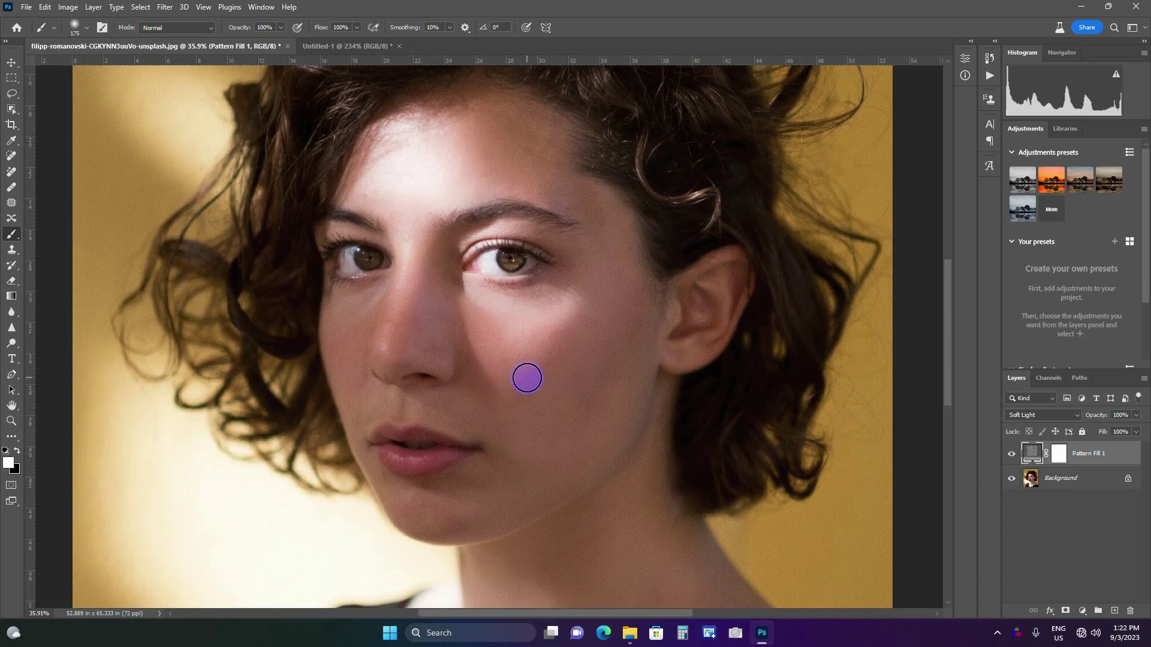
scroll(527, 378, "up", 1)
scroll(528, 359, "up", 1)
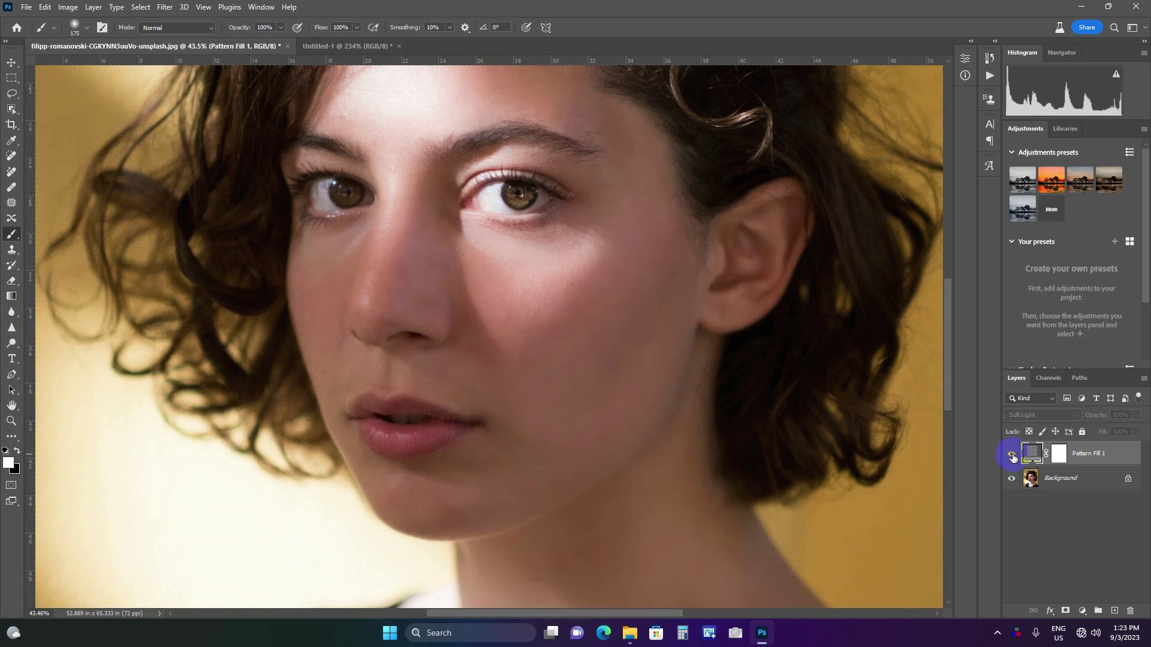
left_click(1012, 477)
left_click(1012, 454)
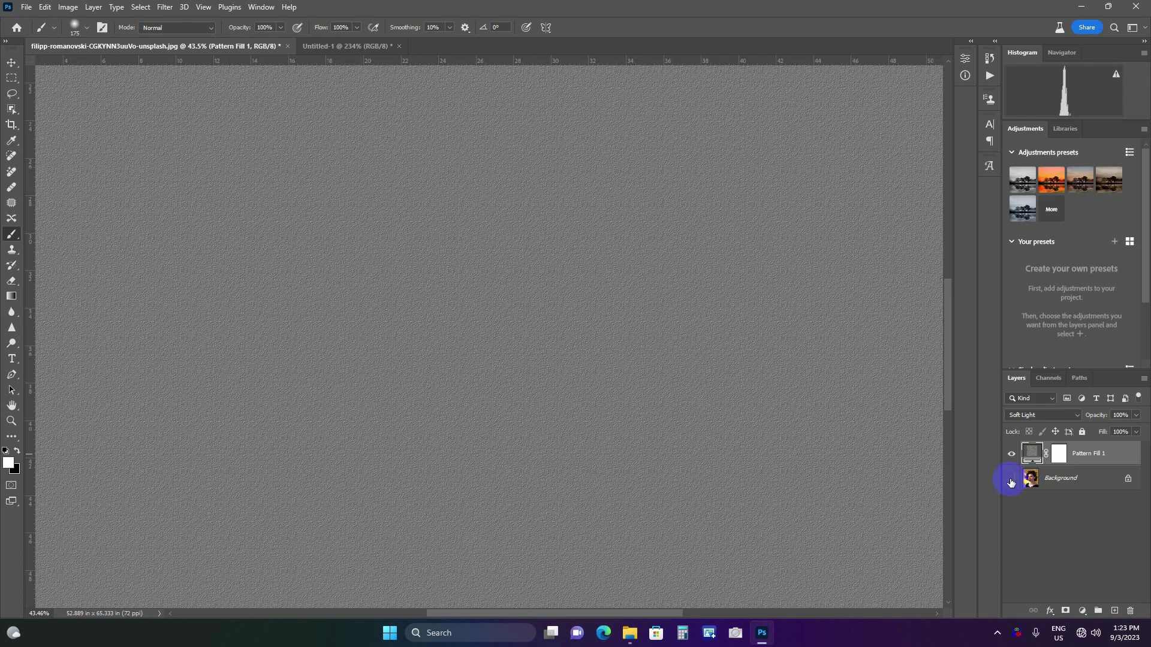
left_click(1012, 483)
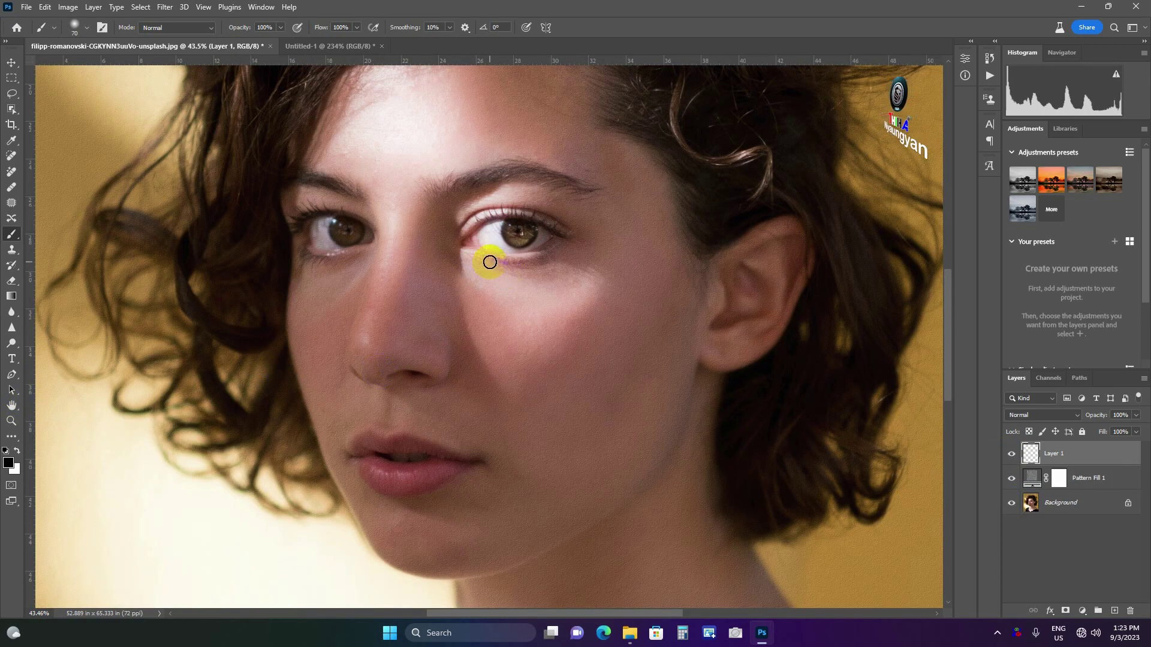
- Paint black strokes around the right eye, over the lips and inside the ear
left_click_drag(490, 261, 473, 273)
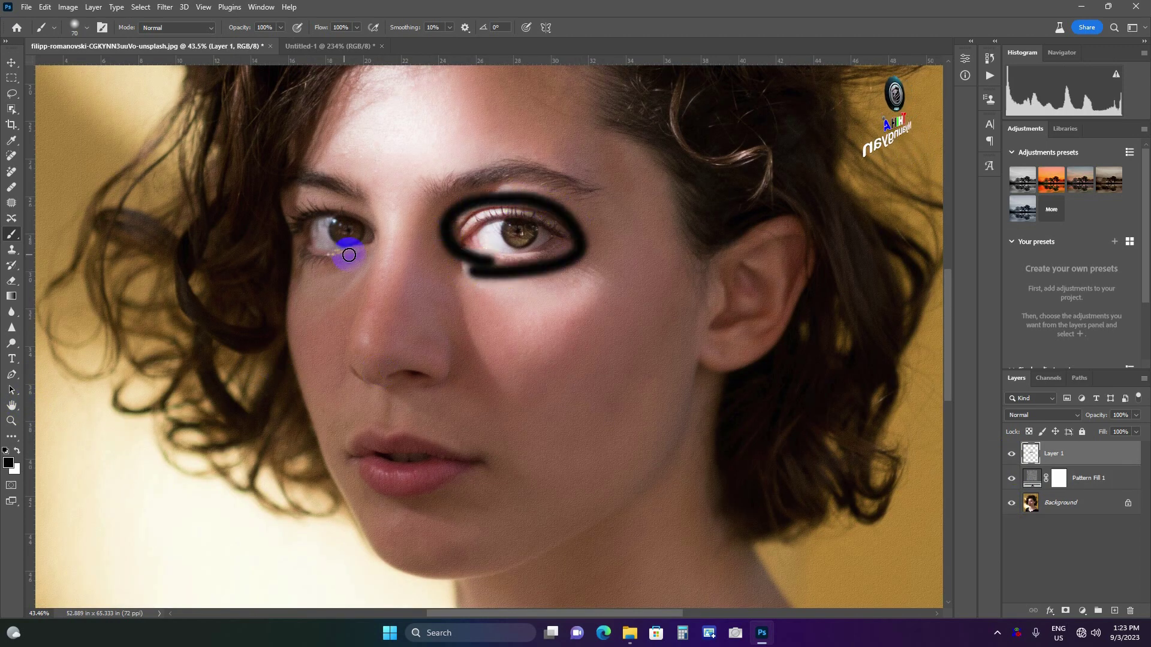
mouse_move(349, 255)
left_mouse_down()
mouse_move(288, 244)
mouse_move(380, 226)
mouse_move(357, 264)
left_mouse_up()
scroll(390, 420, "down", 1)
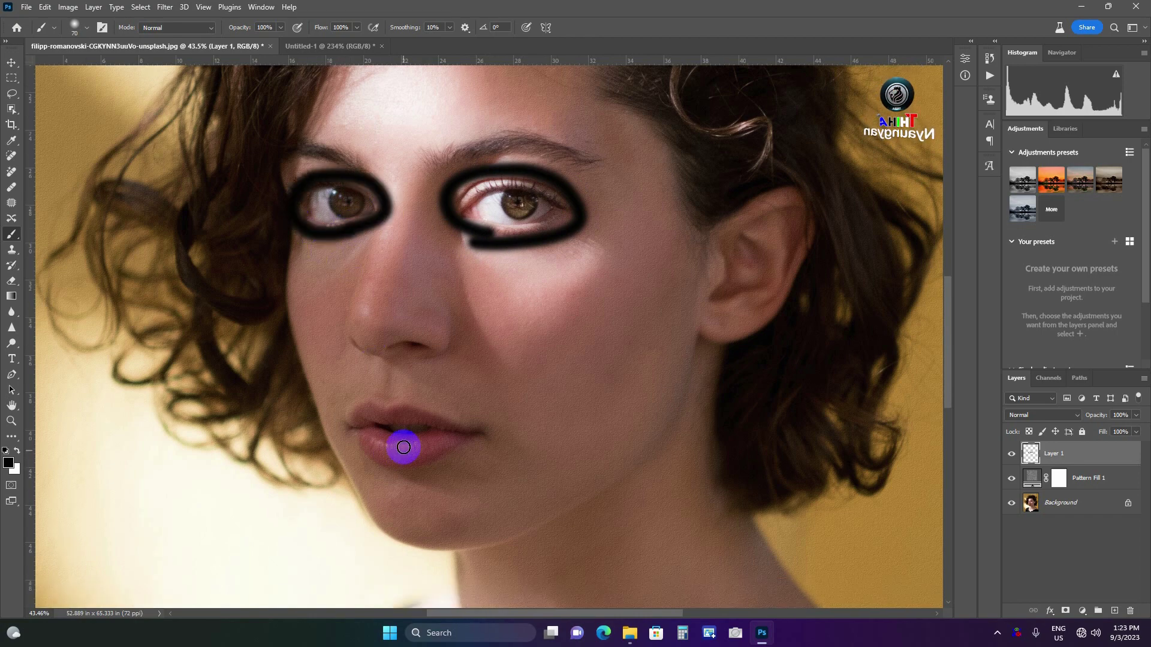
mouse_move(403, 448)
left_mouse_down()
mouse_move(394, 419)
mouse_move(427, 431)
left_mouse_up()
mouse_move(727, 275)
left_mouse_down()
mouse_move(730, 264)
mouse_move(736, 286)
mouse_move(716, 300)
left_mouse_up()
scroll(689, 342, "down", 1)
scroll(588, 378, "up", 3)
scroll(588, 377, "right", 1)
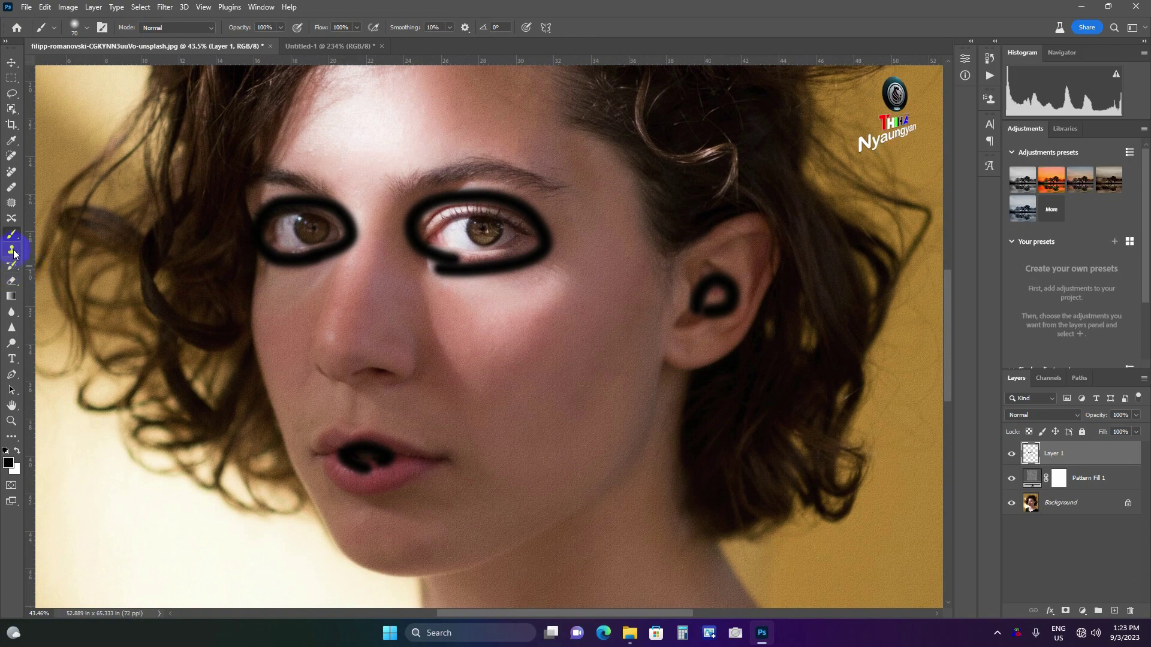
- Switch to white and paint outlines on the nose, both cheeks, lips and chin
key("x")
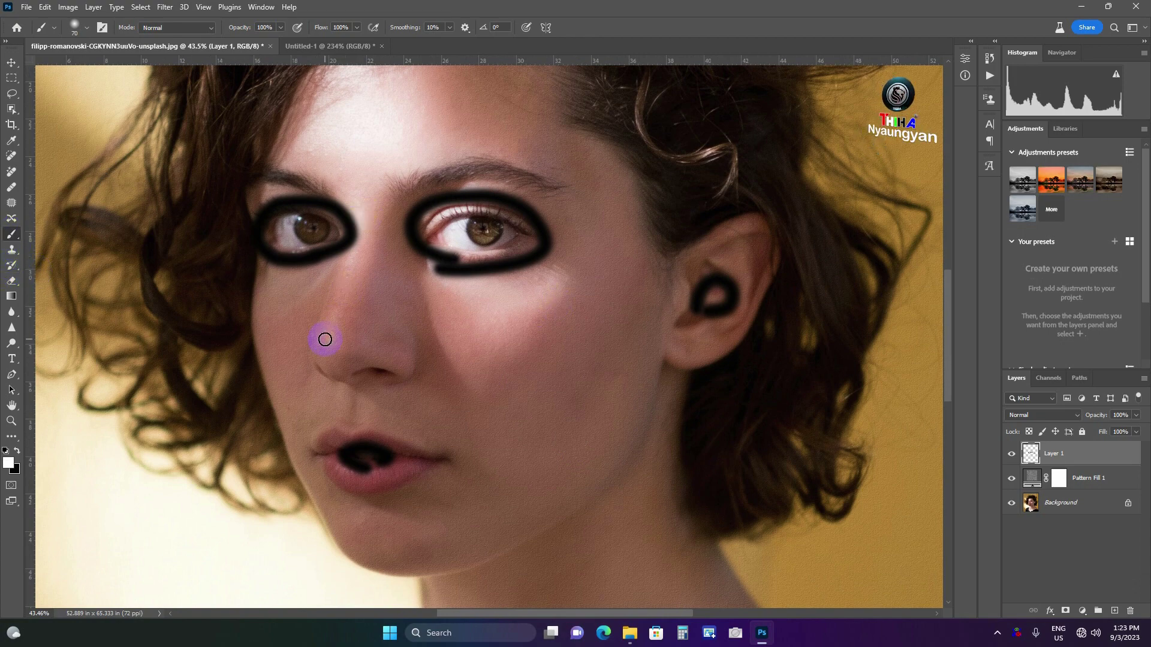
mouse_move(325, 340)
left_mouse_down()
mouse_move(370, 213)
mouse_move(329, 337)
mouse_move(351, 360)
mouse_move(375, 357)
left_mouse_up()
mouse_move(447, 306)
left_mouse_down()
mouse_move(509, 368)
mouse_move(453, 303)
left_mouse_up()
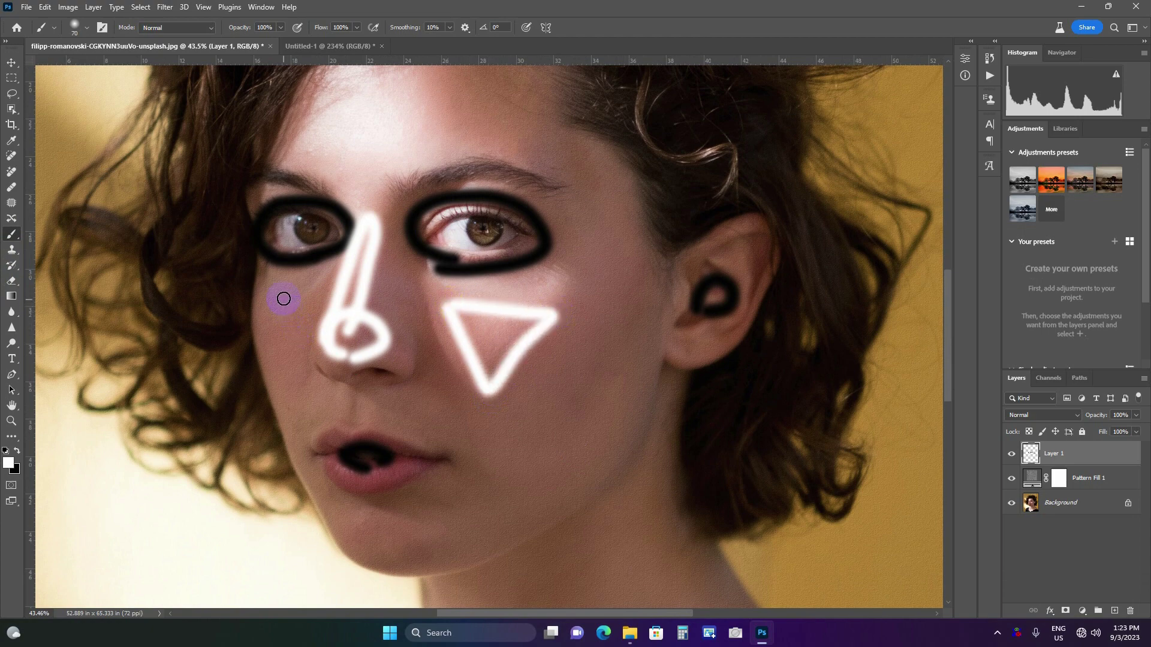
mouse_move(284, 299)
left_mouse_down()
mouse_move(296, 352)
mouse_move(284, 297)
left_mouse_up()
mouse_move(318, 444)
left_mouse_down()
mouse_move(361, 436)
mouse_move(437, 470)
mouse_move(314, 457)
left_mouse_up()
scroll(385, 439, "down", 1)
scroll(431, 283, "down", 1)
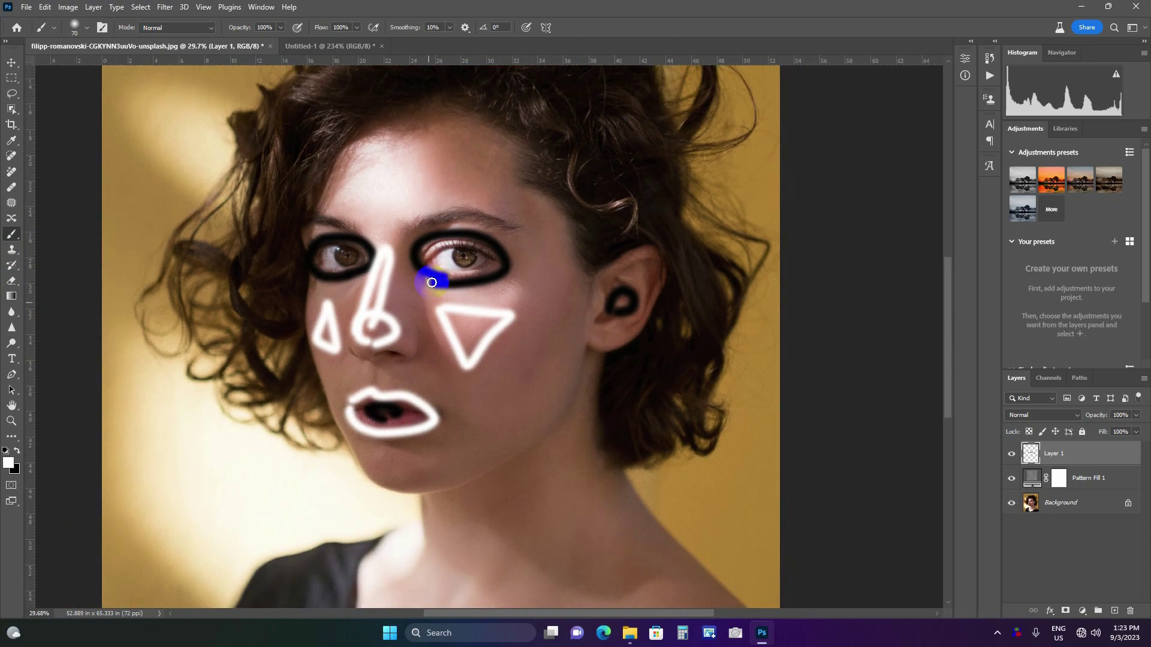
scroll(431, 283, "up", 1)
mouse_move(406, 249)
left_mouse_down()
mouse_move(347, 232)
mouse_move(411, 249)
left_mouse_up()
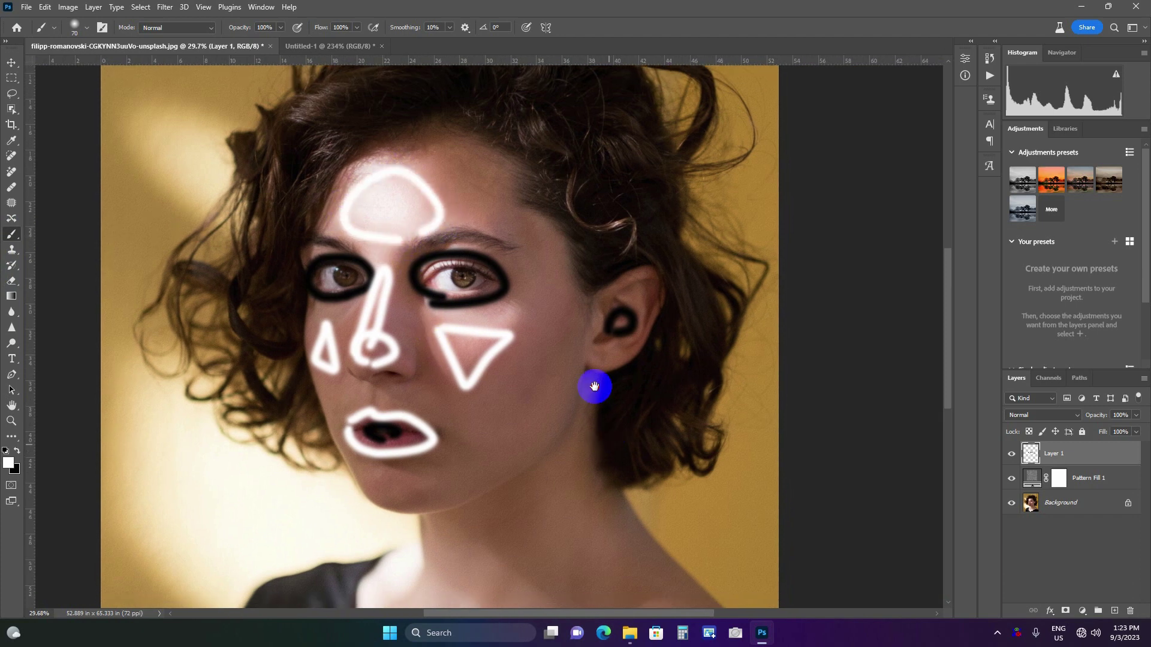
left_click_drag(594, 386, 575, 294)
mouse_move(400, 413)
left_mouse_down()
mouse_move(370, 381)
mouse_move(393, 410)
left_mouse_up()
scroll(537, 442, "up", 3)
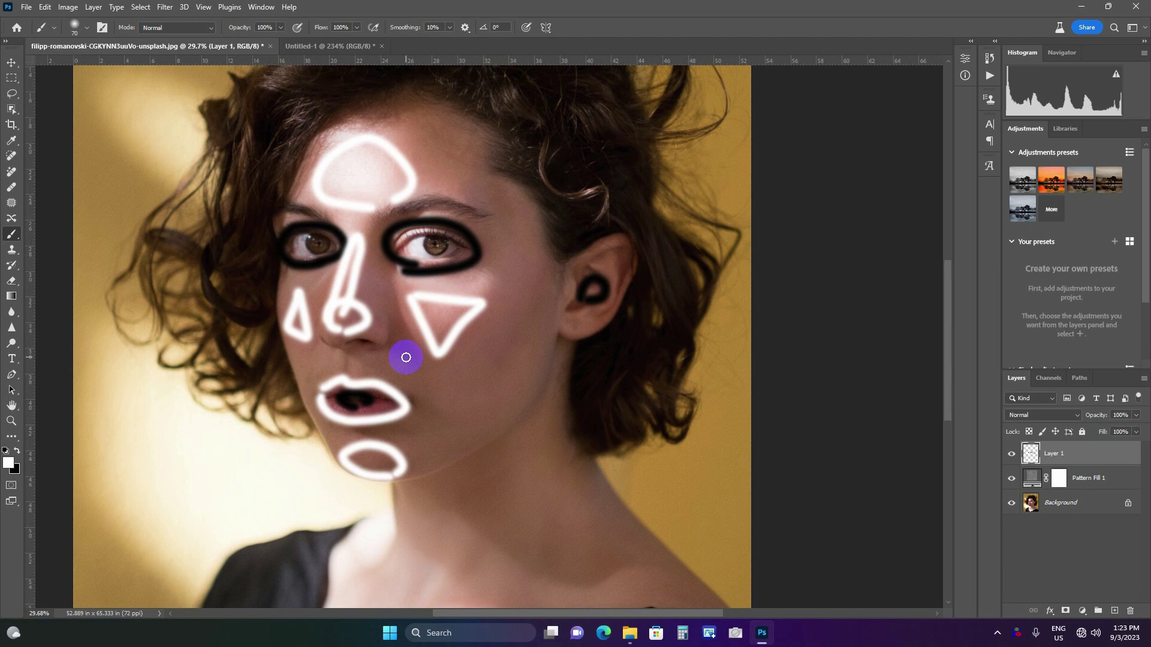
- Hide the portrait and toggle the painted and pattern fill layers to check them
left_click(1012, 504)
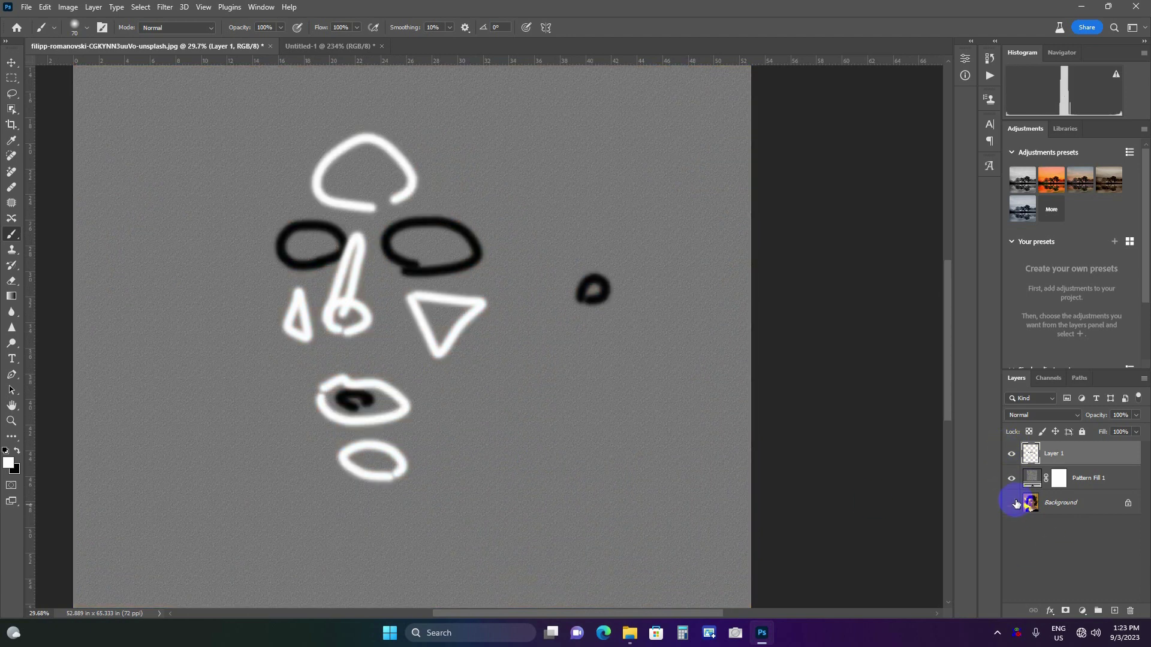
left_click(1012, 454)
left_click(1013, 480)
left_click(1012, 454)
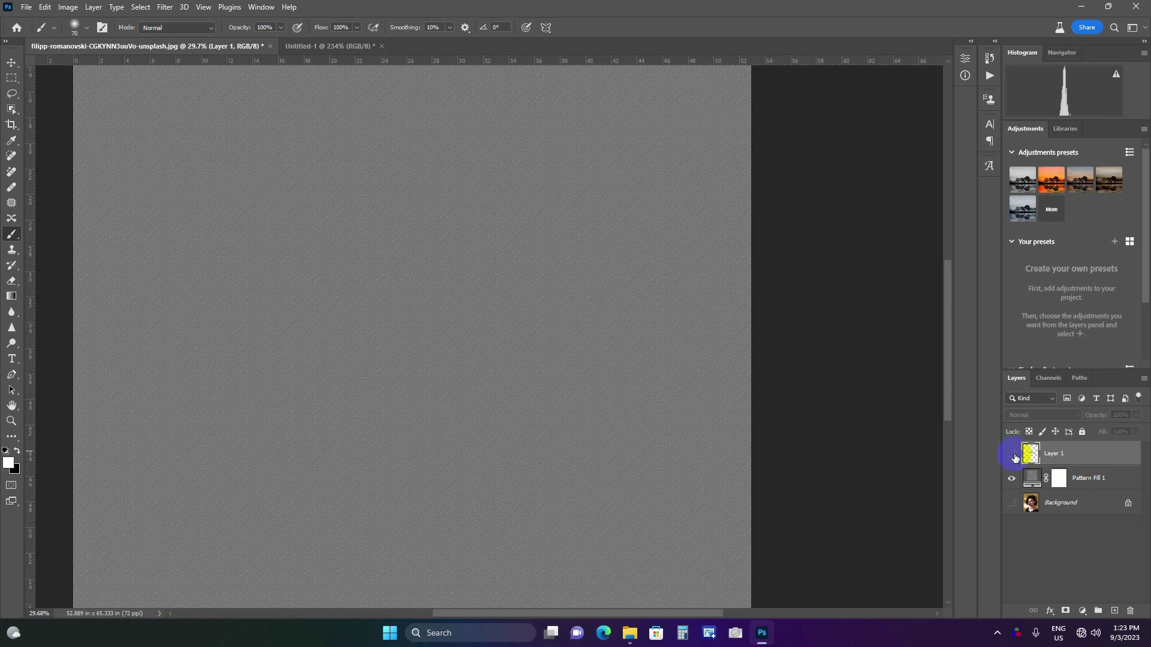
left_click(1011, 456)
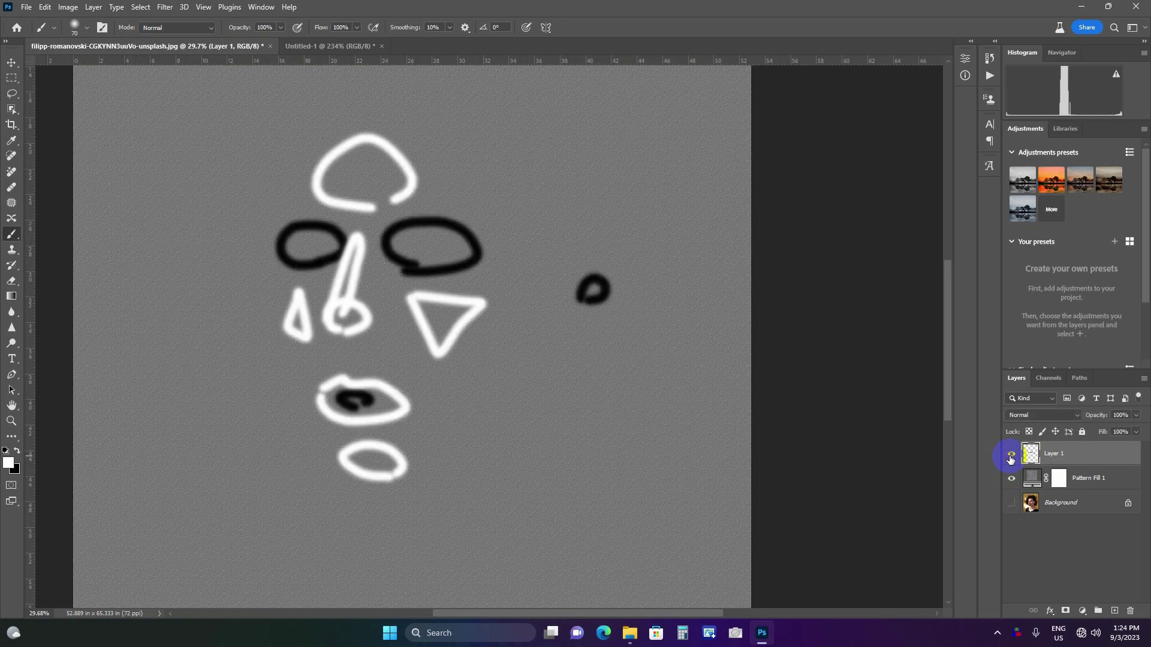
- Delete the painted strokes layer and make the portrait visible again
key("Delete")
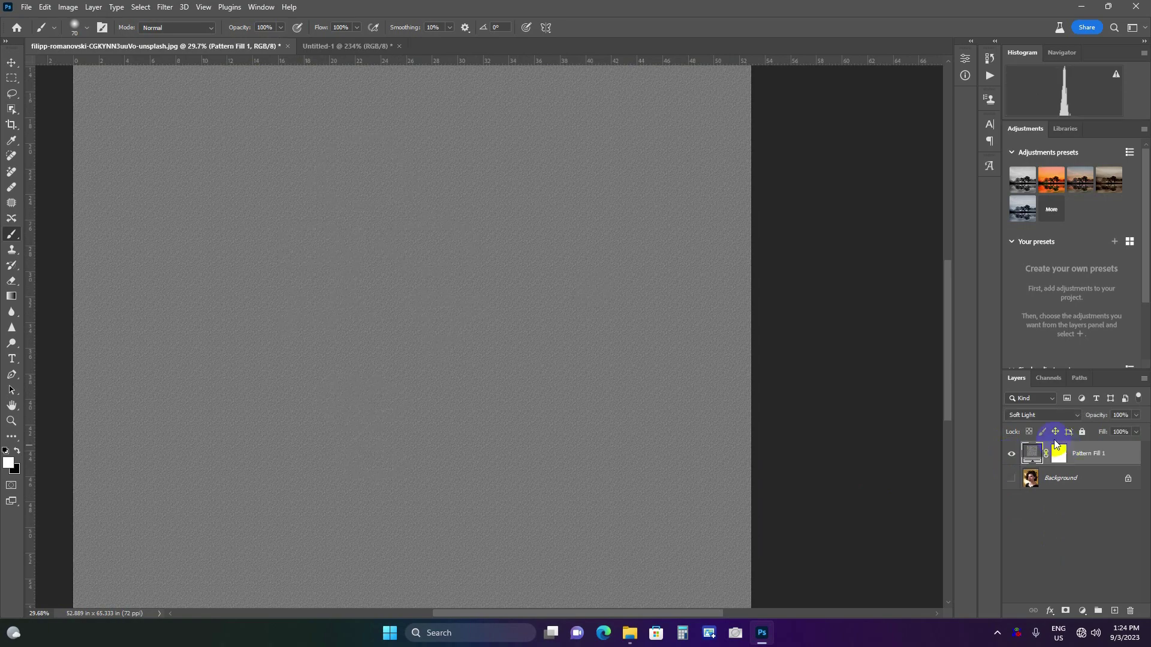
left_click(1012, 478)
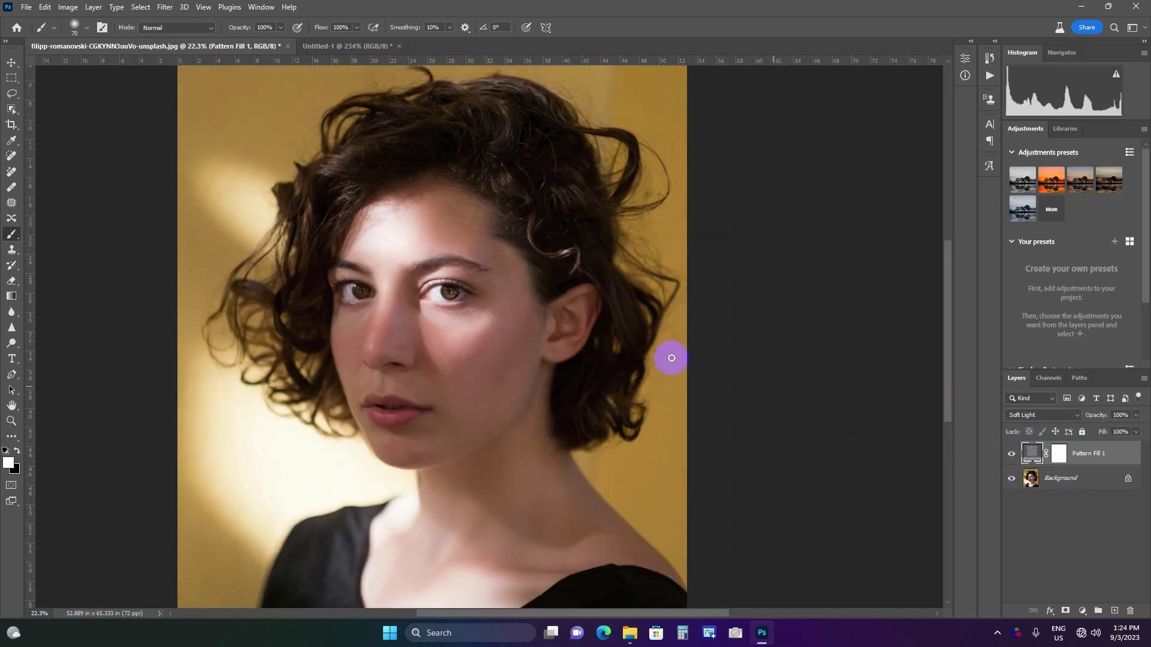
scroll(617, 321, "up", 3)
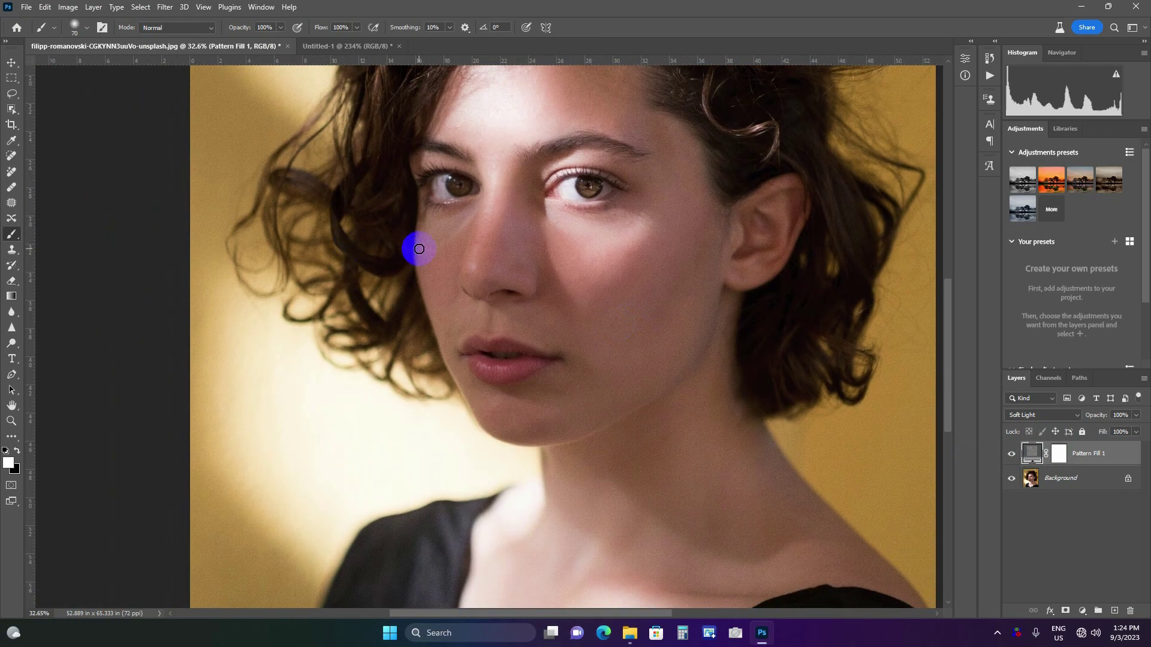
double_click(1034, 454)
left_click(797, 250)
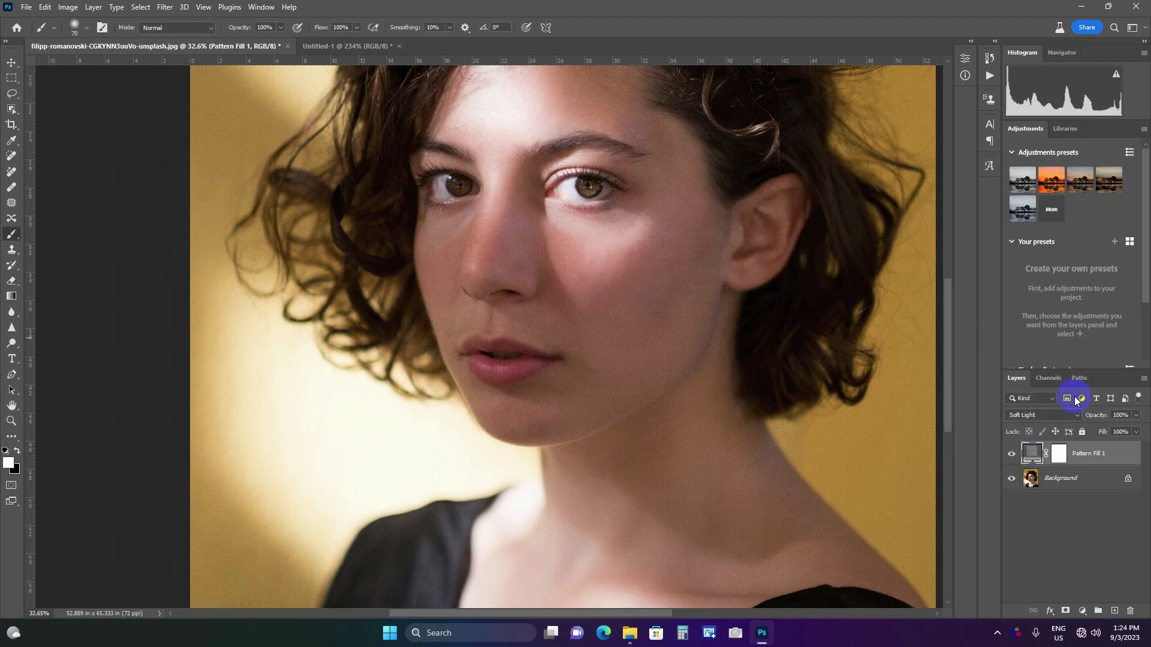
- Rasterize Pattern Fill 1, target its mask, and toggle the portrait to compare
right_click(1076, 451)
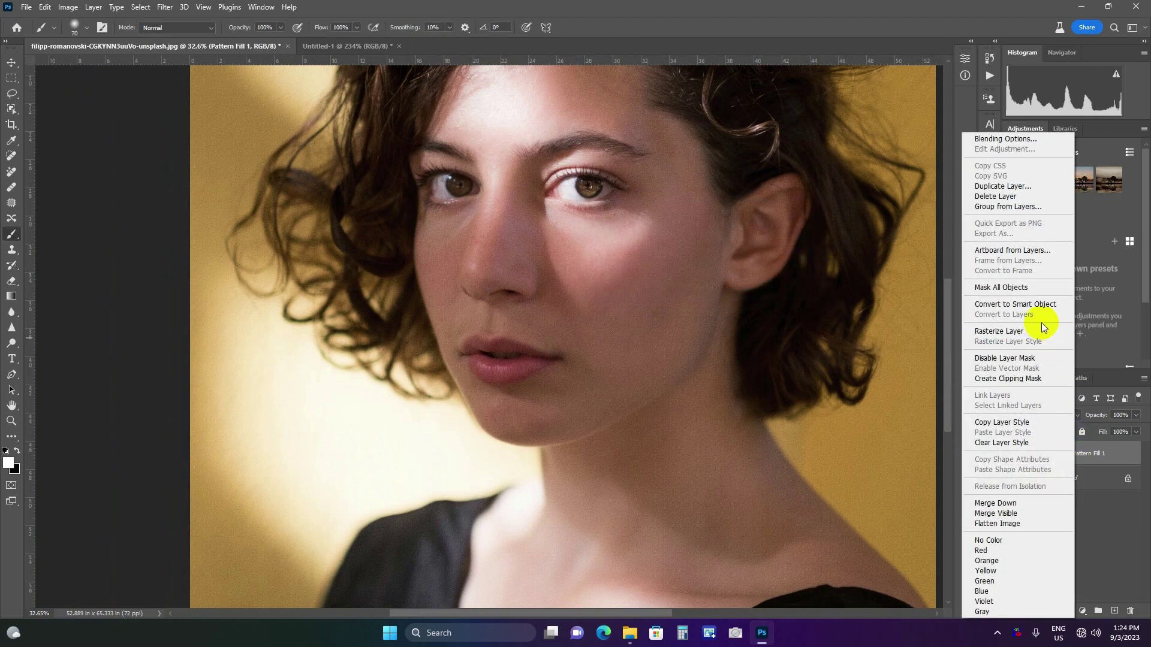
left_click(995, 333)
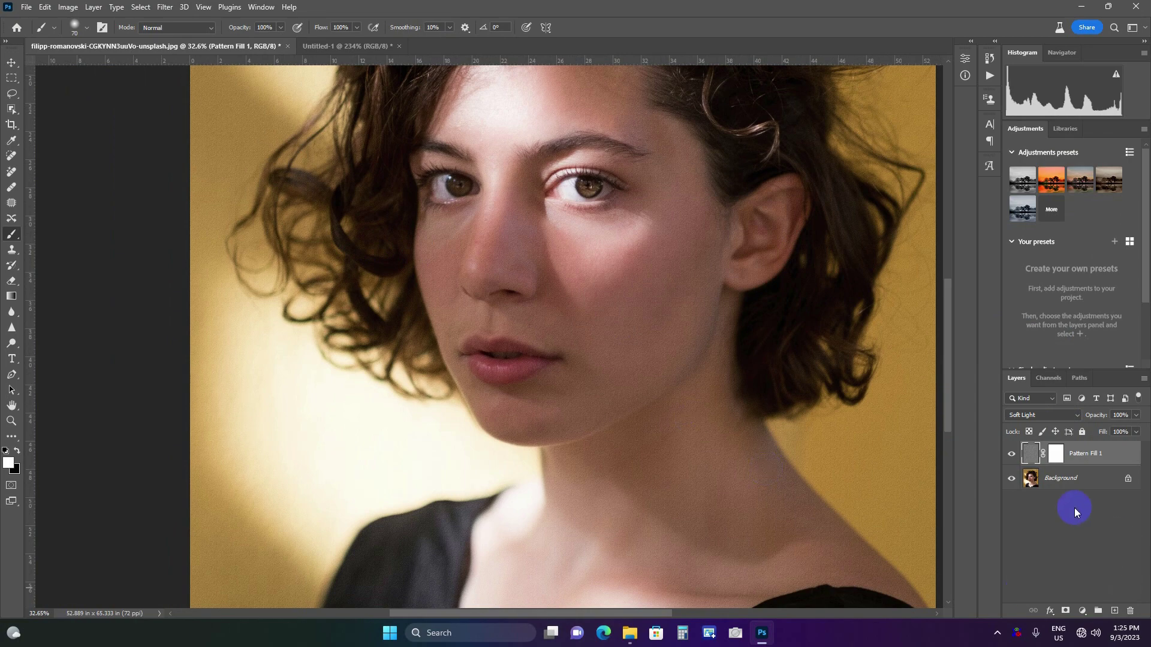
left_click(1057, 455)
scroll(527, 355, "down", 2)
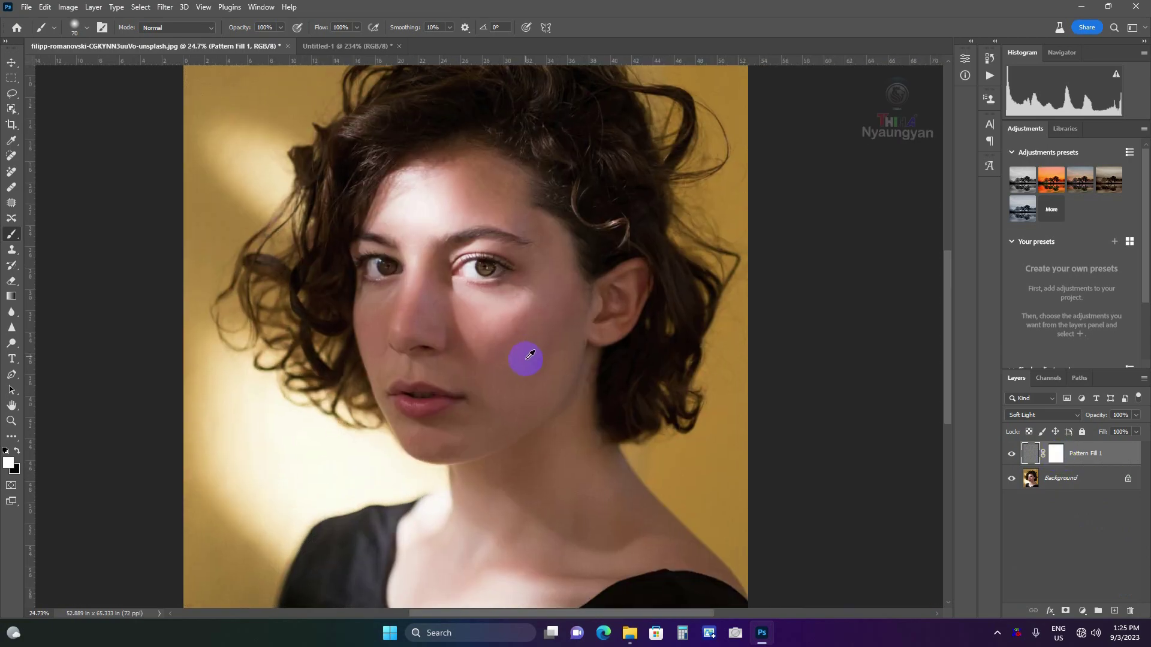
scroll(527, 355, "down", 3)
scroll(513, 347, "up", 3)
scroll(534, 337, "up", 3)
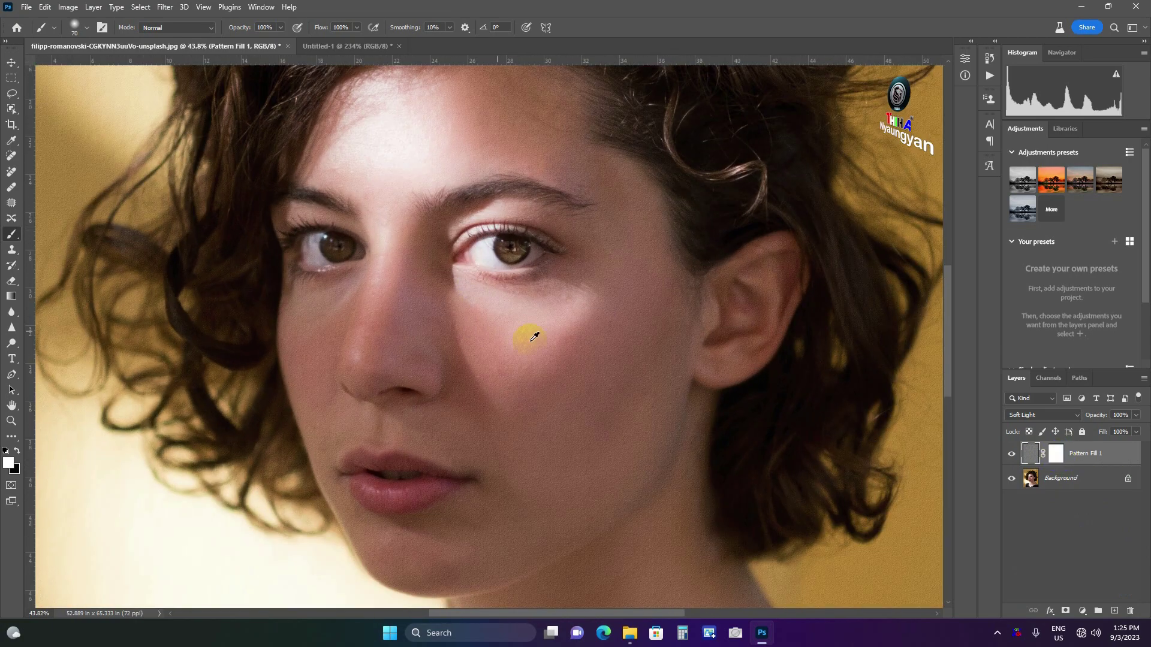
left_click(1012, 478)
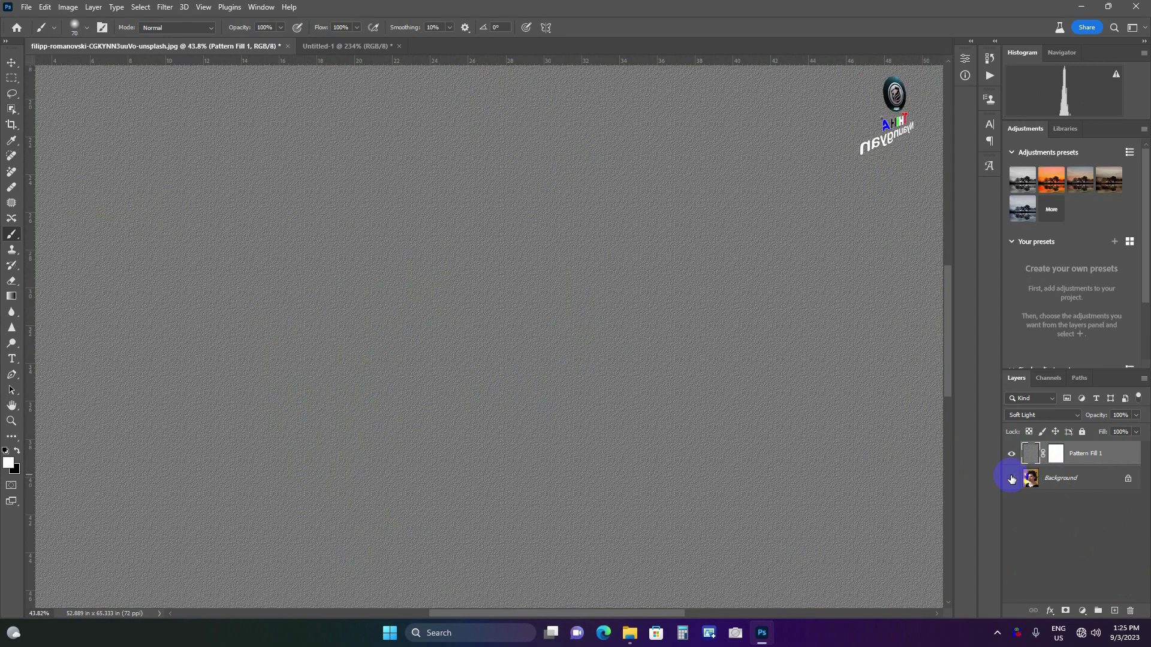
left_click(1012, 478)
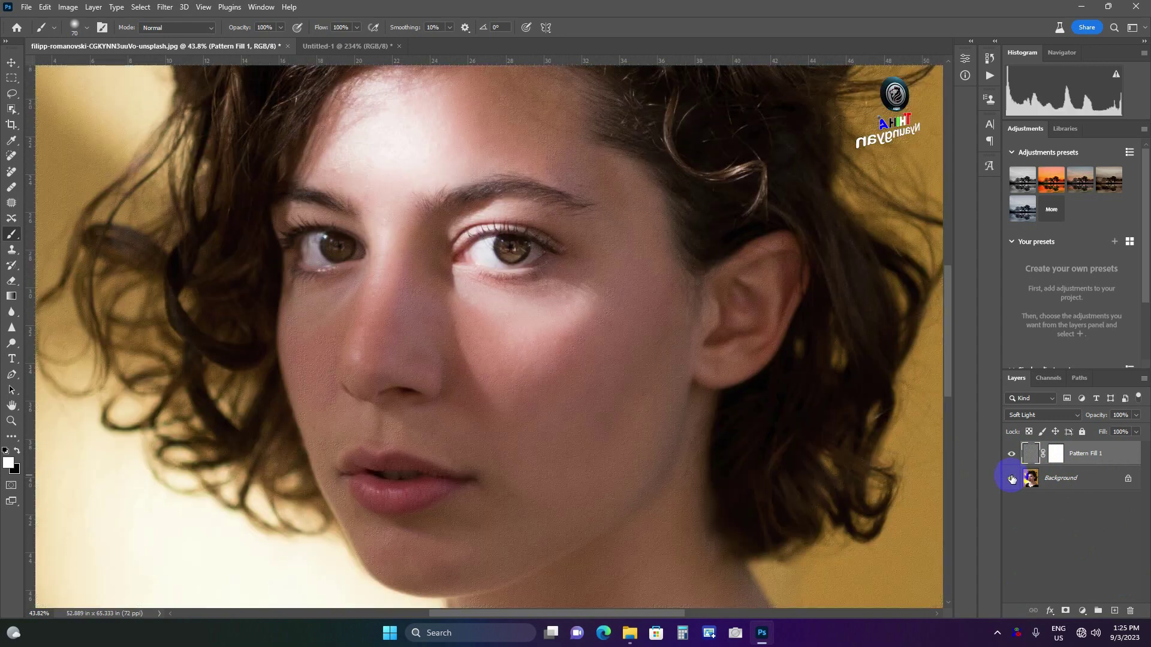
- Open Liquify with Show Backdrop on, mode Behind, at 40 opacity
left_click(172, 8)
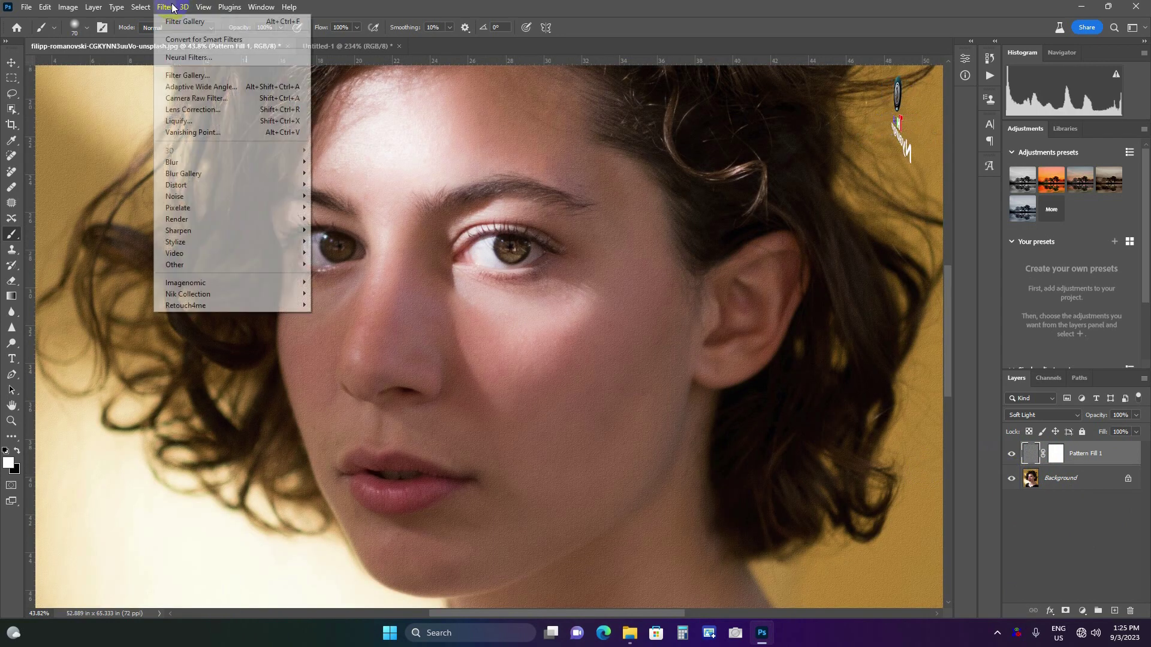
left_click(178, 120)
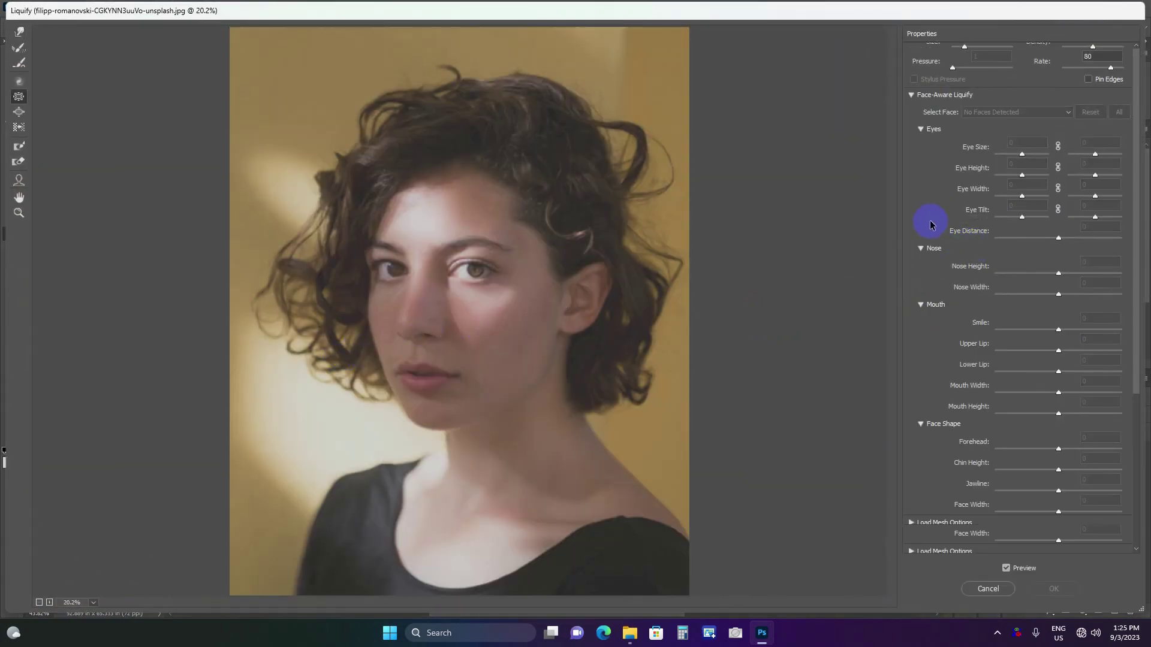
scroll(929, 240, "down", 5)
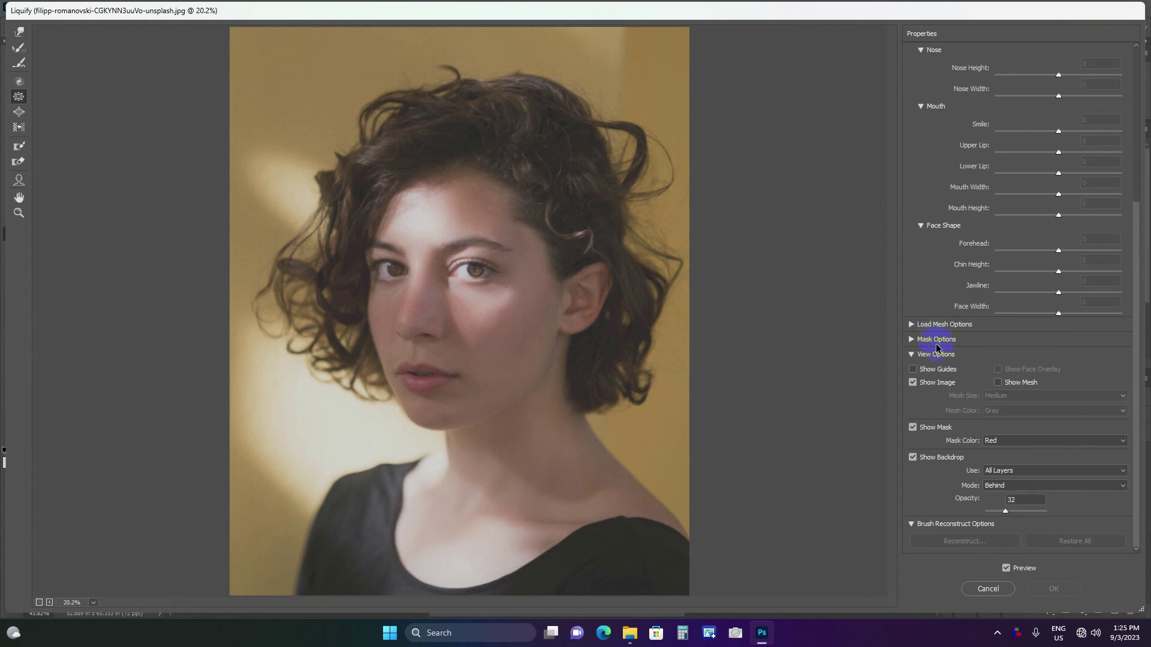
left_click(913, 457)
left_click(914, 458)
left_click(914, 458)
left_click(913, 458)
left_click(1005, 487)
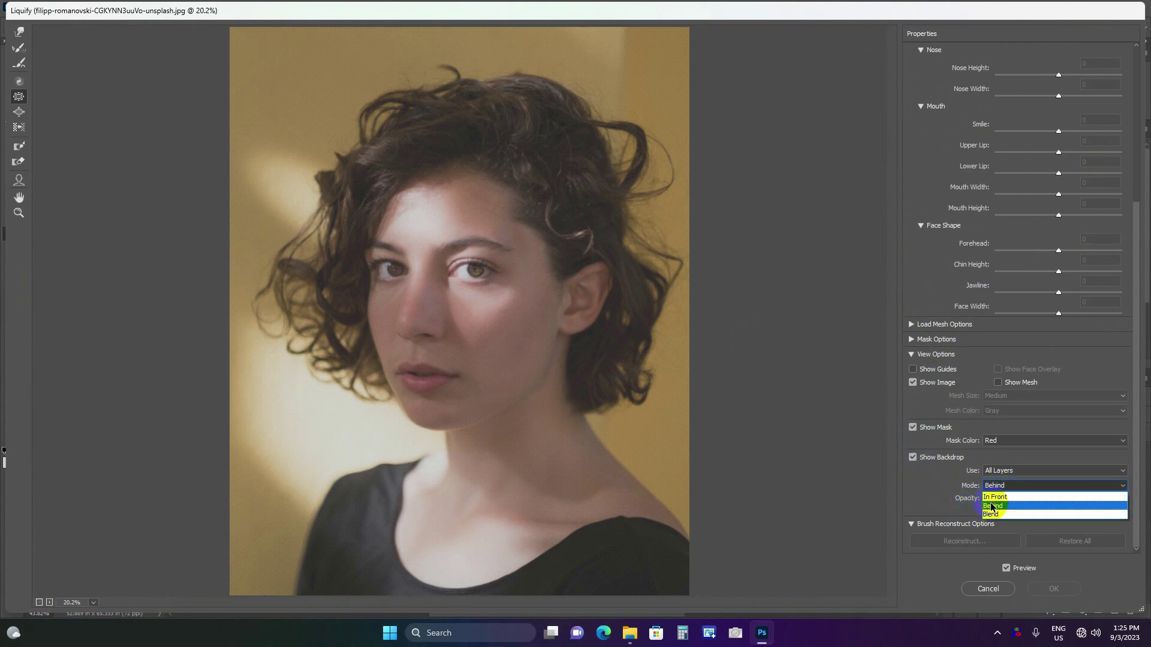
left_click(995, 507)
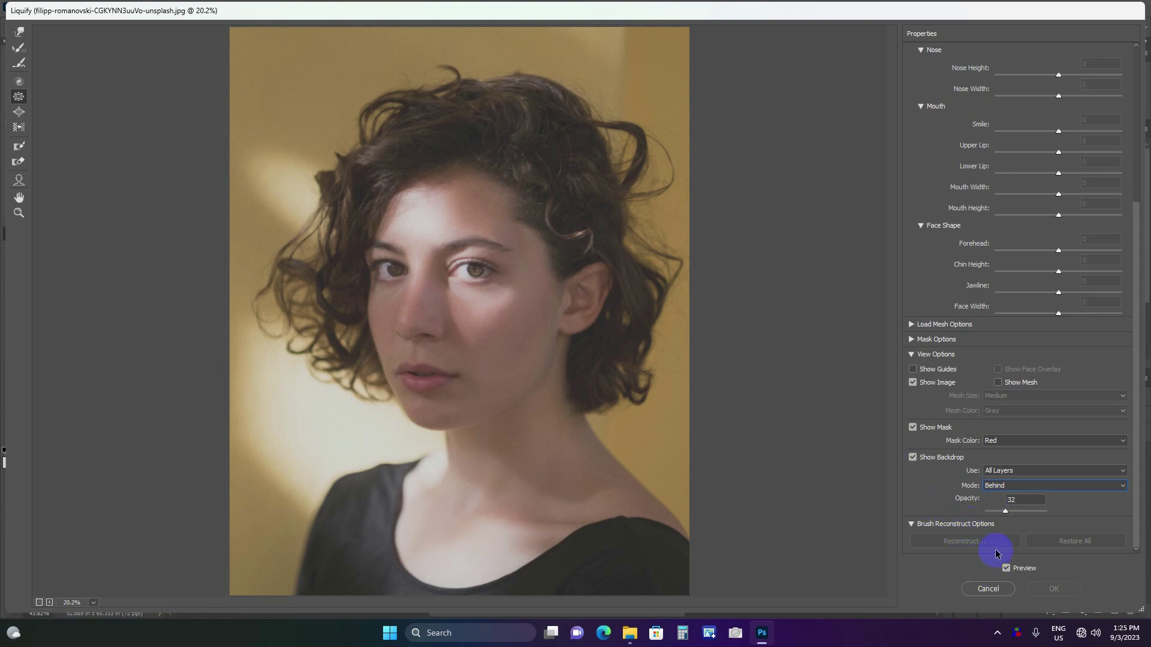
left_click_drag(1006, 511, 1011, 516)
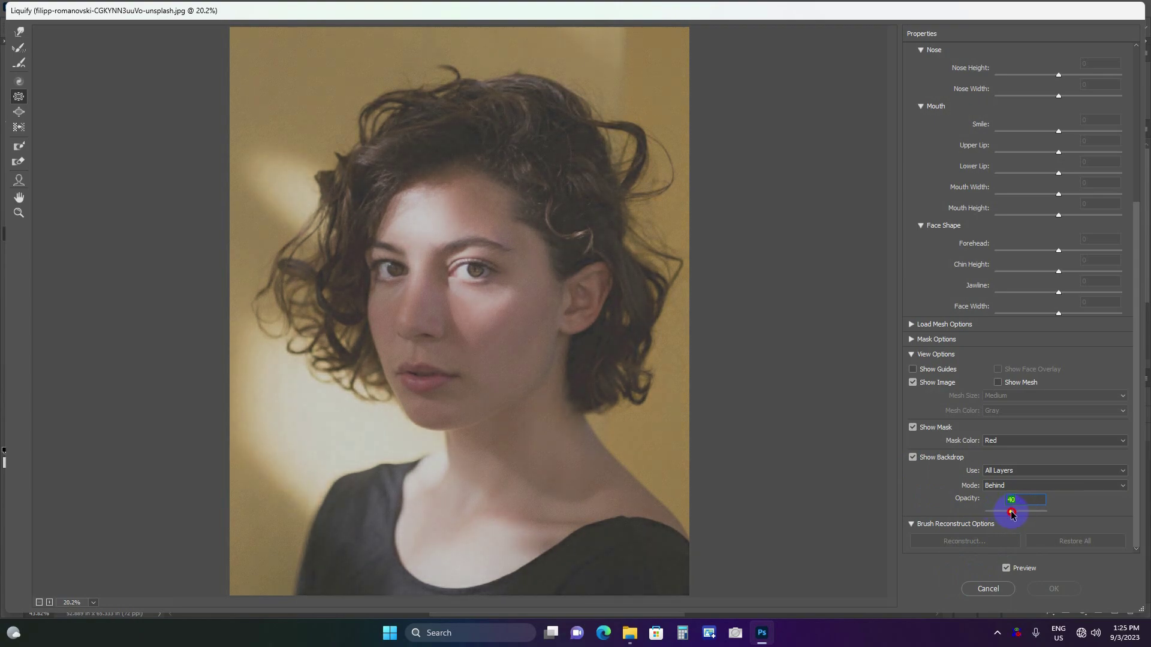
- Push pixels near the forehead hair with the Forward Warp Tool, then shrink the brush
left_click(15, 35)
left_click_drag(449, 249, 465, 252)
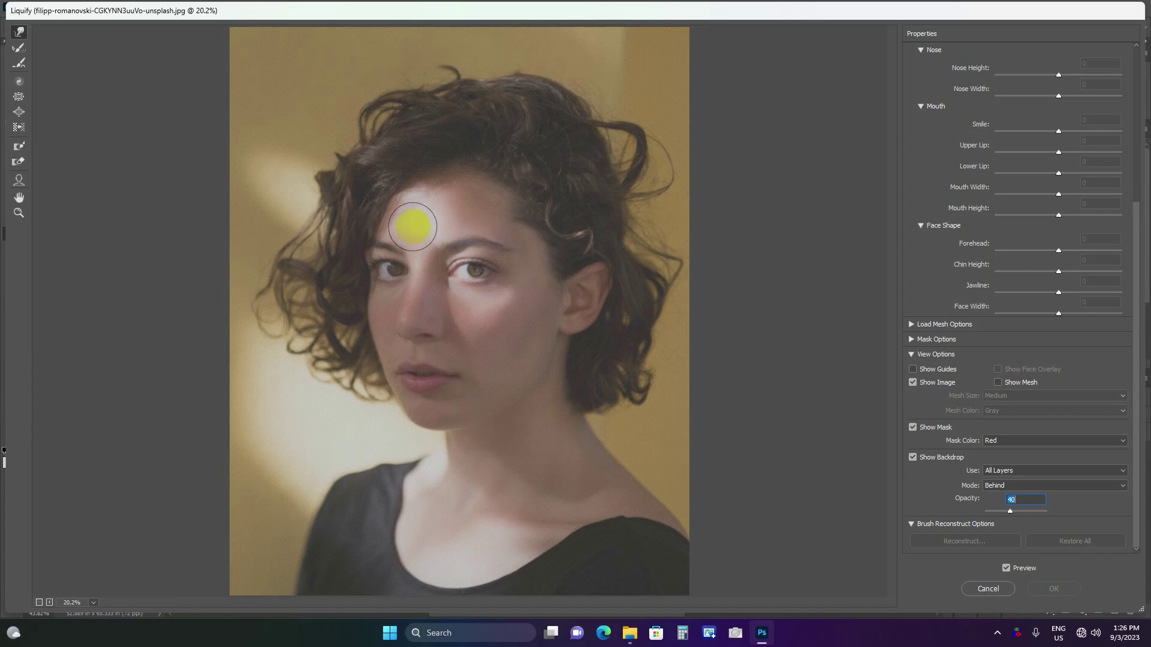
left_click_drag(420, 210, 523, 239)
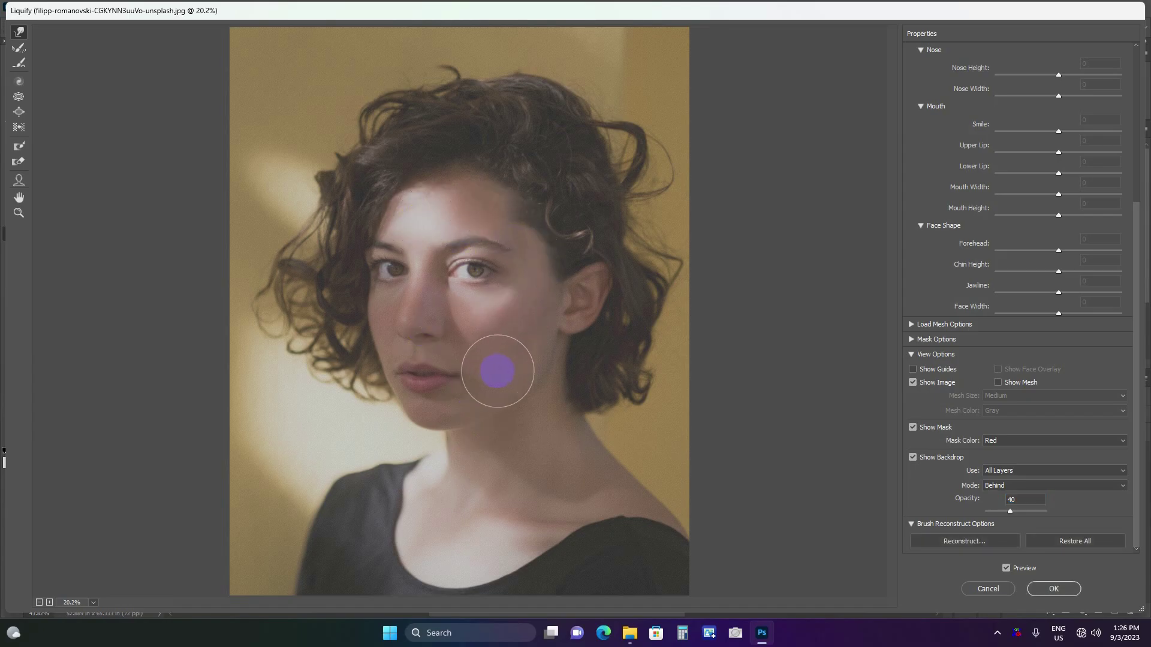
key("bracketleft")
key("bracketleft")
key("bracketleft")
- Resize the Liquify brush and switch to the Bloat Tool
left_click(429, 408)
key("bracketright")
key("bracketright")
key("bracketright")
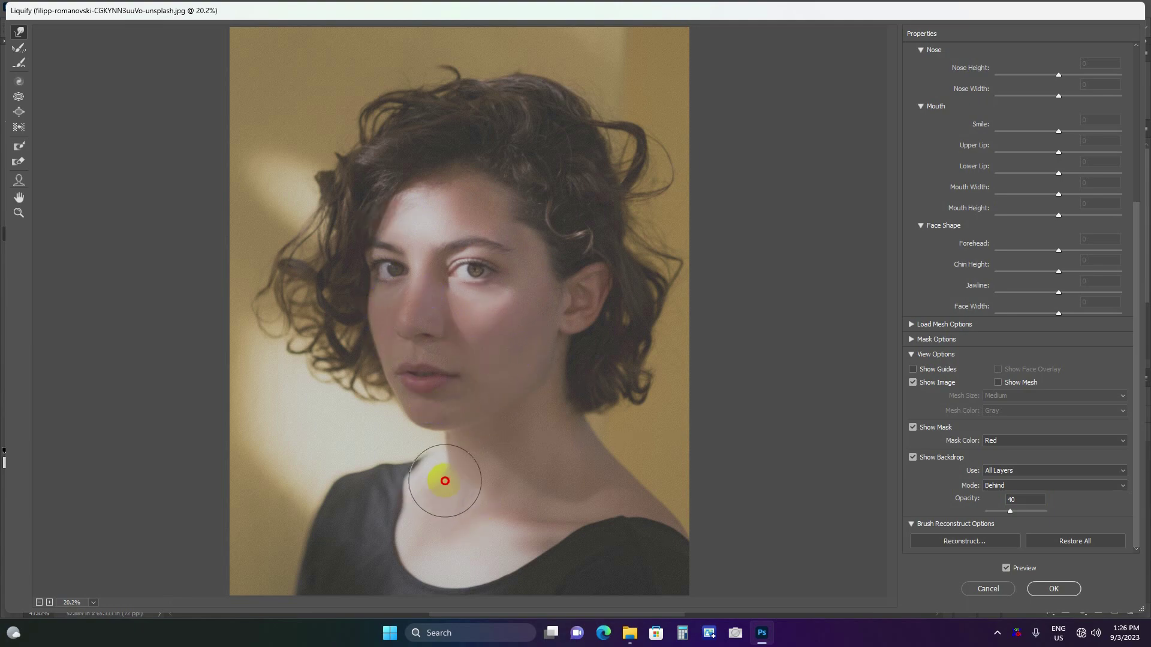
key("bracketleft")
key("bracketleft")
key("bracketright")
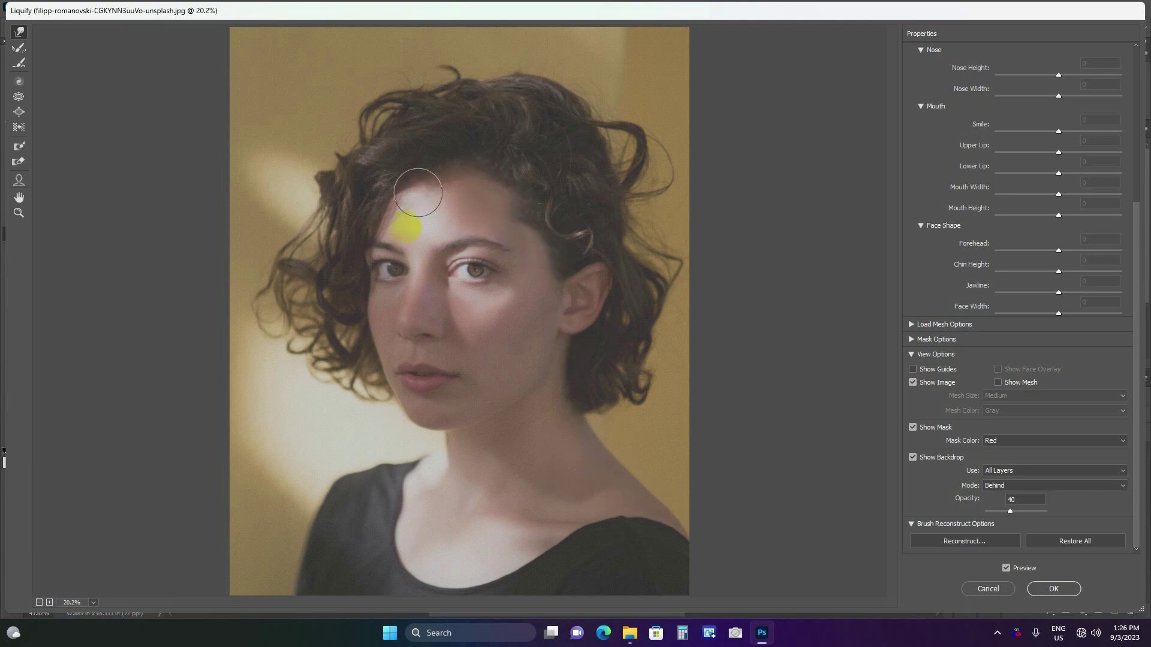
left_click(15, 147)
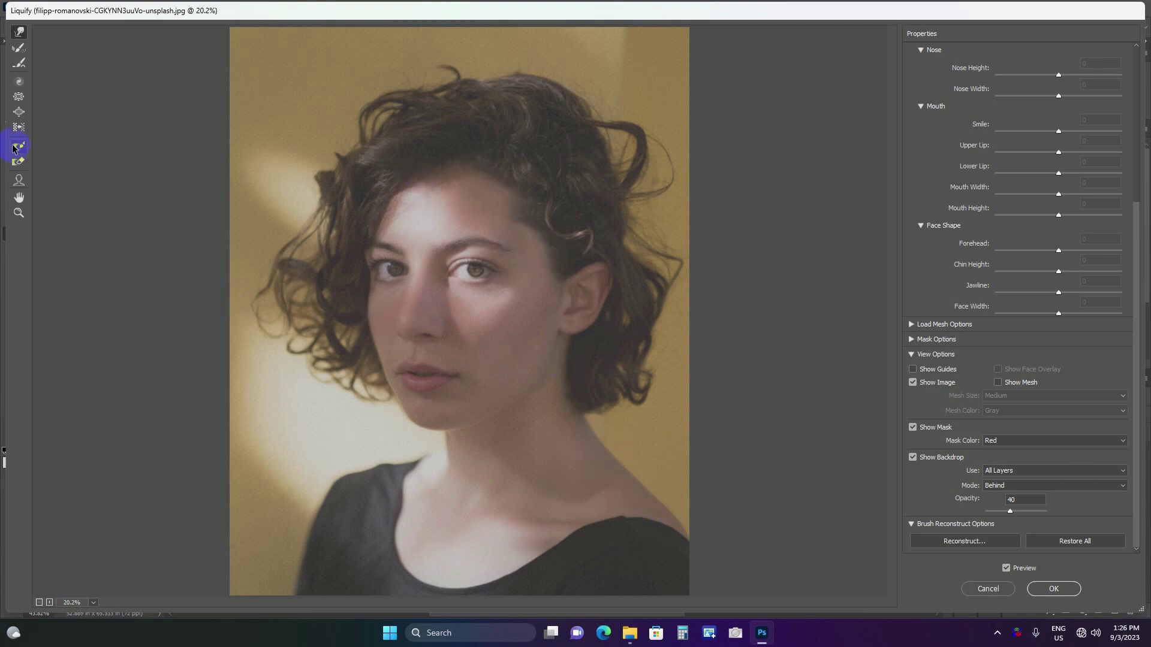
left_click(17, 112)
- Bloat the nose, the forehead and cheek, and the lips
scroll(532, 286, "up", 2)
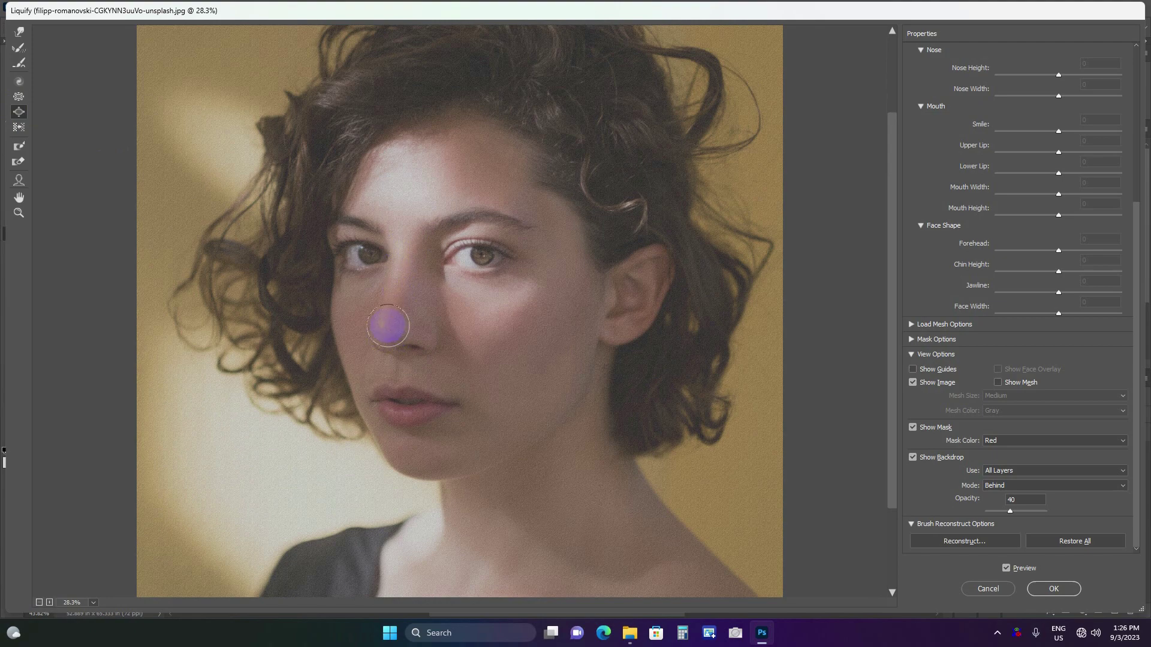
left_click(388, 326)
key("bracketright")
key("bracketright")
key("bracketright")
key("bracketright")
key("bracketright")
left_click_drag(416, 192, 404, 187)
key("bracketleft")
key("bracketleft")
key("bracketleft")
scroll(351, 328, "down", 3)
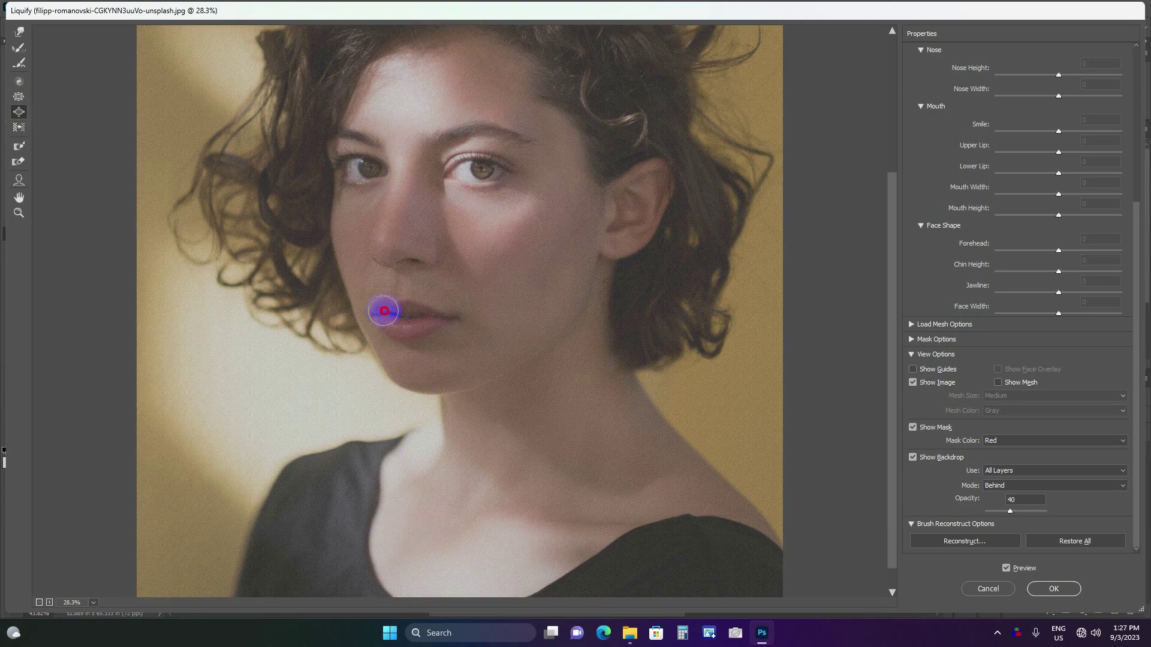
left_click_drag(435, 323, 392, 318)
- Zoom in on the face and shrink the Liquify brush for finer work
scroll(475, 373, "up", 3)
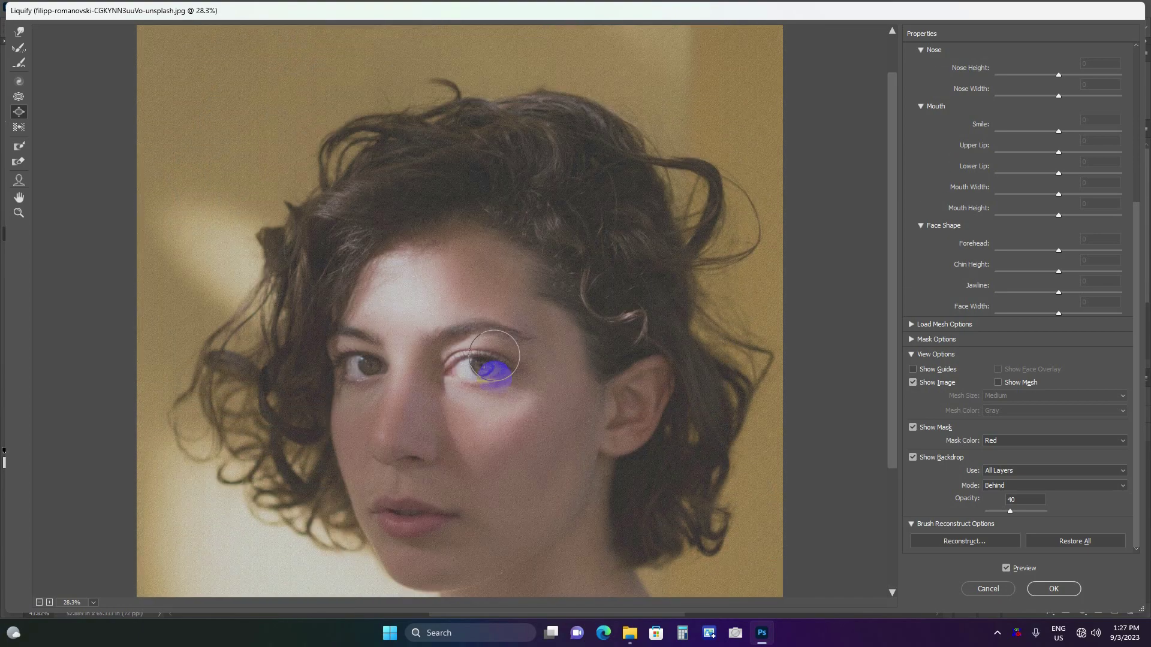
key("bracketright")
key("bracketright")
key("bracketright")
scroll(527, 351, "up", 2)
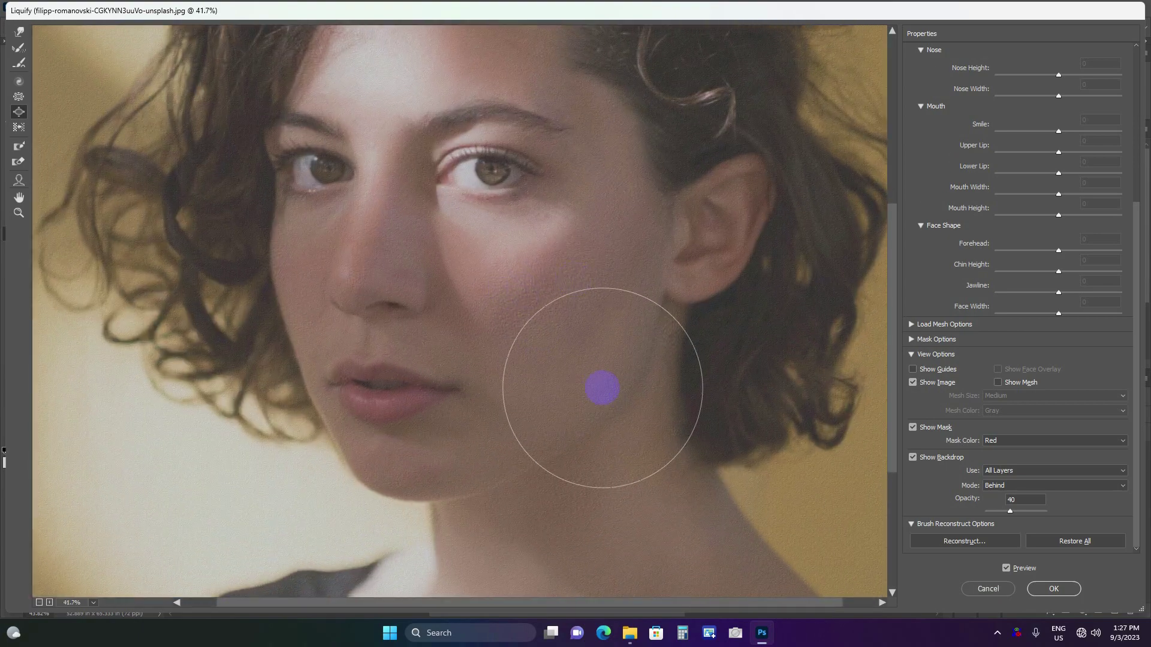
key("bracketleft")
key("bracketleft")
key("bracketleft")
scroll(324, 306, "up", 5)
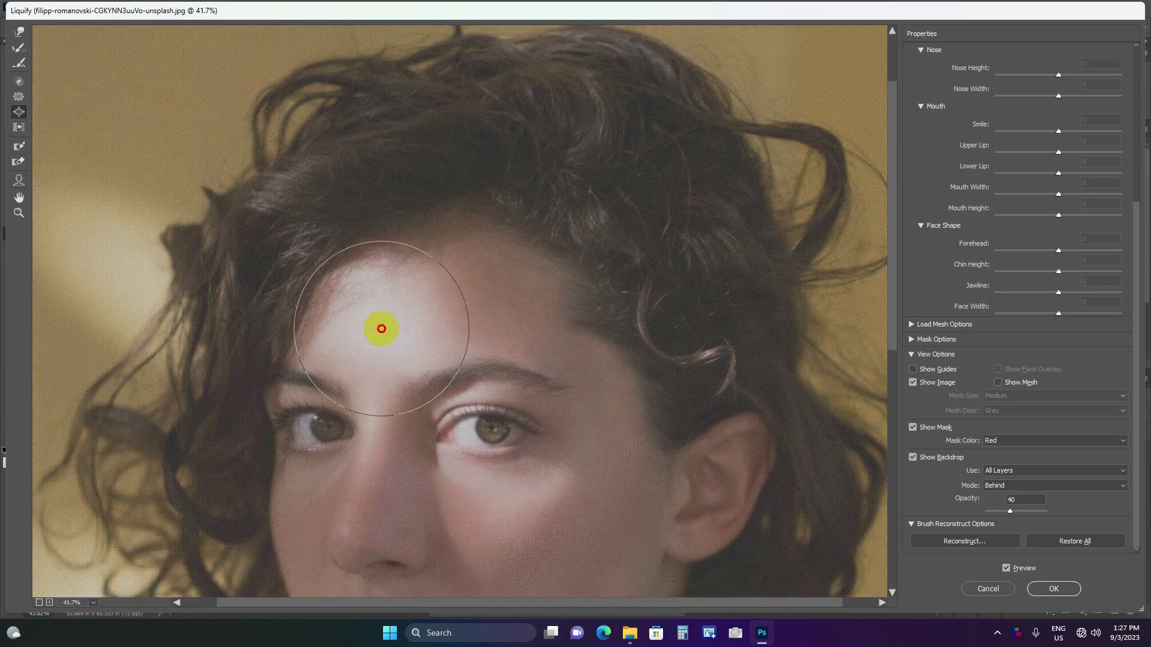
scroll(570, 365, "down", 8)
scroll(576, 395, "up", 2)
scroll(463, 360, "up", 3)
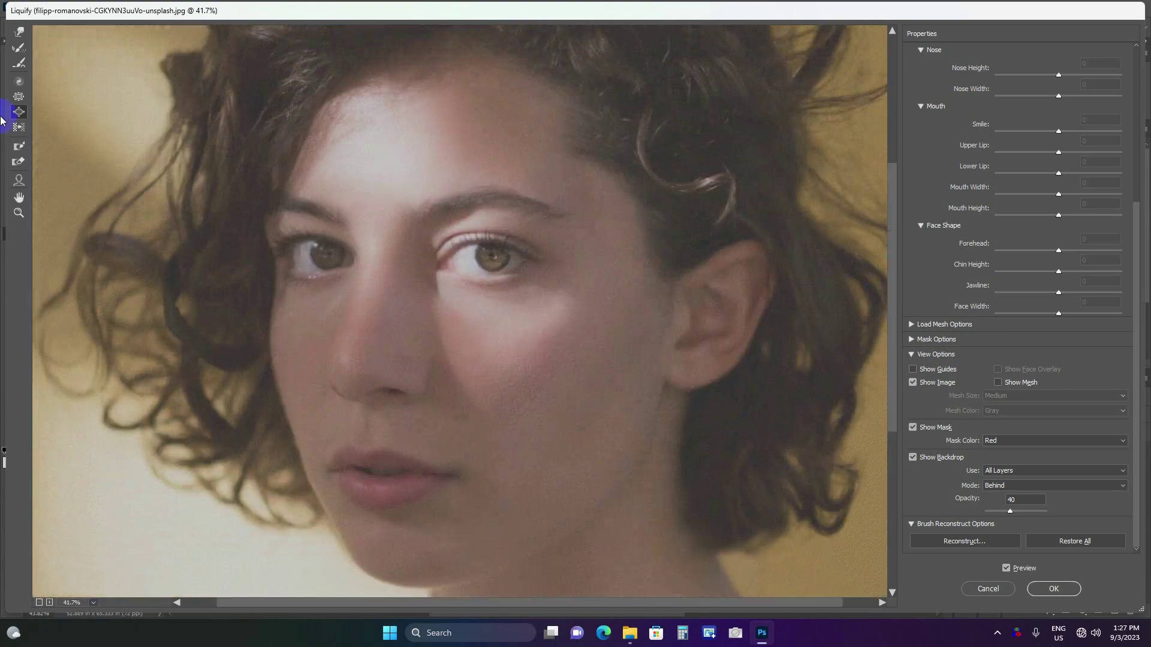
- With the Pucker tool, pucker the texture under one eye and over the other, resizing the brush for the lips
left_click(18, 97)
left_click_drag(475, 301, 489, 276)
key("bracketright")
key("bracketright")
key("bracketright")
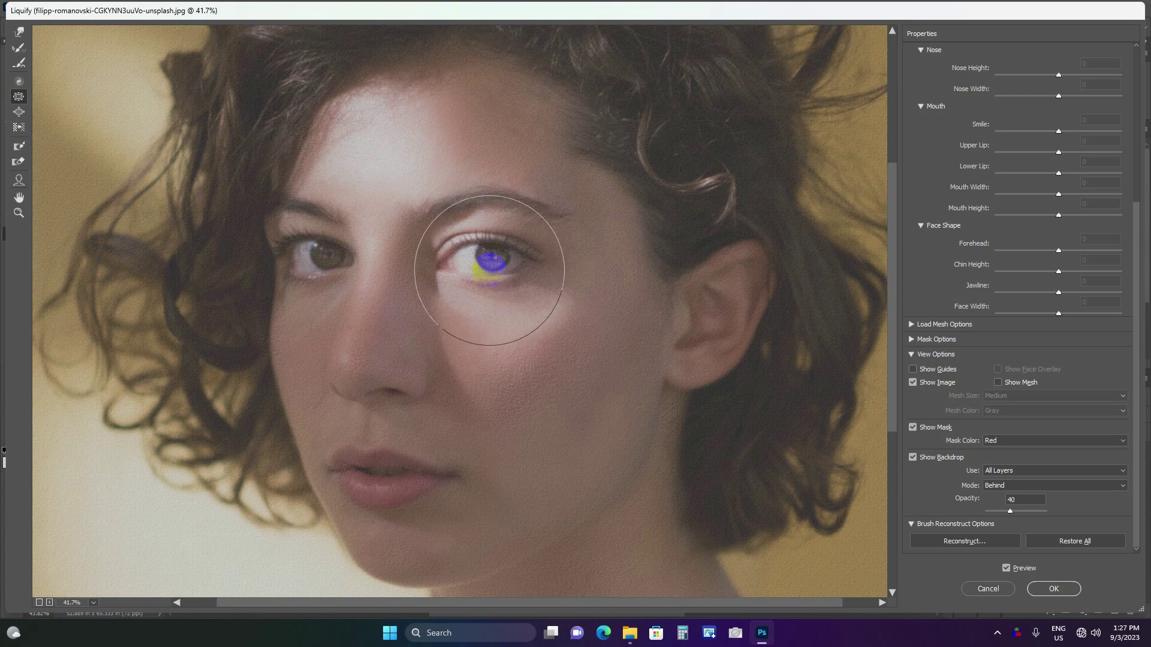
key("bracketright")
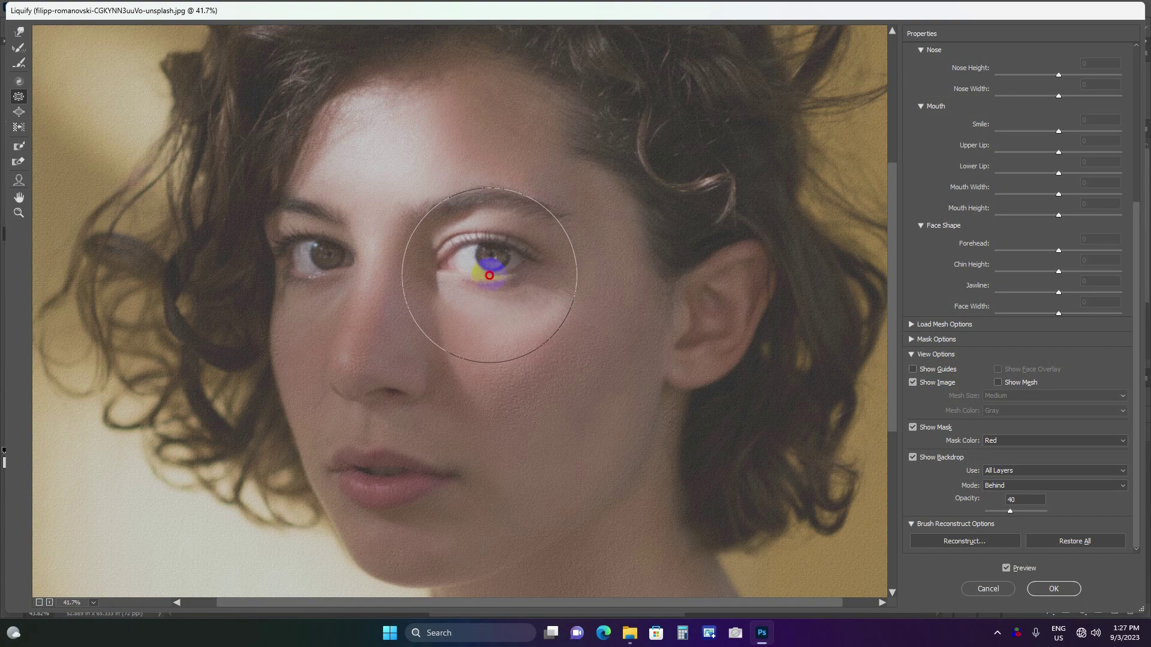
key("bracketleft")
key("bracketleft")
key("bracketleft")
key("bracketleft")
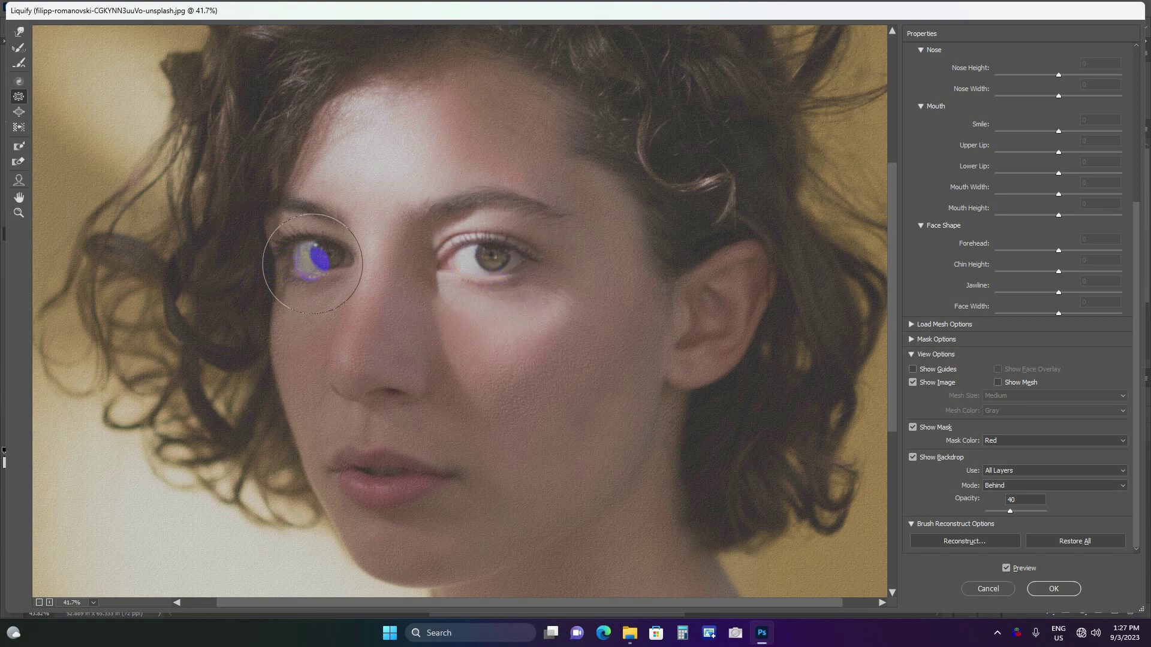
left_click_drag(312, 264, 319, 262)
key("bracketright")
key("bracketright")
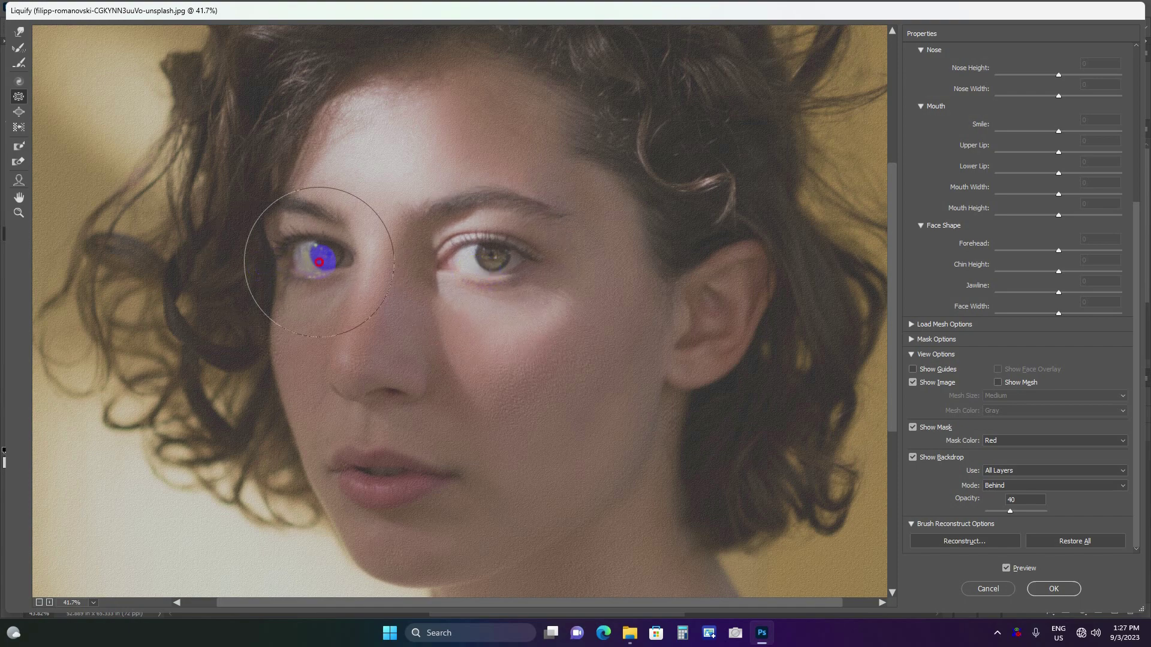
key("bracketleft")
key("bracketleft")
key("bracketleft")
key("bracketleft")
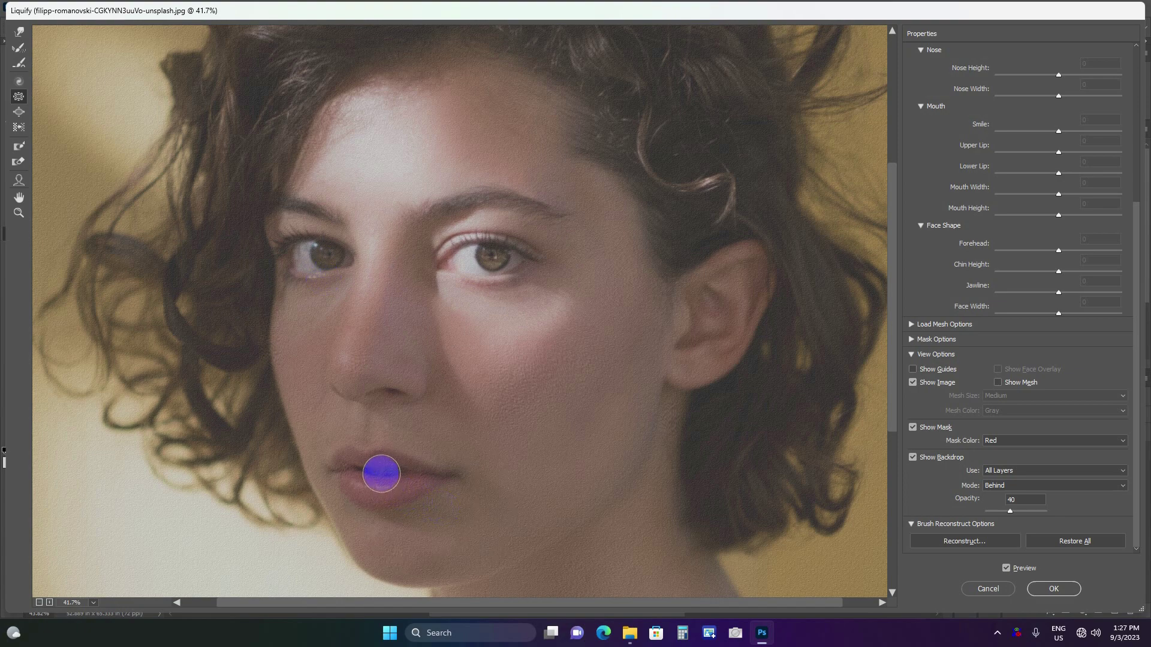
key("bracketleft")
key("bracketleft")
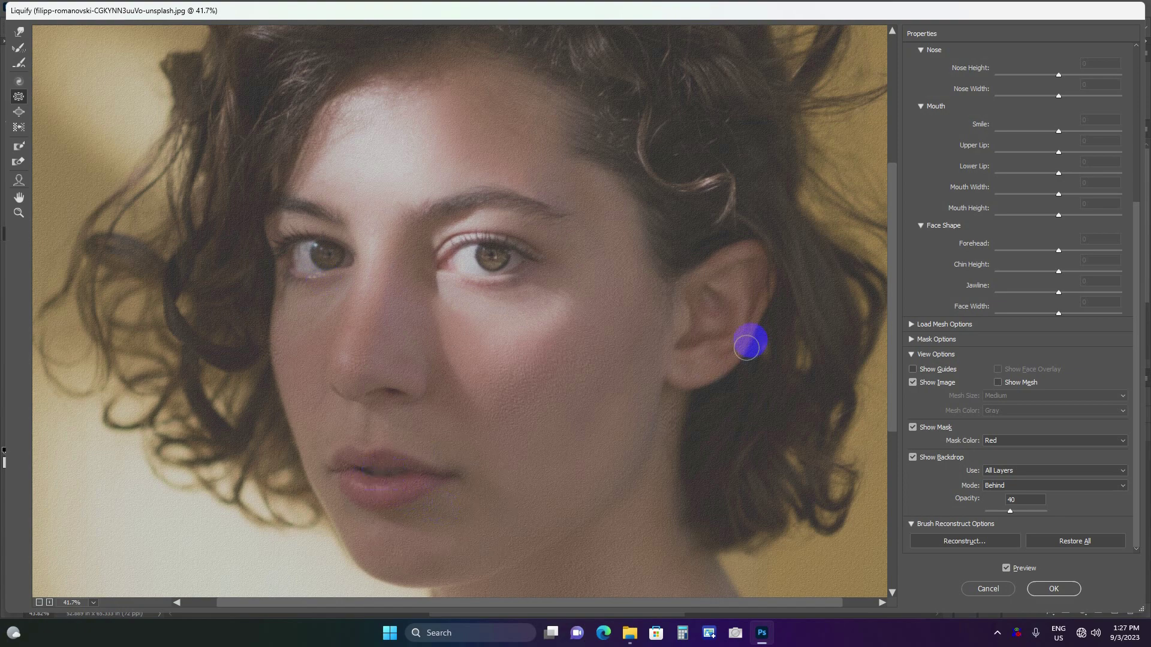
key("ctrl+minus")
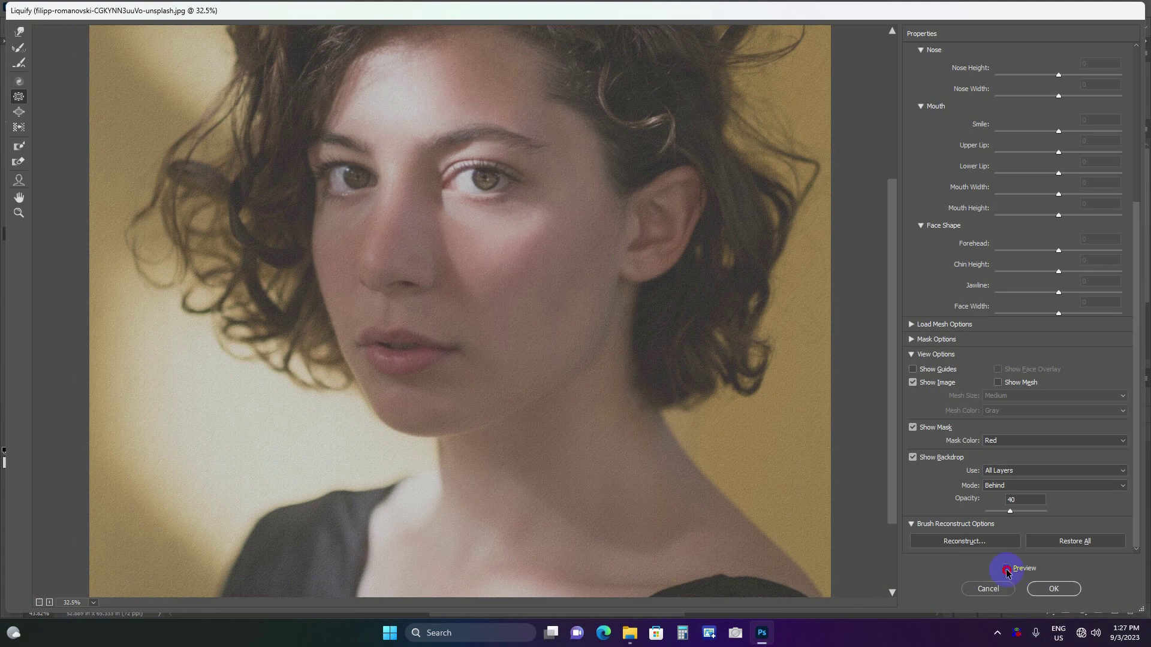
- Apply the Liquify warp and hide the Background layer to view the texture alone
left_click(1046, 592)
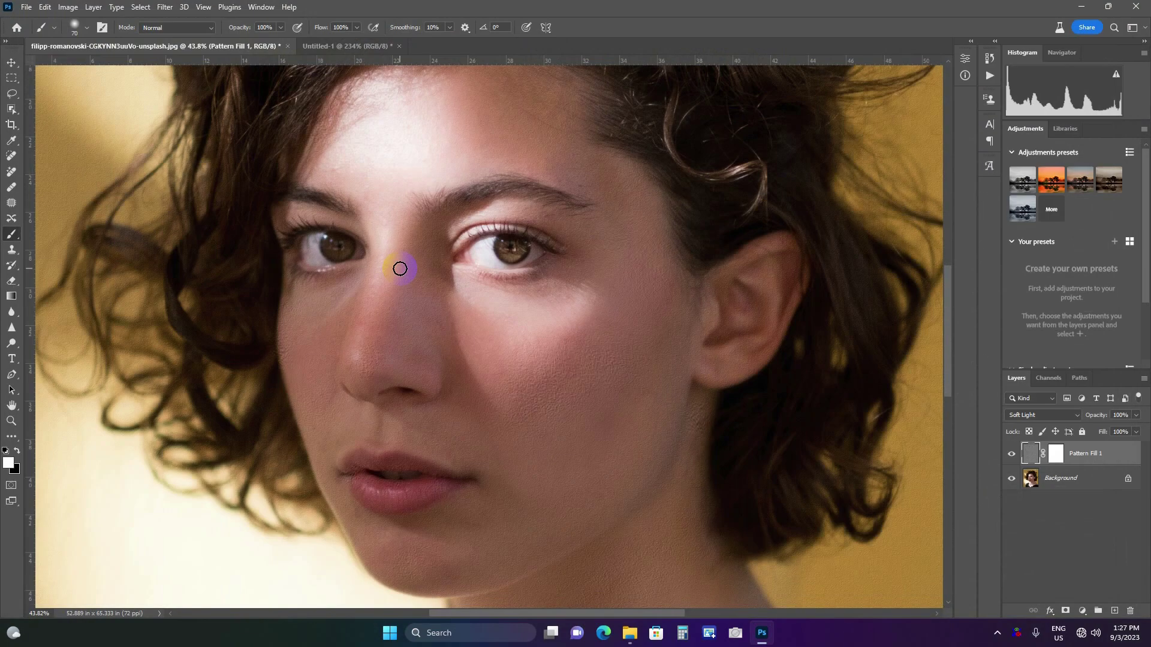
scroll(553, 367, "down", 2)
scroll(541, 367, "up", 1)
scroll(542, 367, "up", 2)
scroll(537, 396, "up", 1)
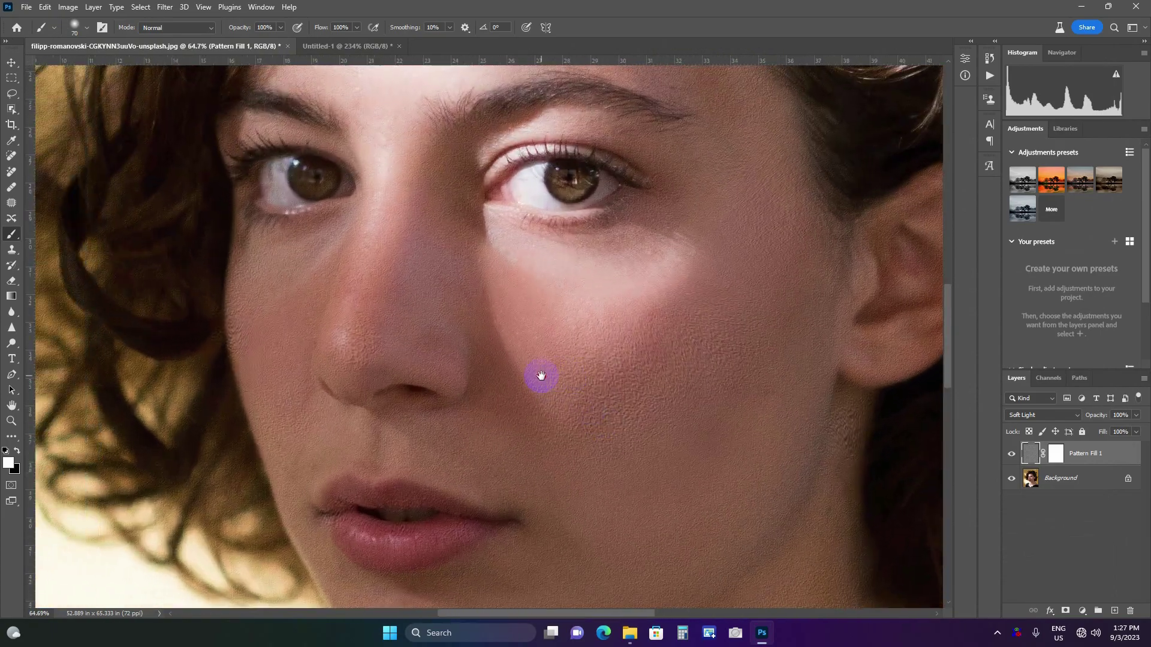
left_click(1011, 477)
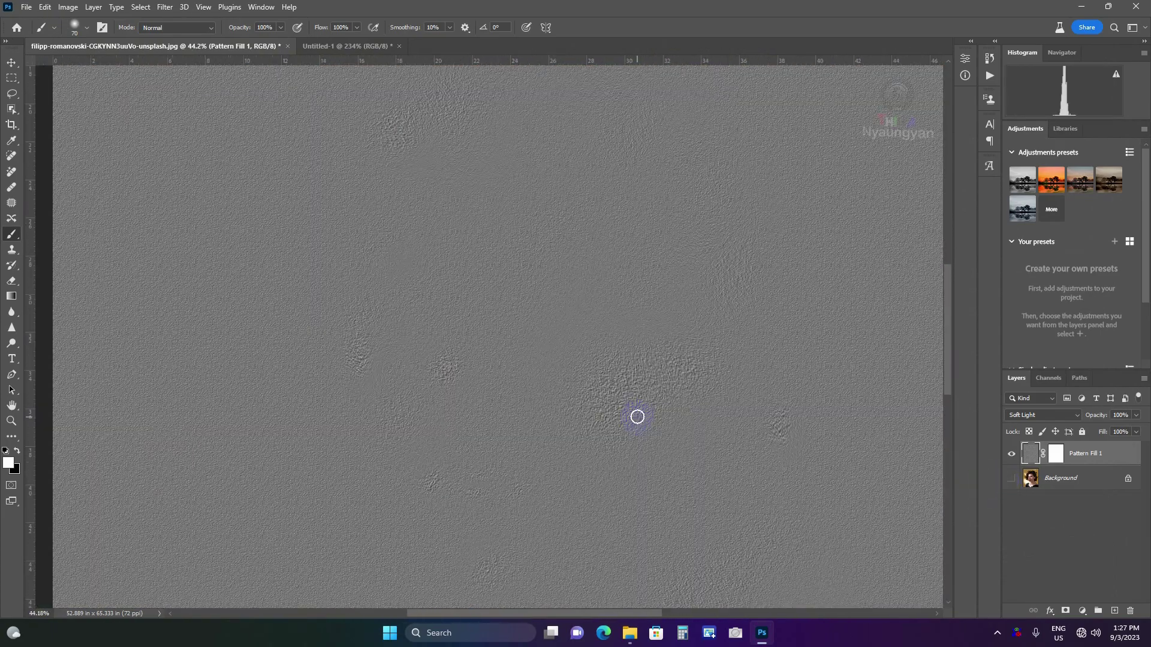
scroll(635, 416, "down", 1)
scroll(452, 370, "down", 2)
scroll(575, 386, "up", 2)
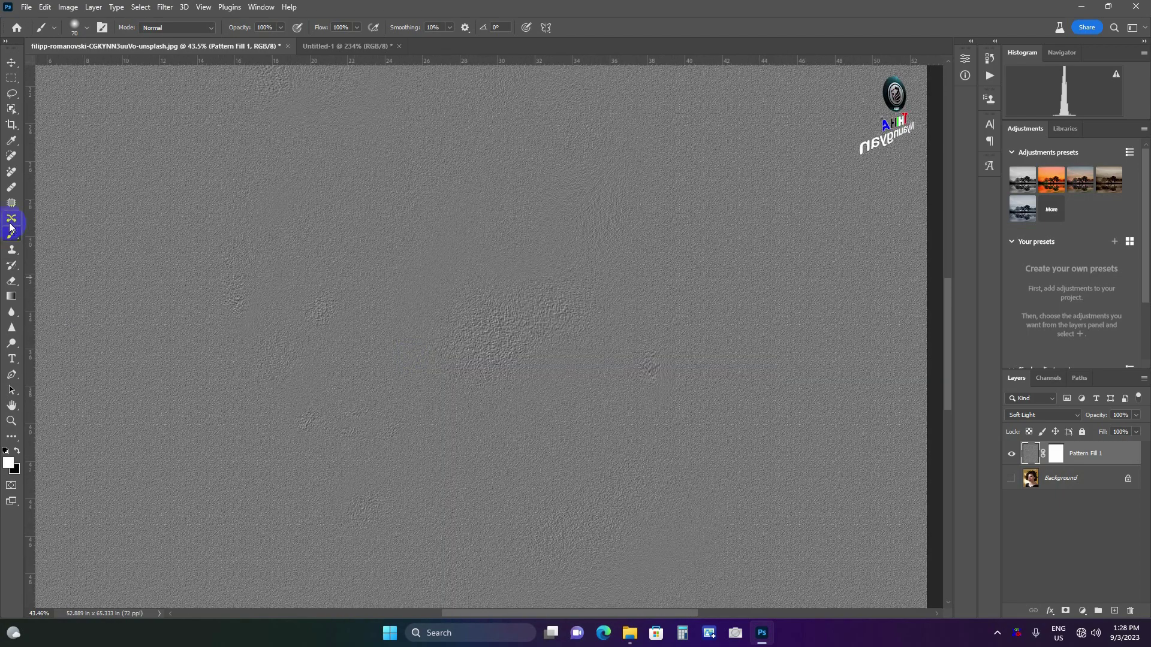
- Add a new empty layer and paint several white test strokes on it
left_click(1100, 610)
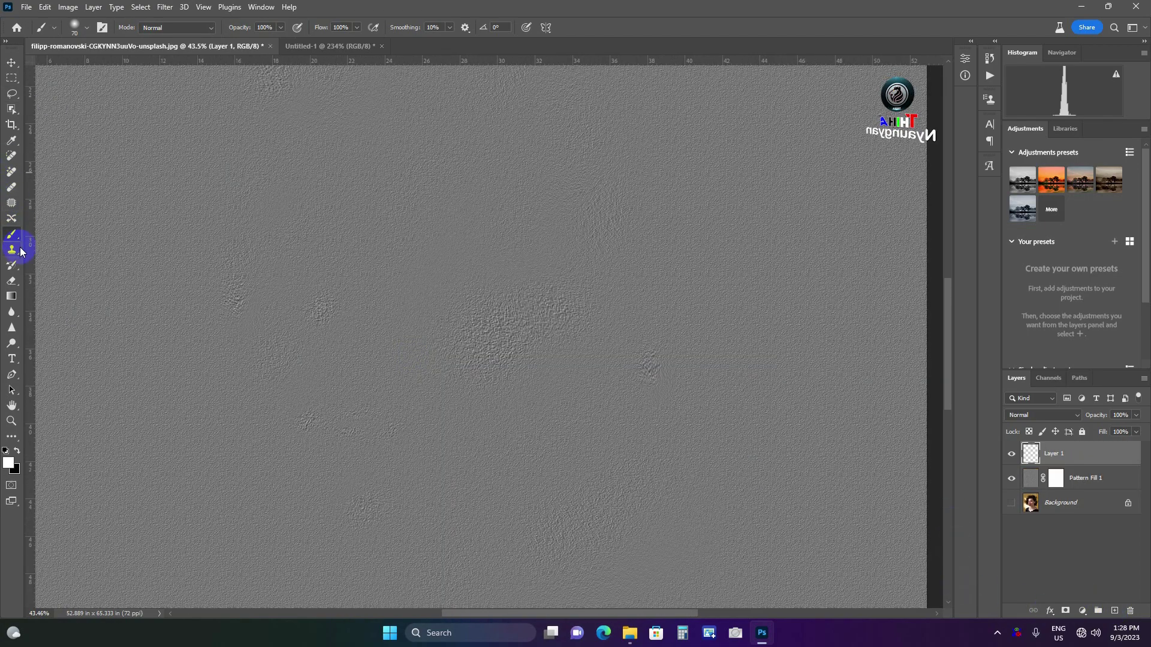
mouse_move(246, 317)
left_mouse_down()
mouse_move(219, 282)
mouse_move(257, 309)
left_mouse_up()
left_click_drag(315, 333, 373, 317)
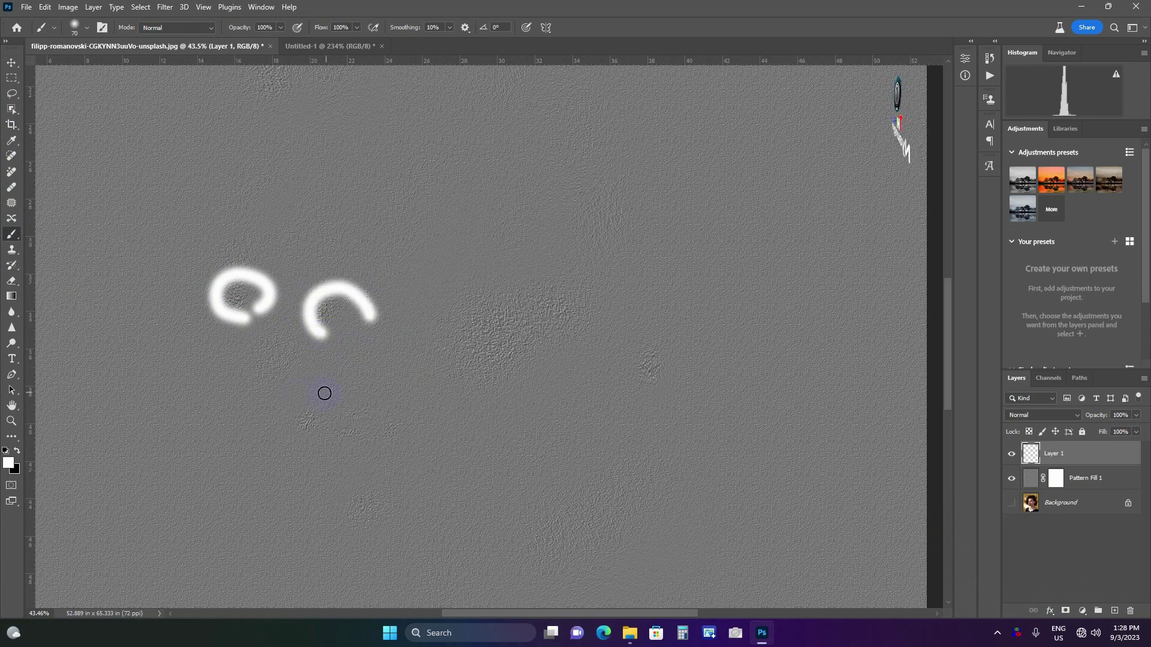
mouse_move(307, 358)
left_mouse_down()
mouse_move(271, 388)
mouse_move(363, 432)
left_mouse_up()
mouse_move(457, 391)
left_mouse_down()
mouse_move(560, 294)
mouse_move(561, 367)
left_mouse_up()
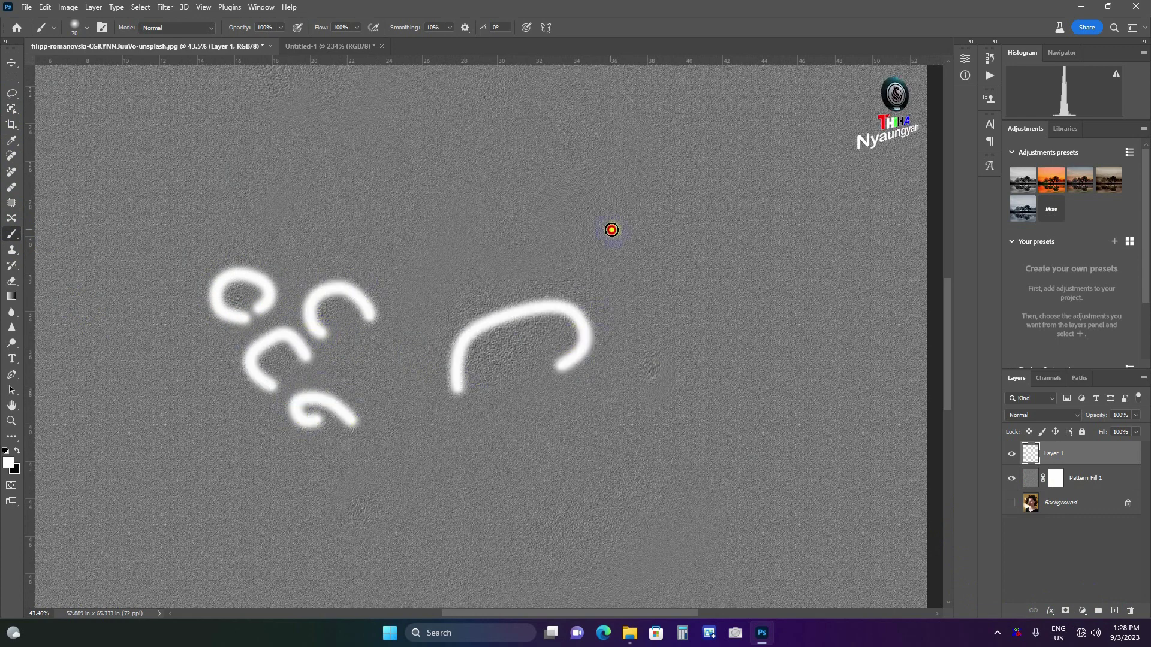
left_click_drag(611, 228, 639, 227)
left_click_drag(641, 406, 666, 402)
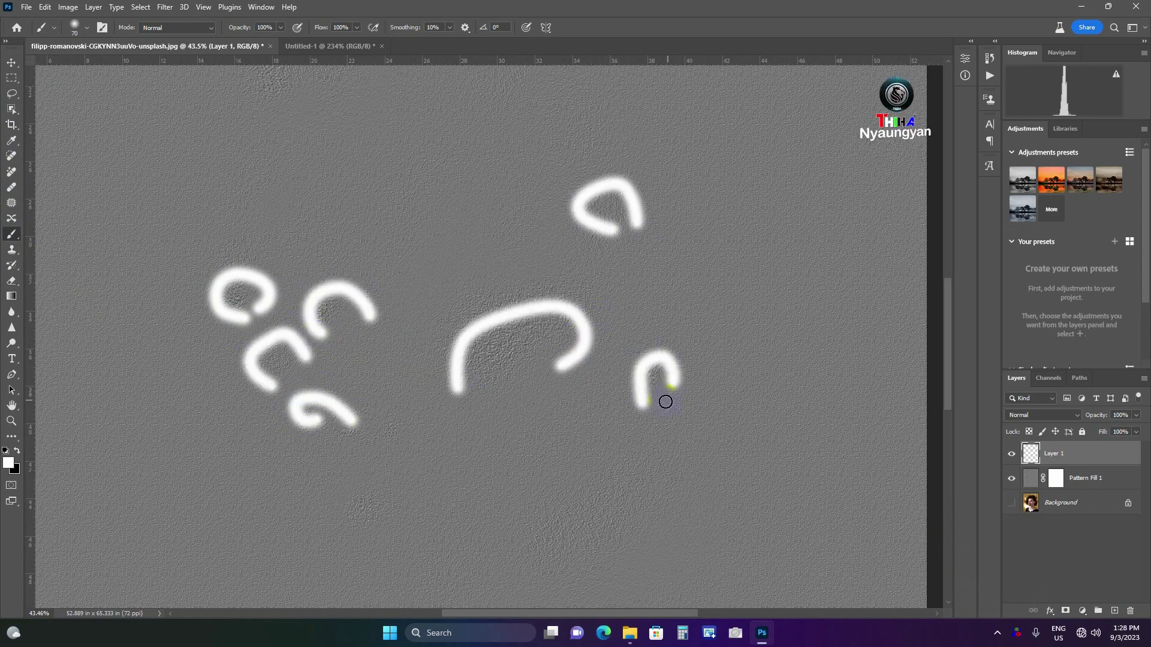
- Delete the scratch layer and show the Background photo again
left_click(1067, 453)
key("Delete")
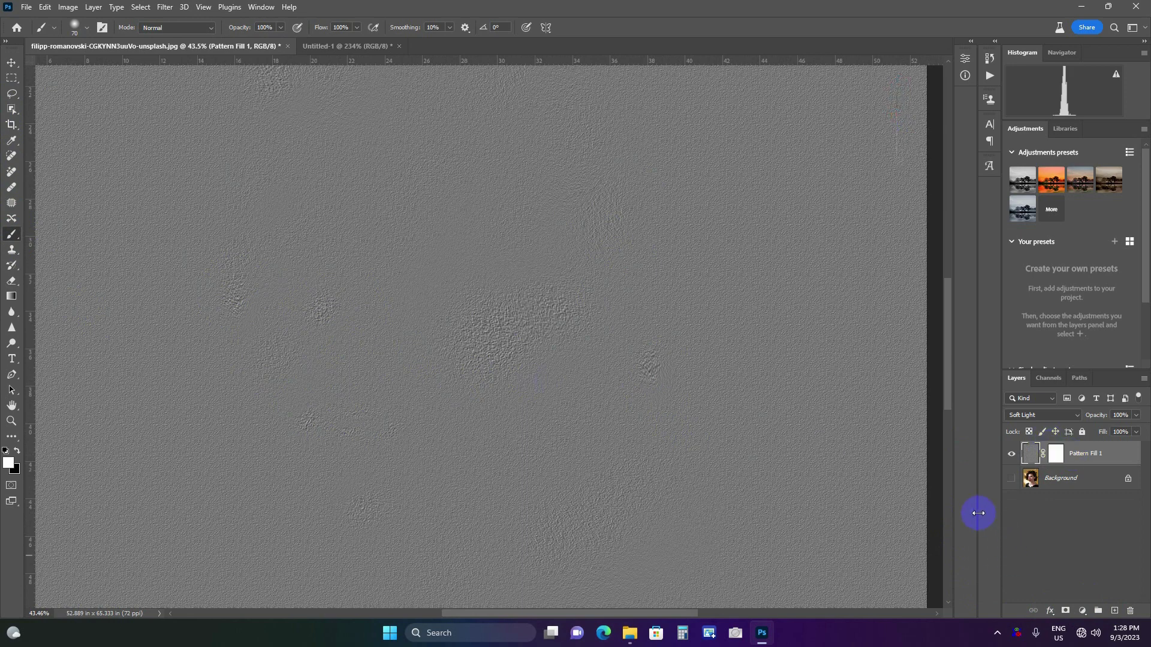
left_click(1012, 478)
- Zoom in on the cheek and select the Pattern Fill 1 layer mask
scroll(537, 450, "down", 3)
scroll(537, 450, "down", 1)
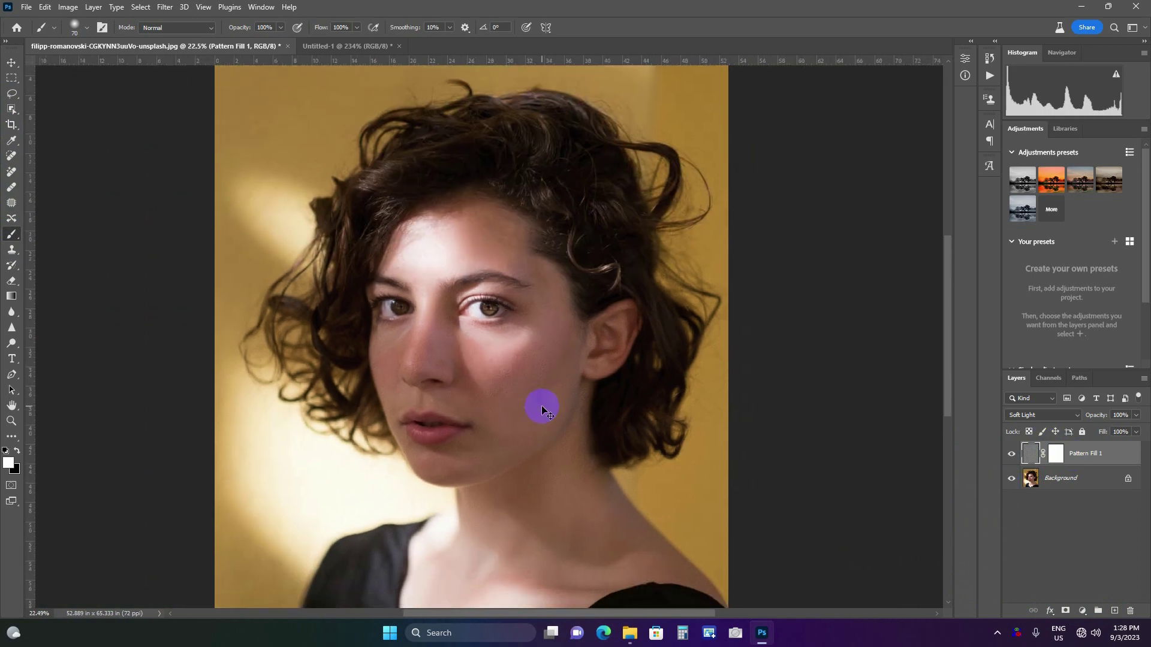
scroll(534, 411, "down", 1)
scroll(515, 378, "down", 1)
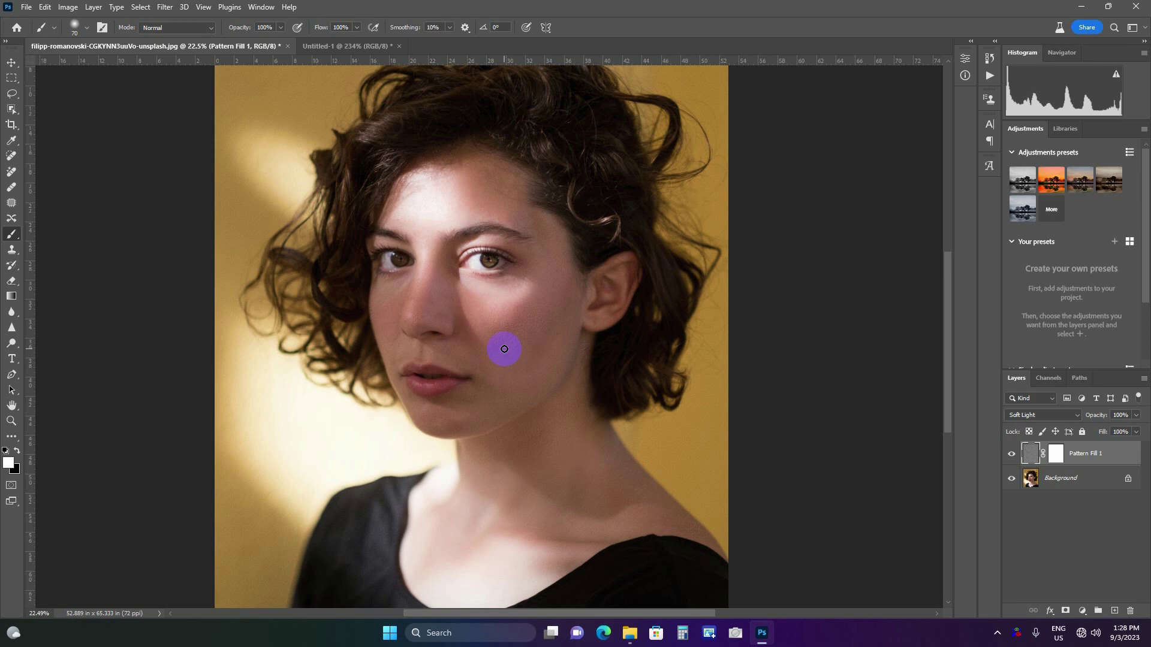
scroll(505, 349, "up", 3)
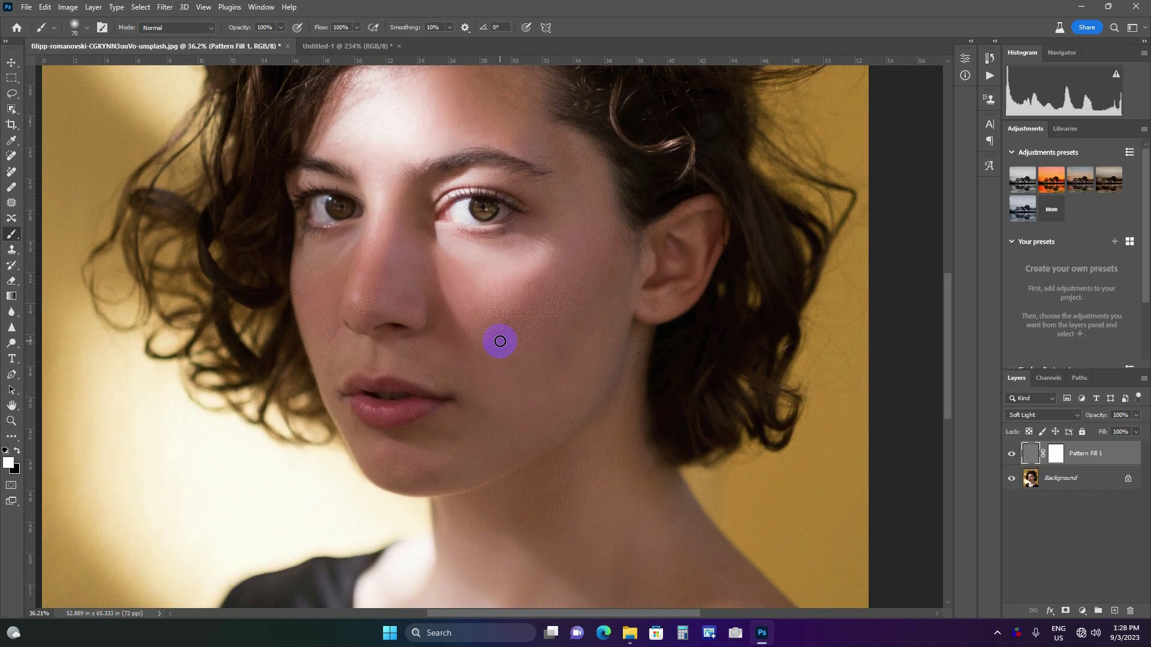
left_click(1056, 454)
- Set Pattern Fill 1's Underlying Layer Blend If to split ranges 14/36 and 203/254
right_click(1084, 460)
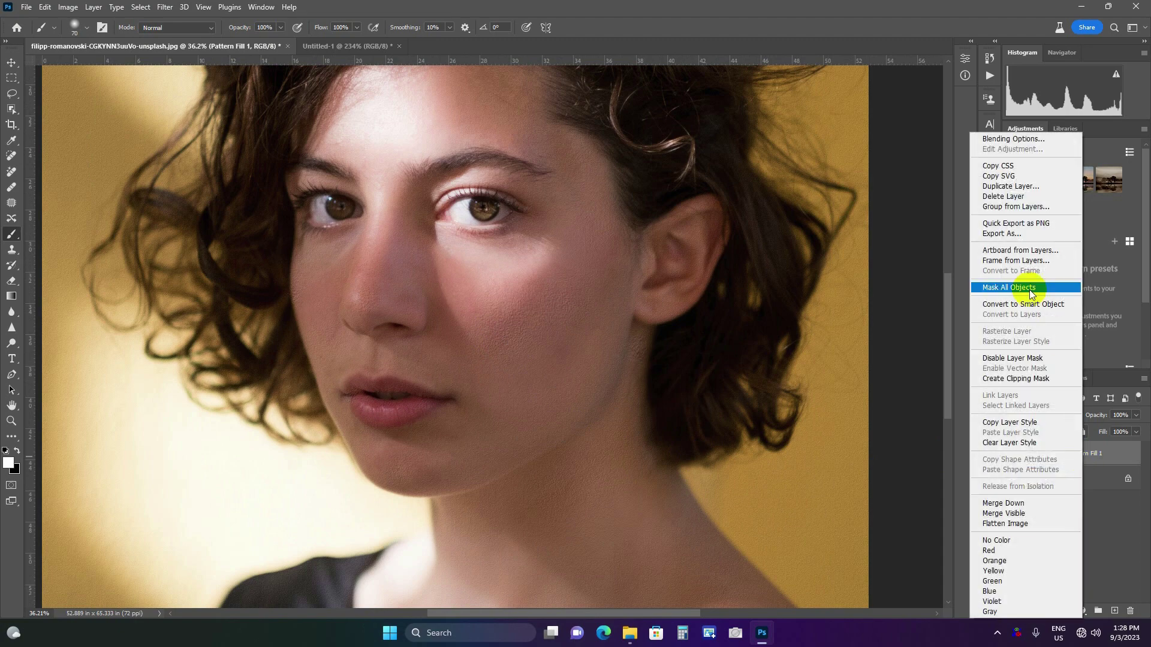
left_click(1011, 144)
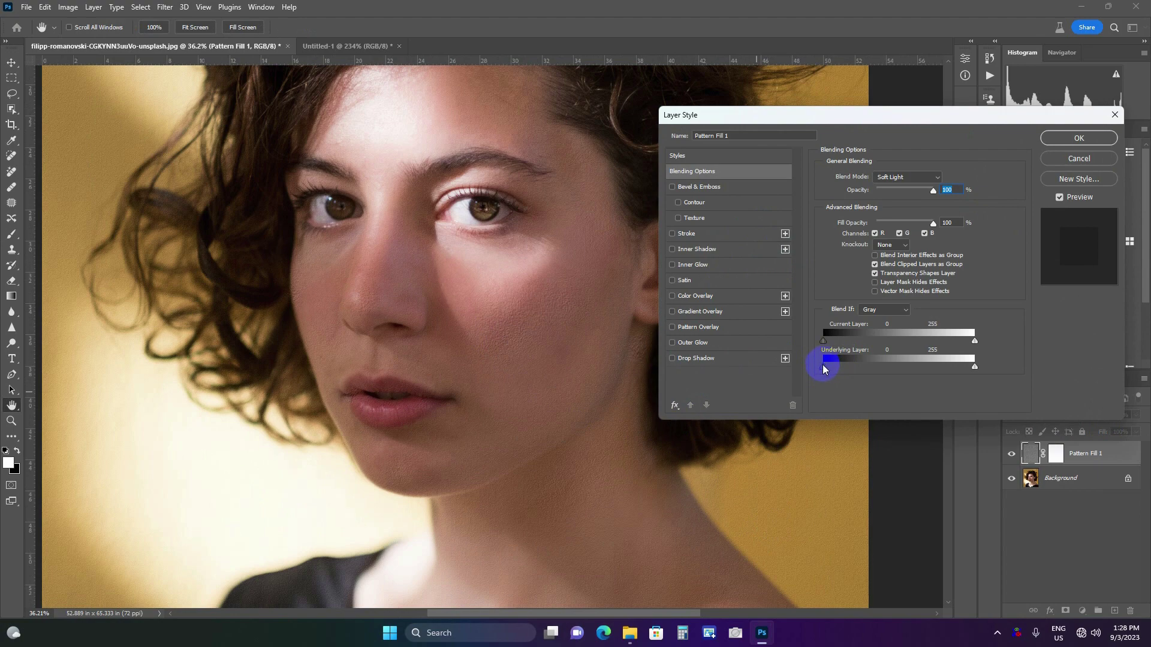
left_click_drag(823, 368, 844, 372)
key("alt")
mouse_move(966, 368)
left_mouse_down()
mouse_move(931, 372)
mouse_move(970, 372)
left_mouse_up()
left_click(1066, 139)
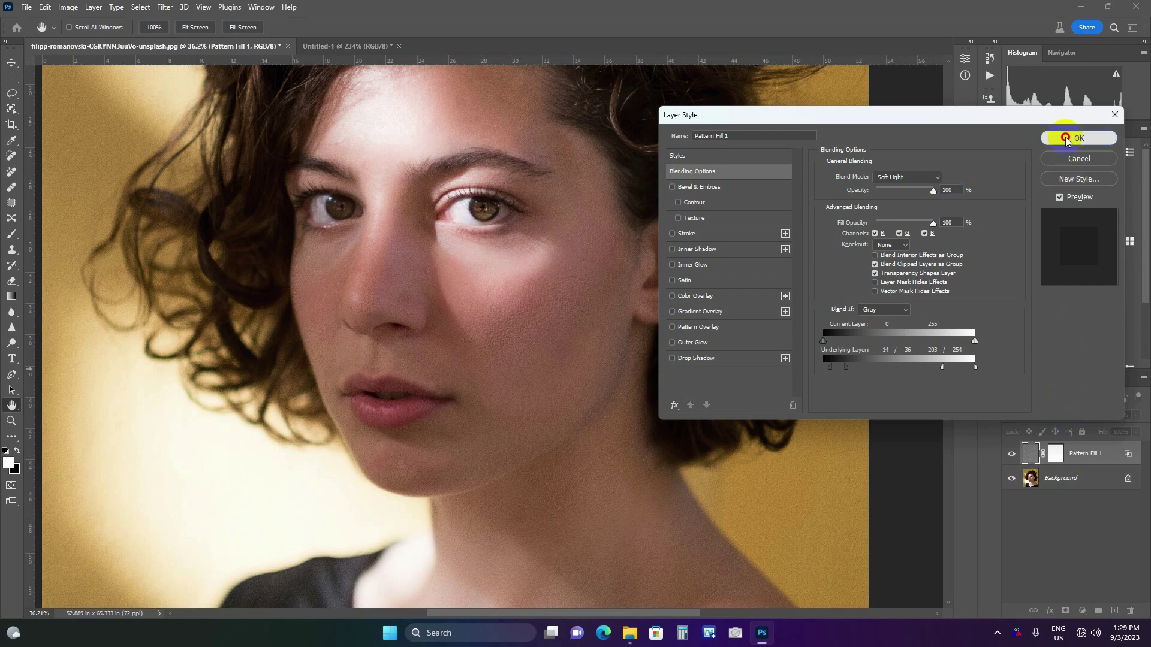
key("b")
key("ctrl+0")
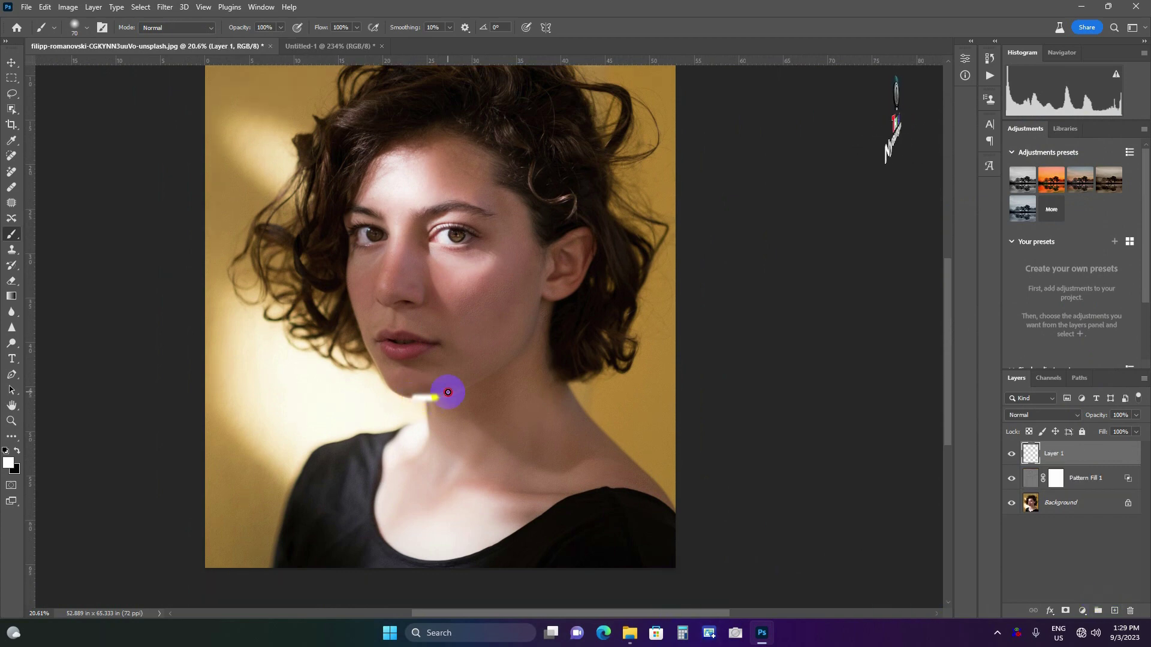
mouse_move(415, 404)
left_mouse_down()
mouse_move(554, 296)
mouse_move(584, 403)
mouse_move(660, 511)
mouse_move(395, 534)
mouse_move(418, 399)
left_mouse_up()
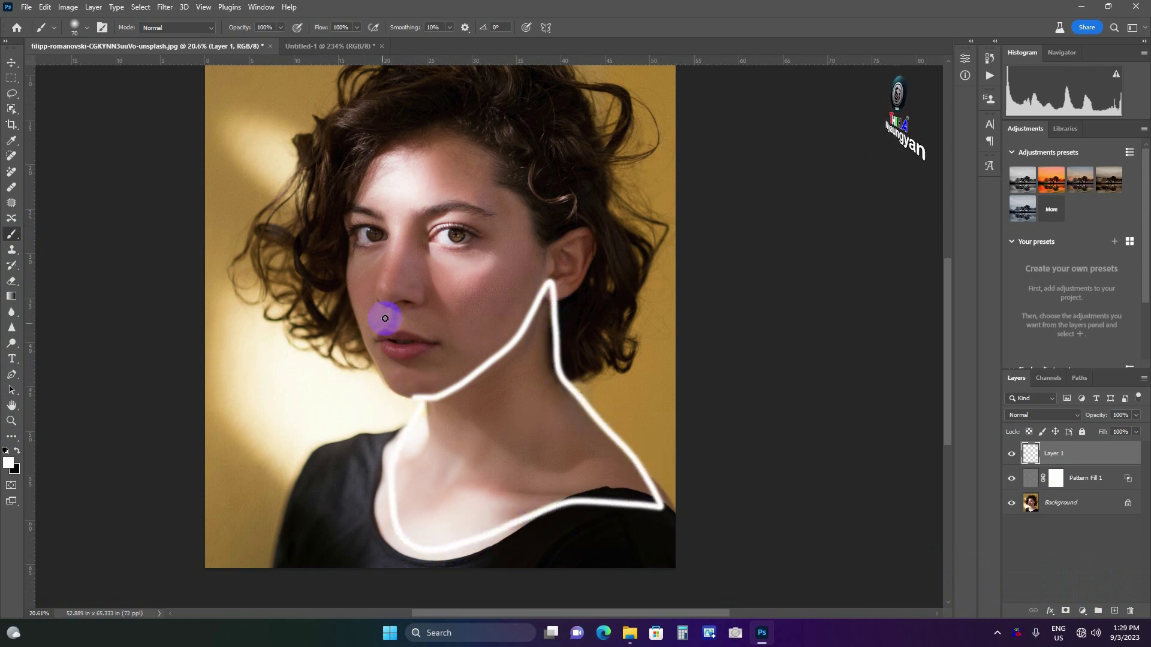
key("x")
mouse_move(406, 378)
left_mouse_down()
mouse_move(352, 280)
mouse_move(352, 203)
mouse_move(457, 174)
mouse_move(522, 244)
mouse_move(441, 388)
mouse_move(400, 376)
left_mouse_up()
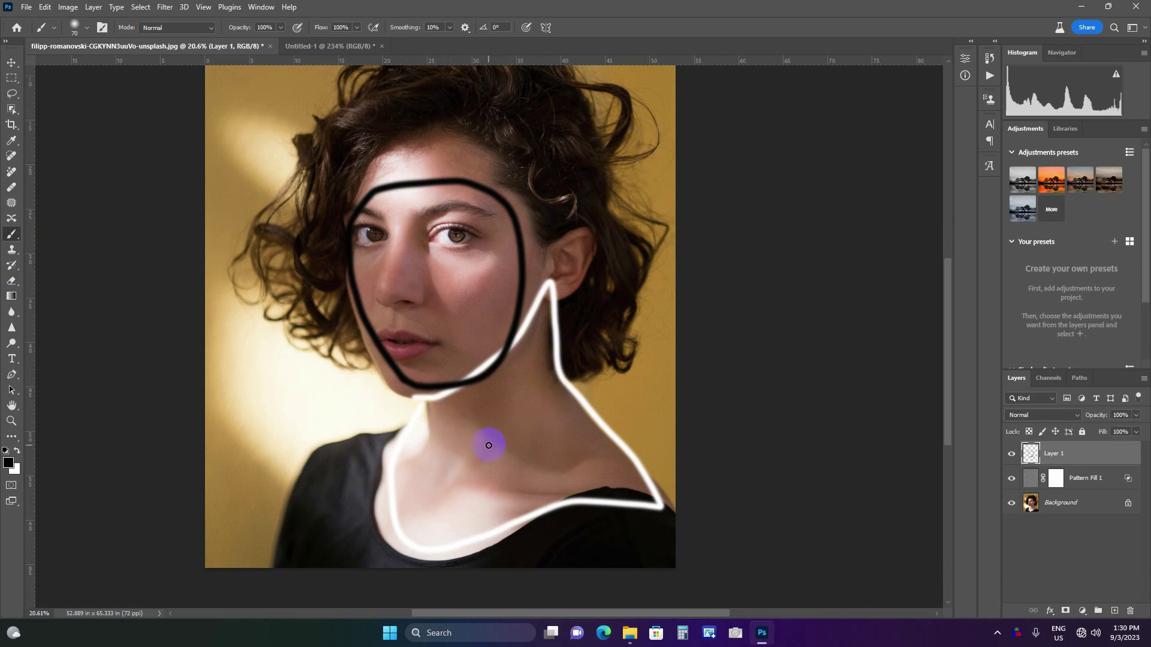
key("ctrl+z")
key("ctrl+z")
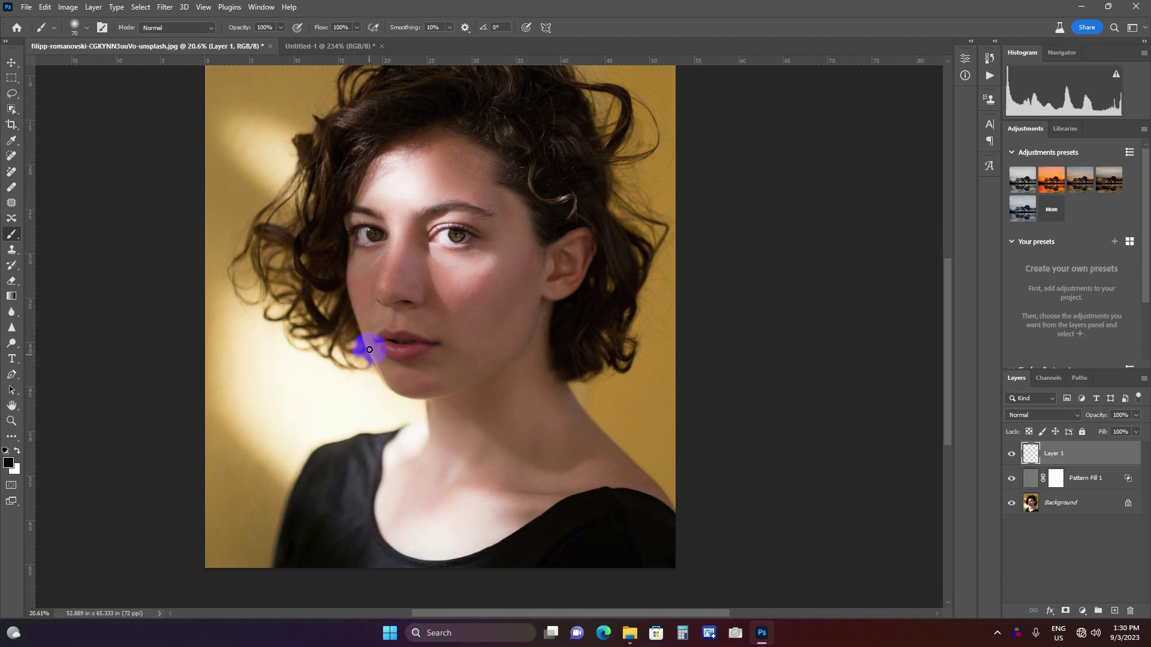
key("ctrl+z")
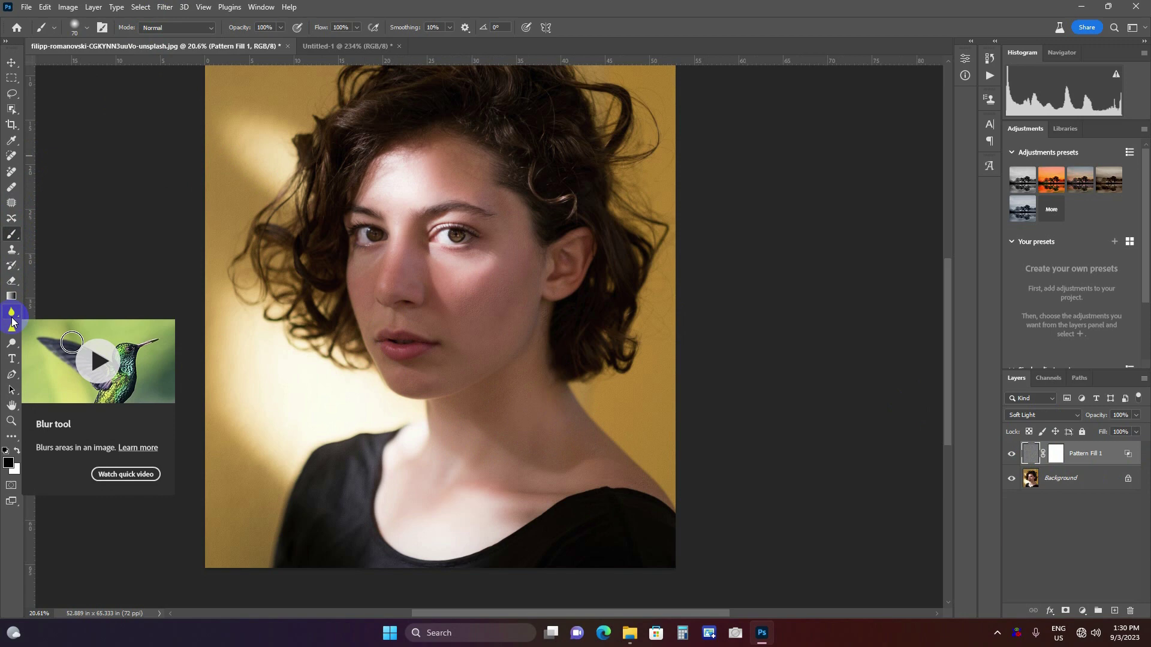
left_click(12, 316)
key("bracketright")
key("bracketright")
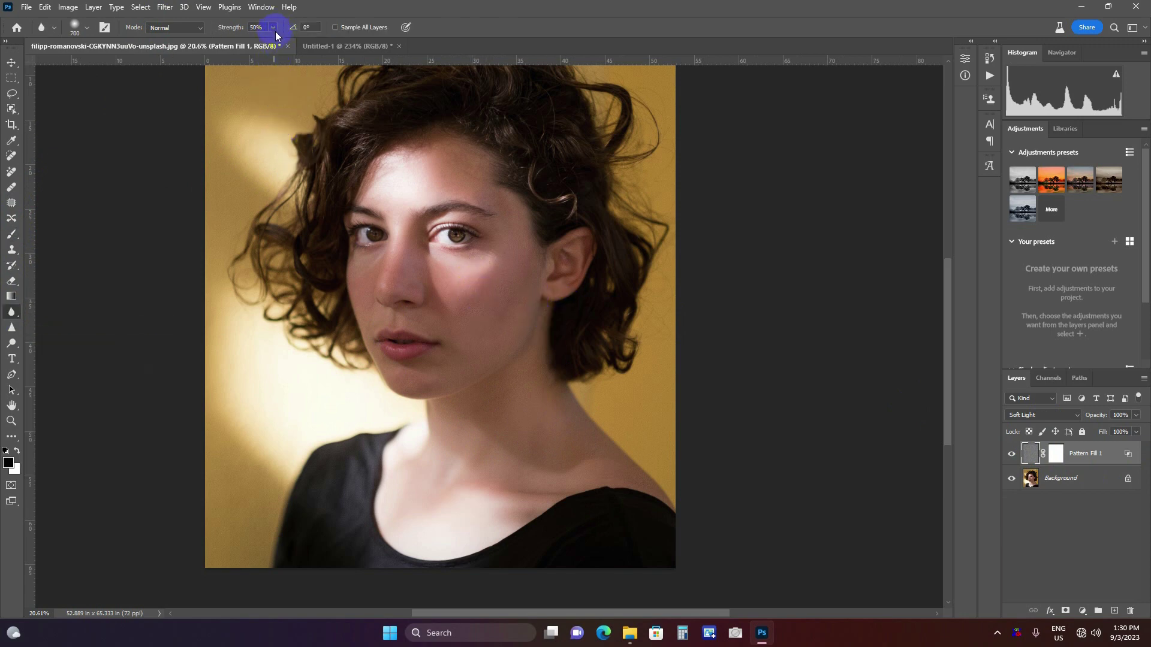
key("bracketright")
key("bracketright")
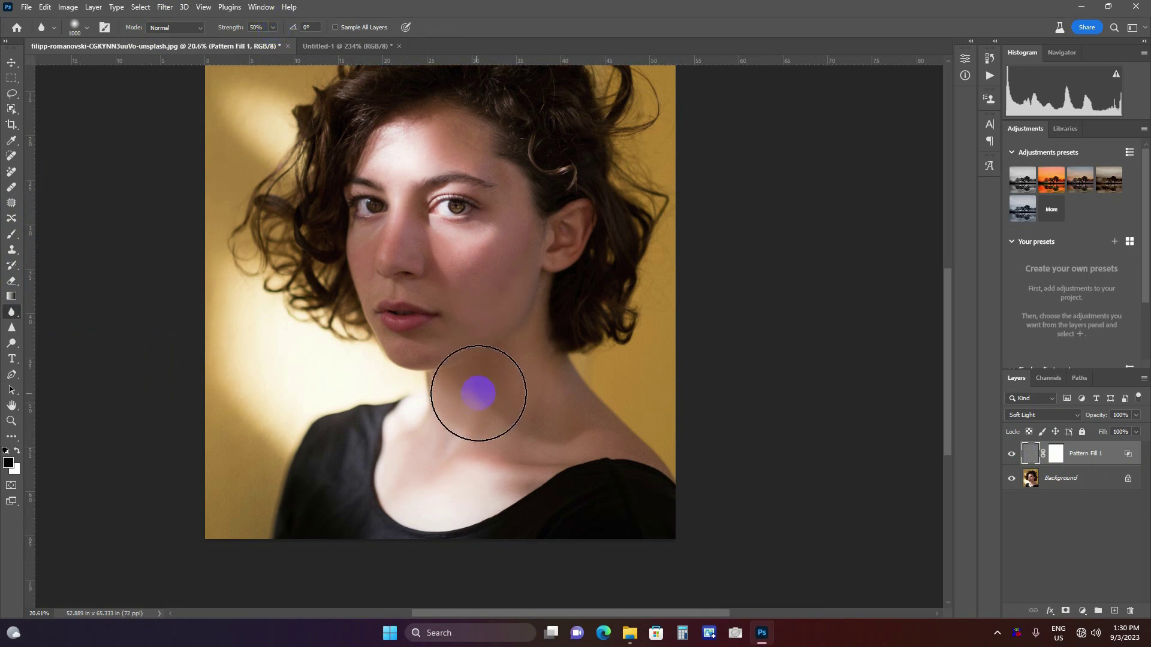
scroll(476, 390, "down", 1)
key("bracketleft")
key("bracketleft")
key("bracketleft")
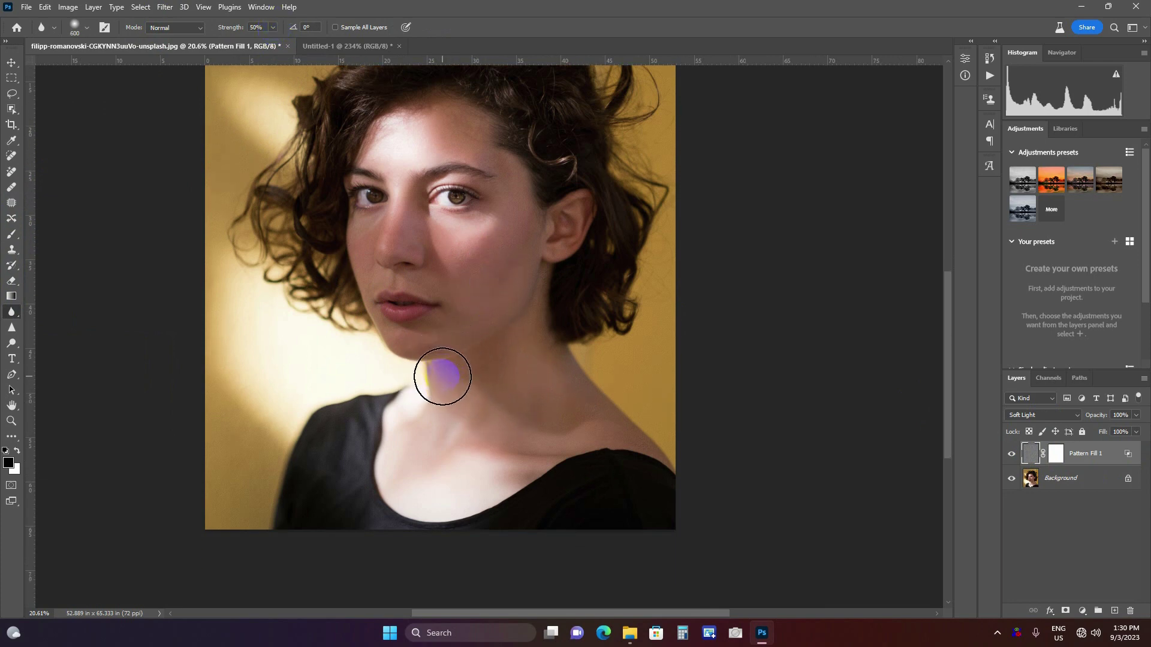
key("bracketright")
key("bracketright")
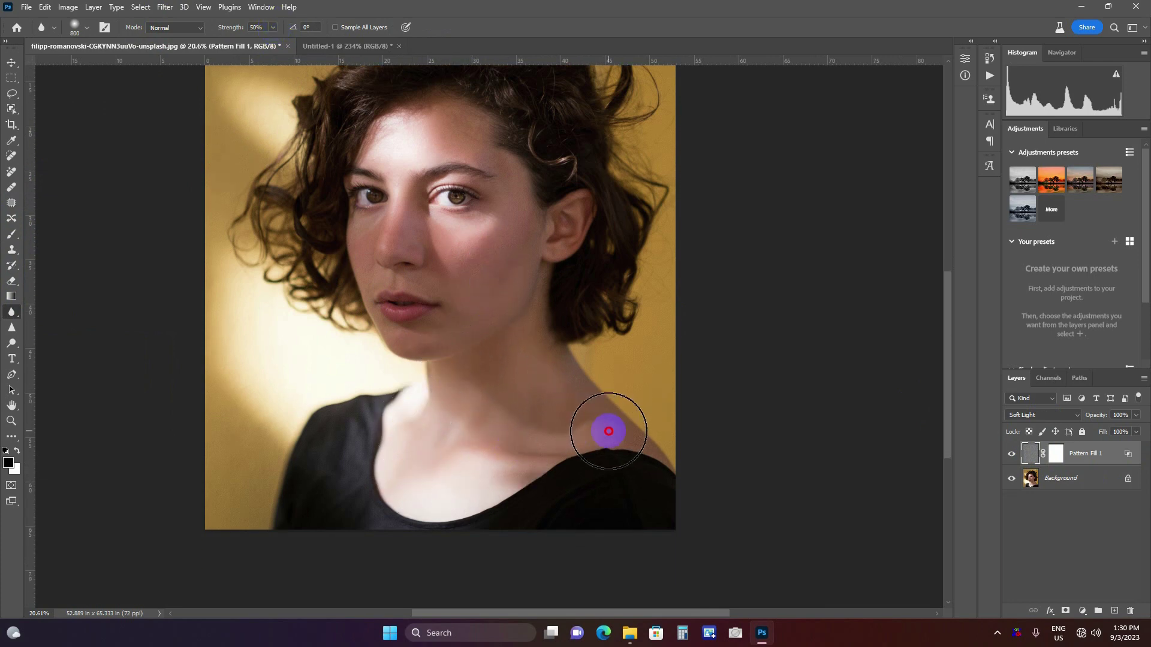
key("bracketleft")
key("bracketleft")
key("bracketleft")
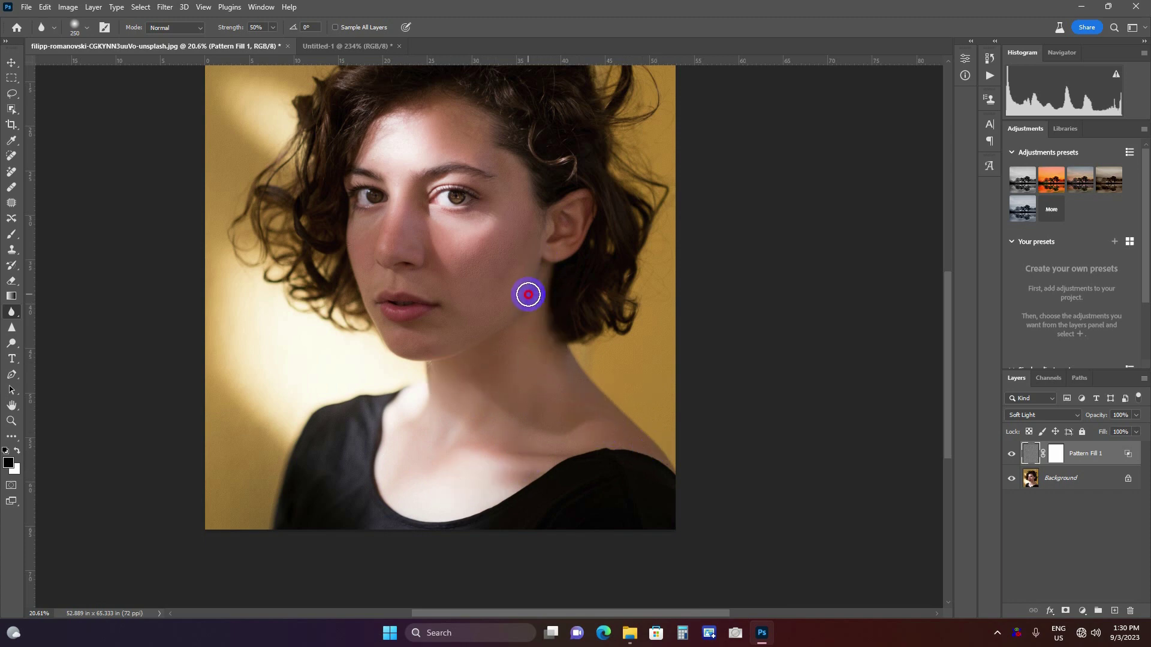
key("bracketleft")
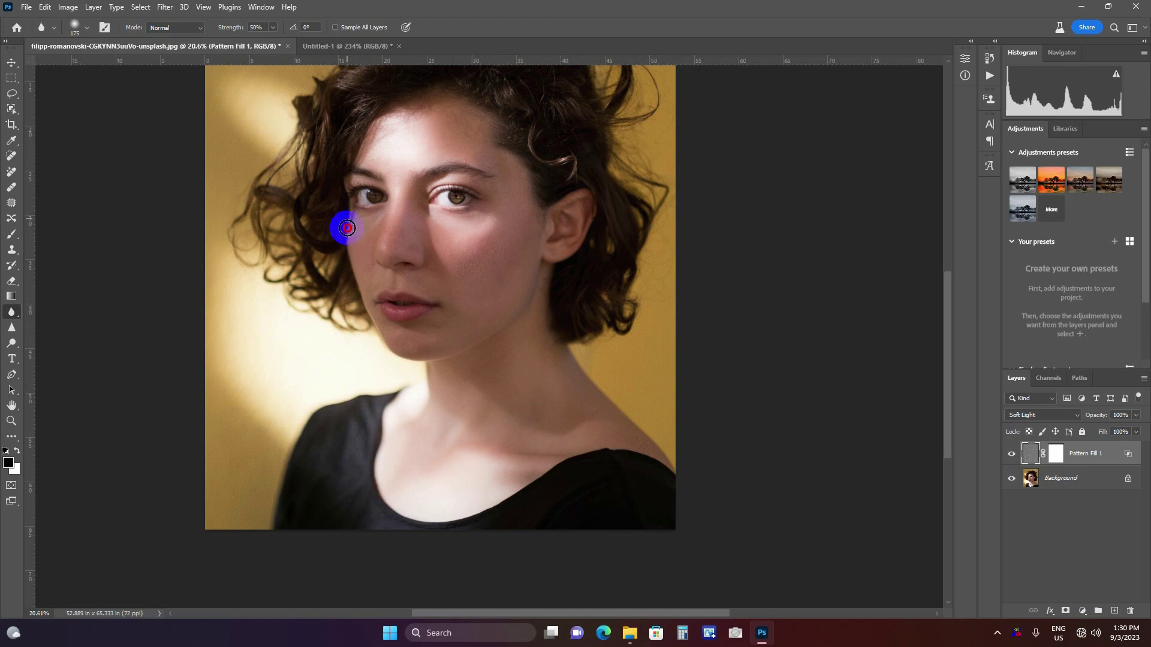
key("bracketright")
key("bracketright")
scroll(473, 420, "down", 1)
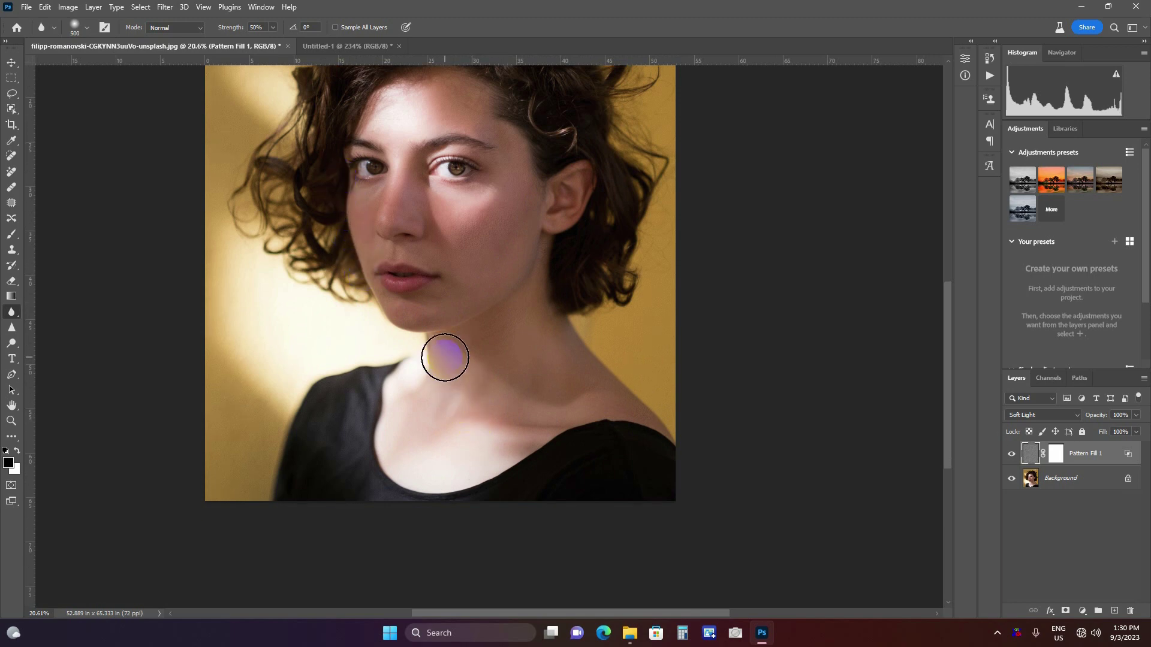
key("bracketright")
left_click_drag(445, 358, 560, 398)
key("bracketright")
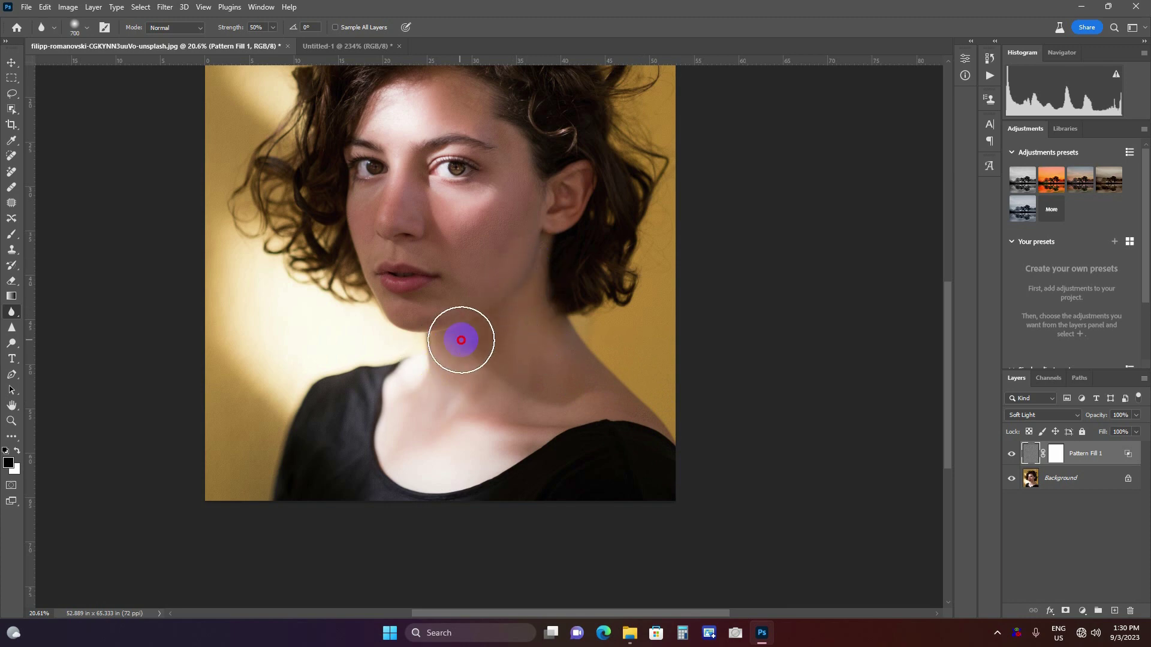
mouse_move(461, 340)
left_mouse_down()
mouse_move(510, 401)
mouse_move(546, 354)
left_mouse_up()
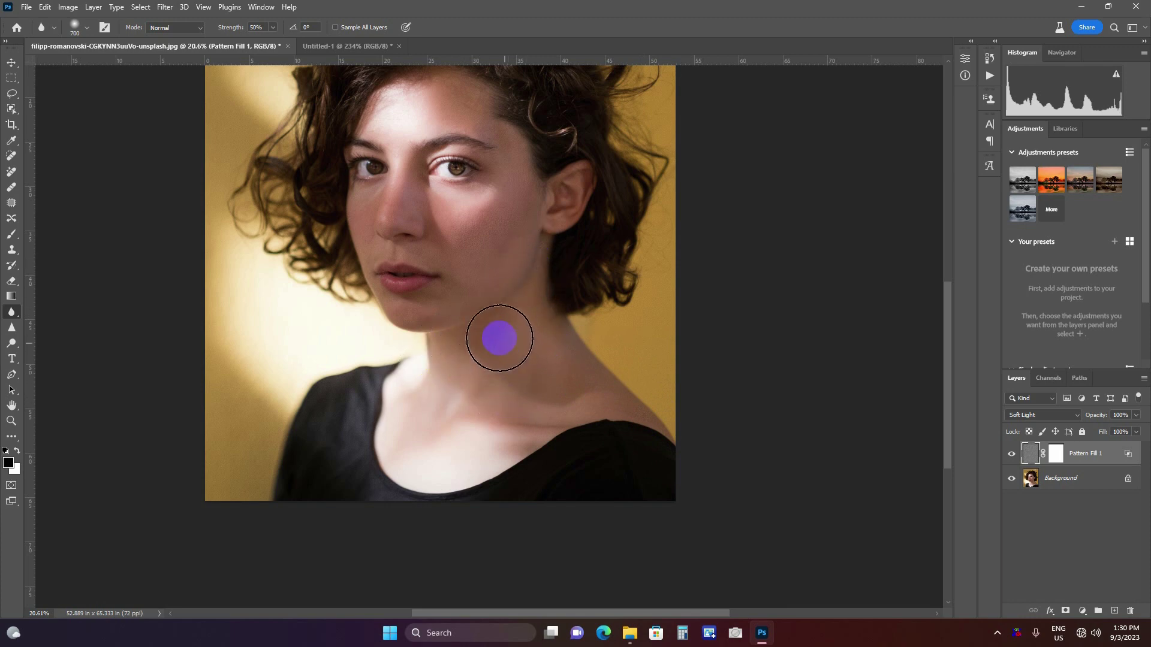
scroll(545, 354, "down", 3)
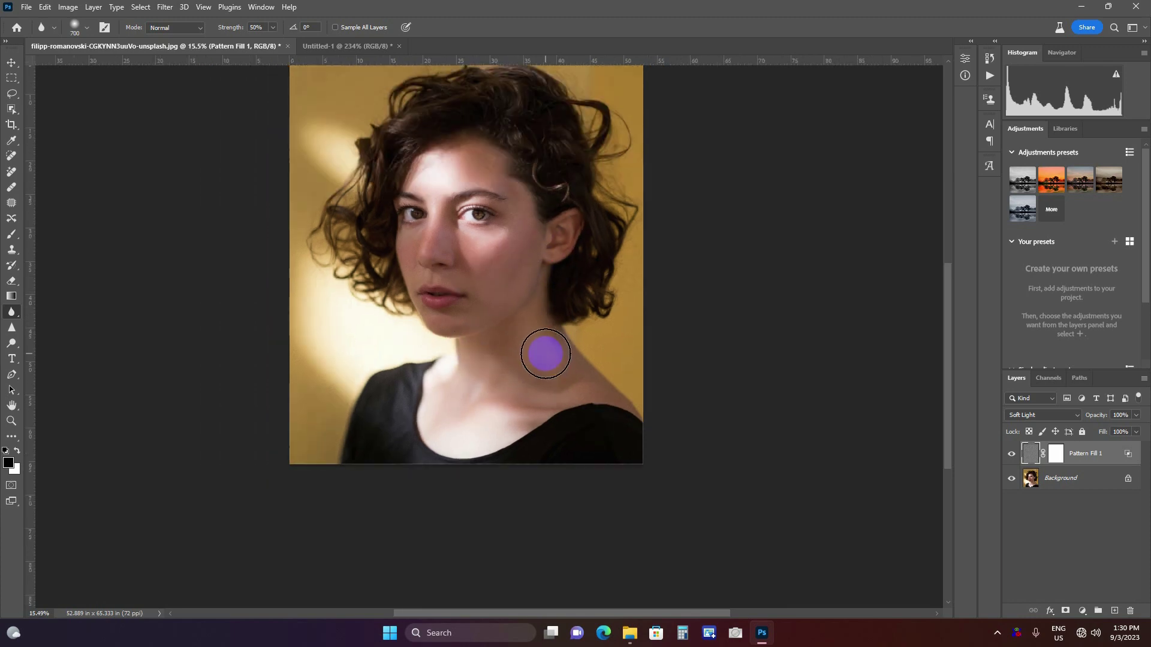
scroll(547, 357, "up", 3)
scroll(546, 357, "up", 1)
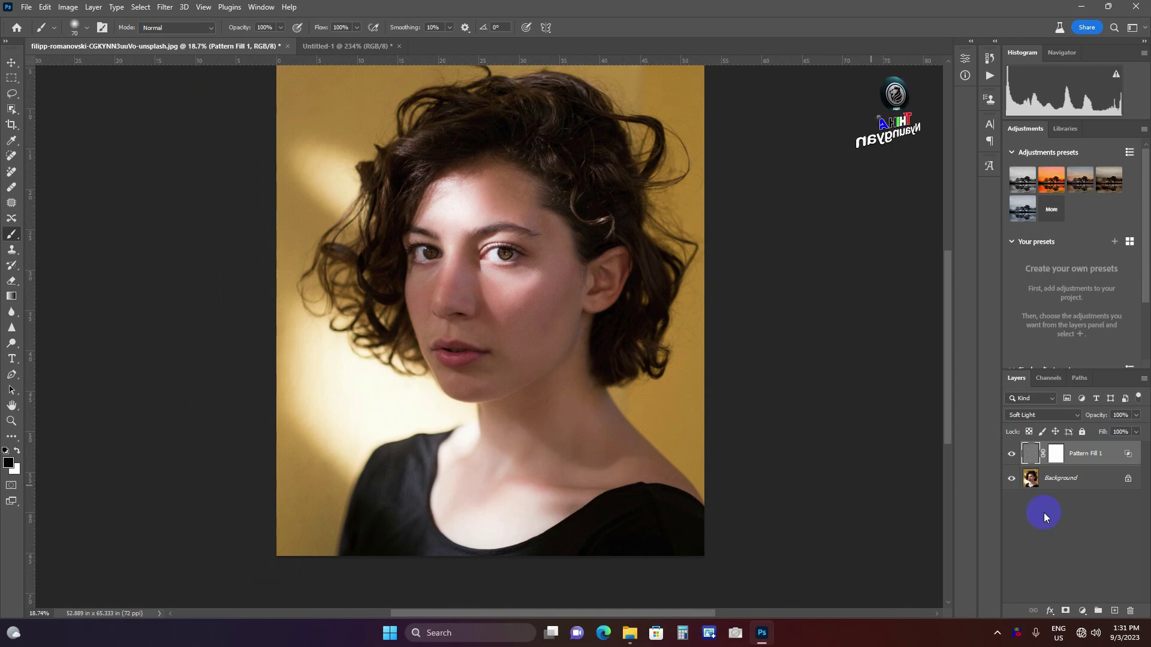
left_click(1114, 610)
key("x")
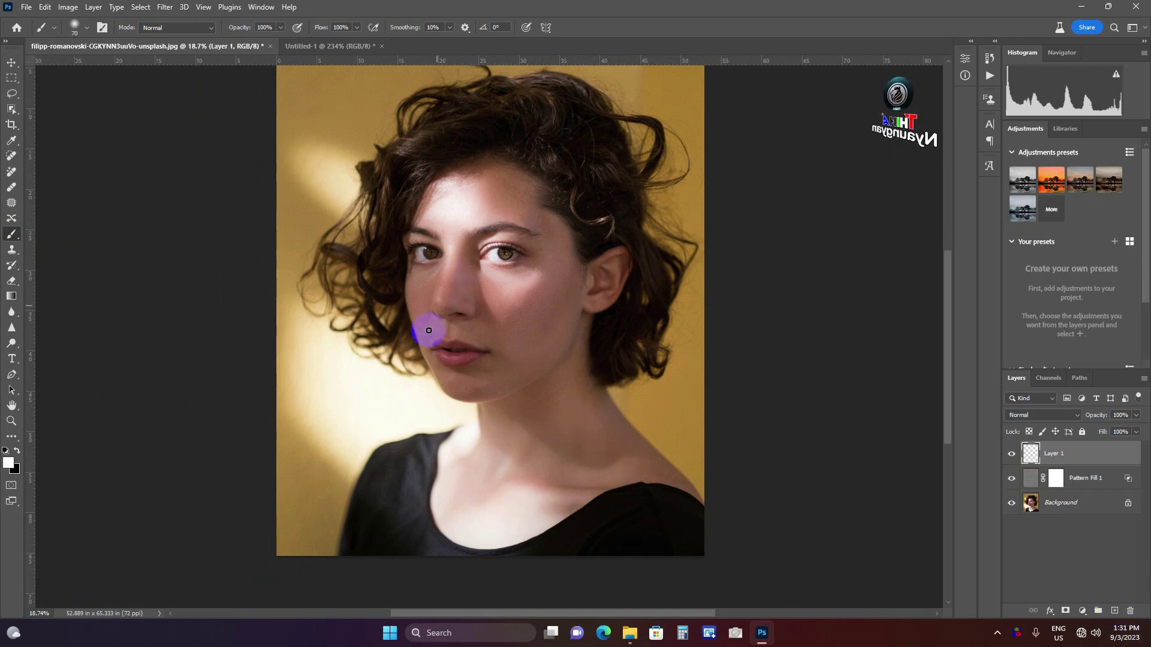
mouse_move(427, 354)
left_mouse_down()
mouse_move(417, 188)
mouse_move(523, 155)
mouse_move(599, 260)
mouse_move(619, 270)
mouse_move(594, 348)
mouse_move(655, 455)
mouse_move(650, 486)
mouse_move(509, 537)
mouse_move(447, 477)
mouse_move(479, 411)
mouse_move(419, 336)
left_mouse_up()
key("x")
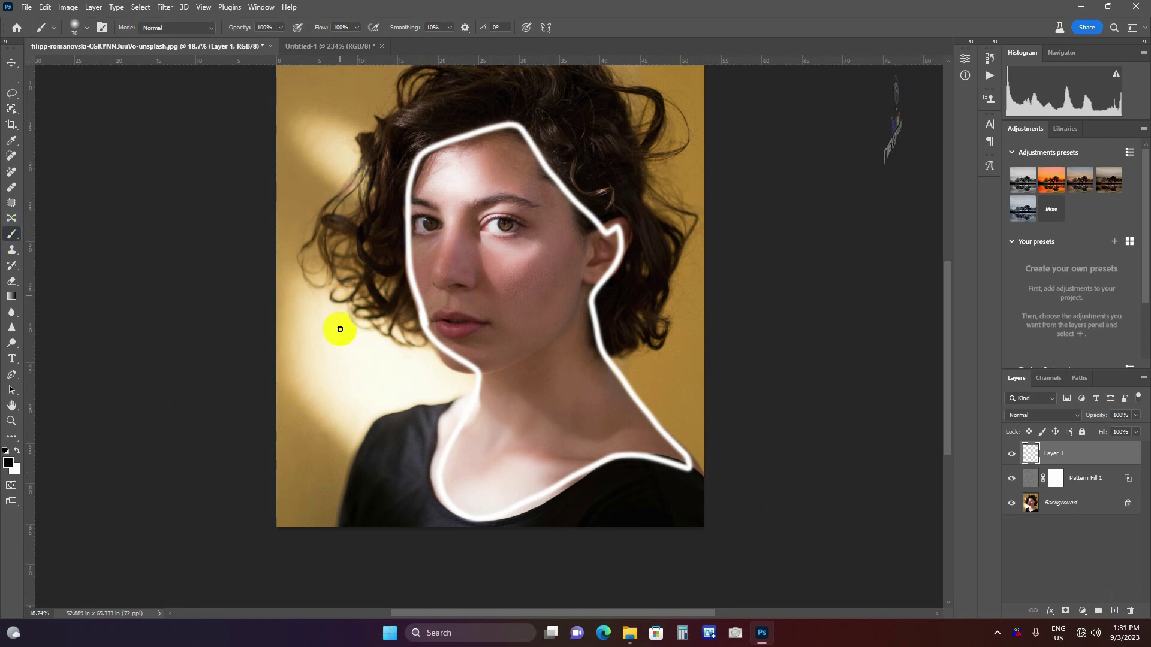
left_click_drag(347, 365, 305, 385)
left_click_drag(367, 423, 323, 462)
left_click_drag(338, 503, 315, 515)
left_click_drag(341, 112, 330, 131)
scroll(390, 143, "up", 2)
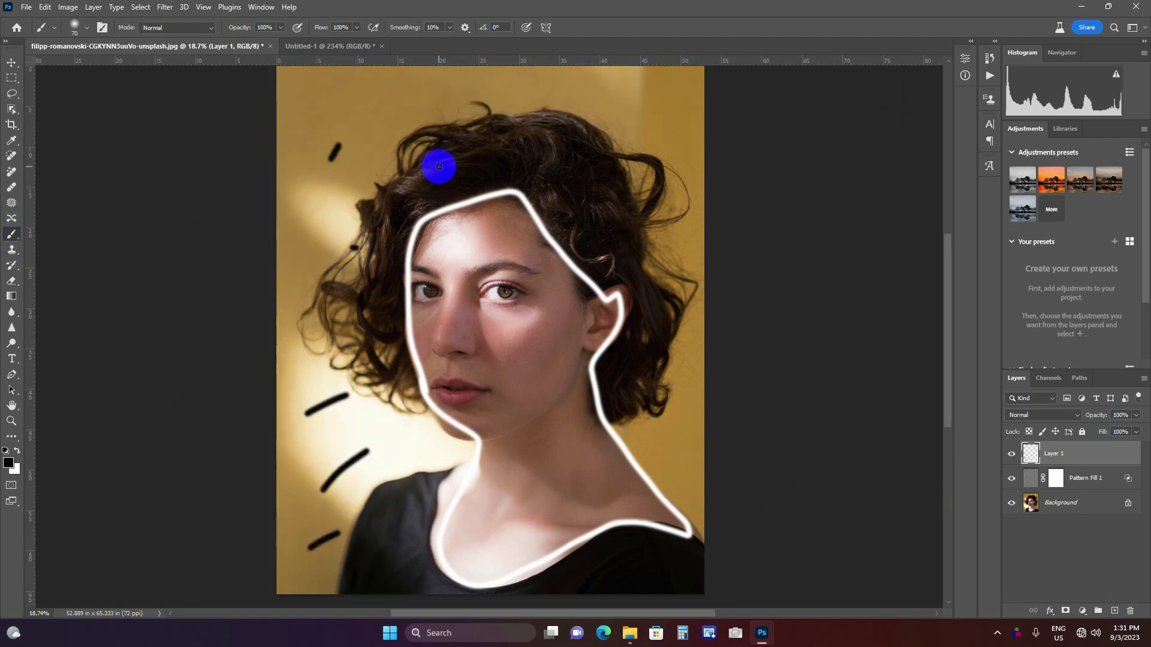
left_click_drag(463, 157, 455, 174)
left_click_drag(629, 197, 696, 203)
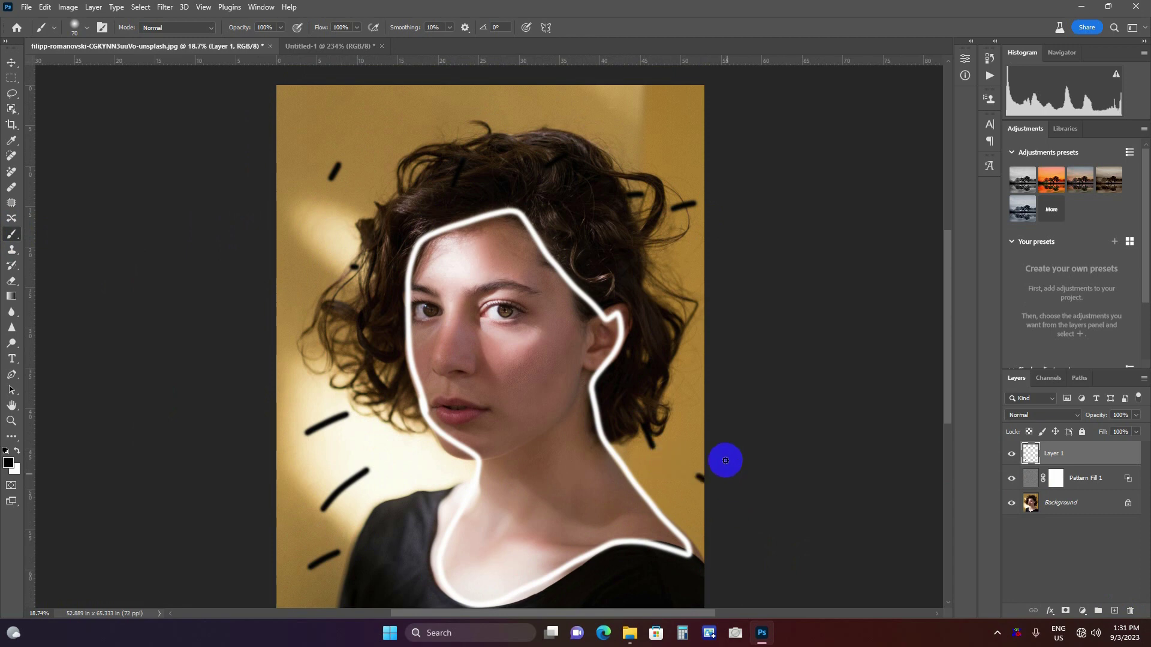
scroll(727, 462, "down", 3)
left_click_drag(426, 535, 413, 534)
left_click_drag(418, 460, 386, 463)
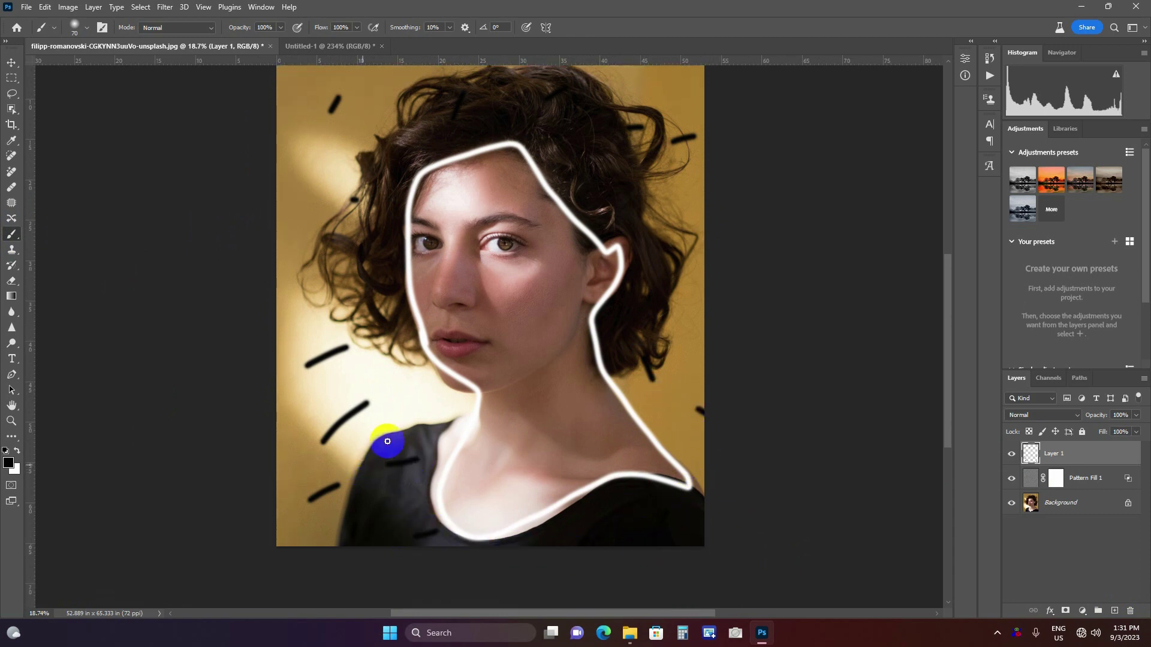
left_click_drag(409, 404, 399, 405)
left_click_drag(394, 358, 358, 356)
left_click_drag(335, 268, 319, 271)
left_click_drag(353, 197, 360, 180)
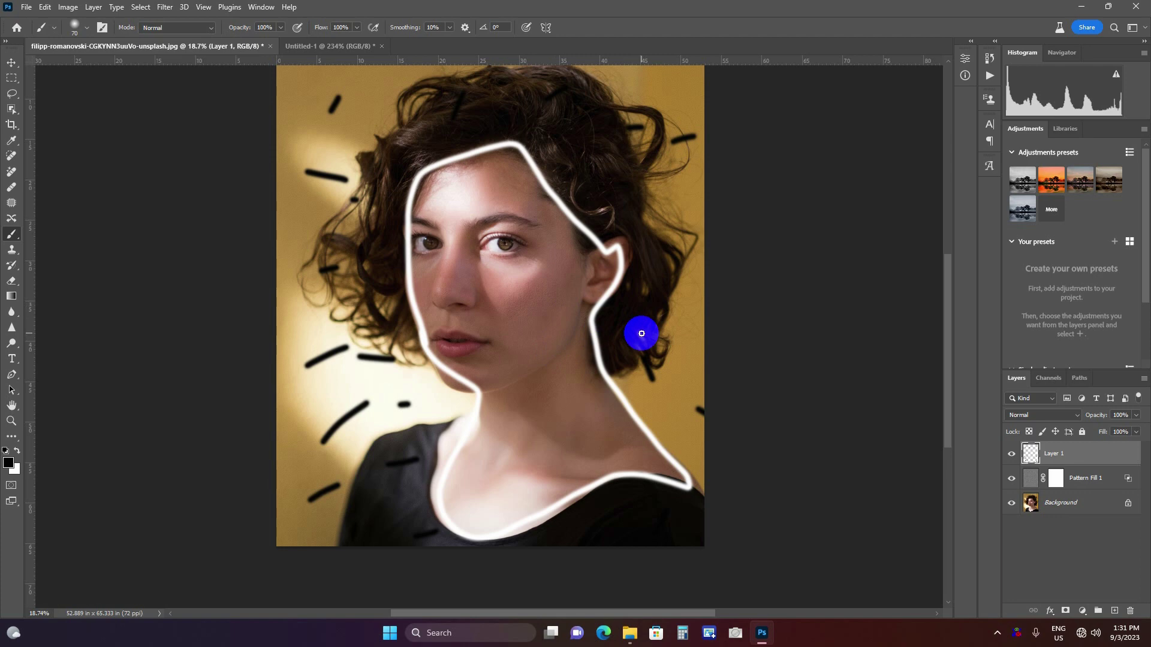
key("Delete")
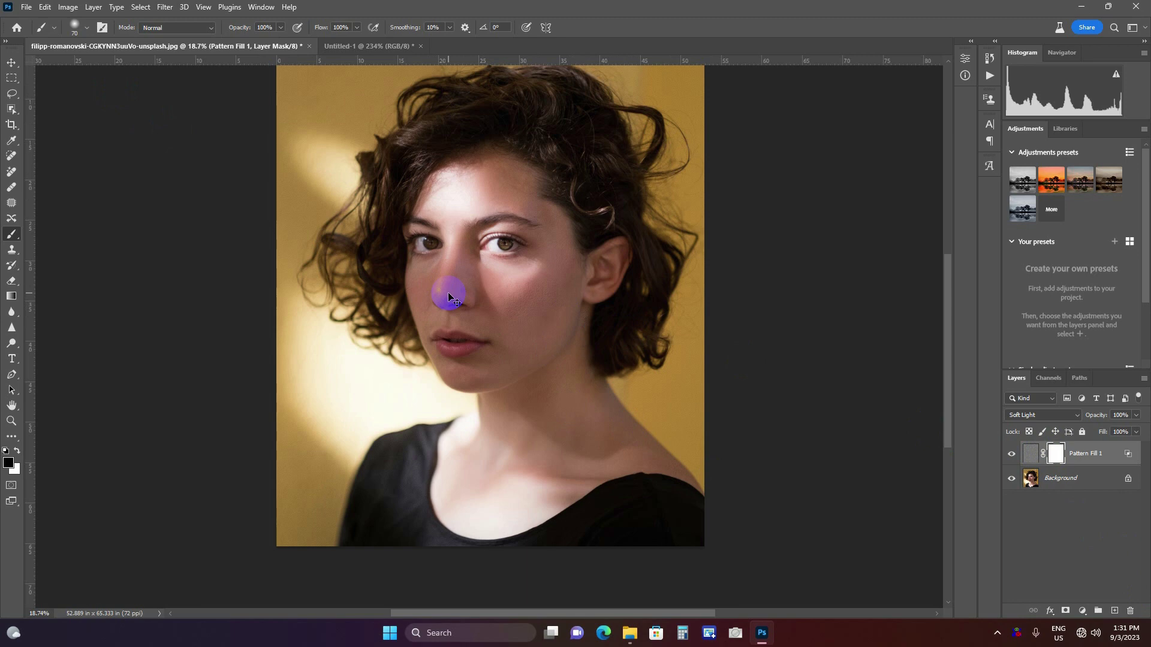
- Invert the Pattern Fill 1 mask to black with Image > Adjustments > Invert
left_click(67, 7)
mouse_move(87, 39)
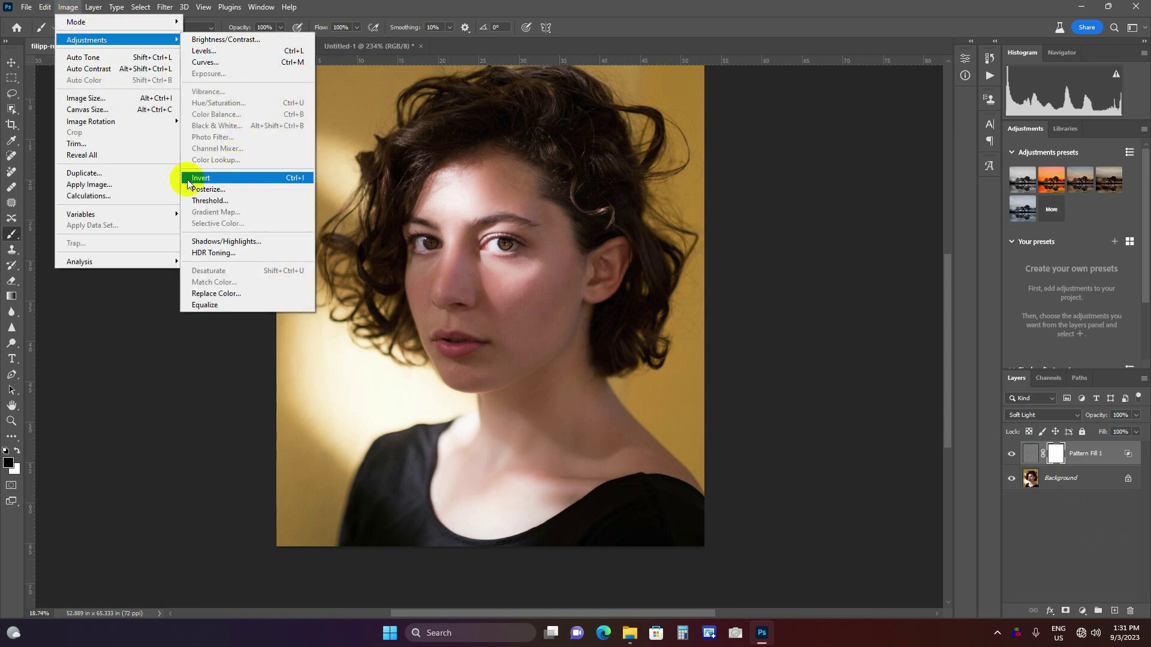
left_click(290, 179)
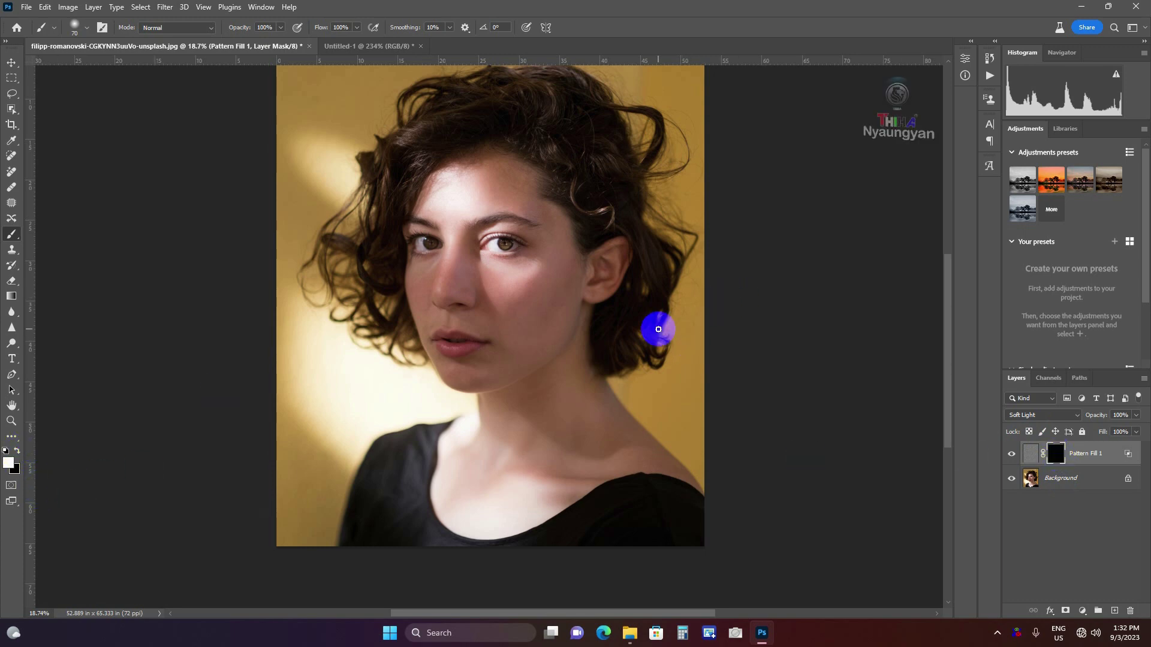
- Paint white into the mask to reveal the texture on the nose and forehead
key("bracketright")
key("bracketright")
key("bracketright")
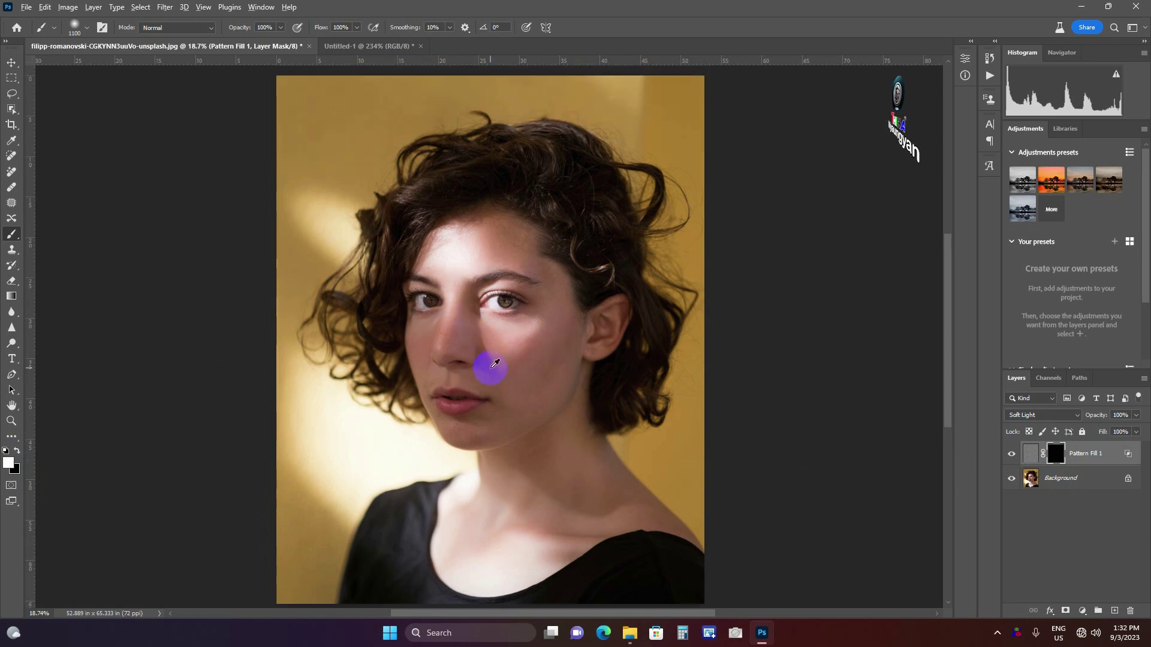
scroll(488, 367, "up", 3)
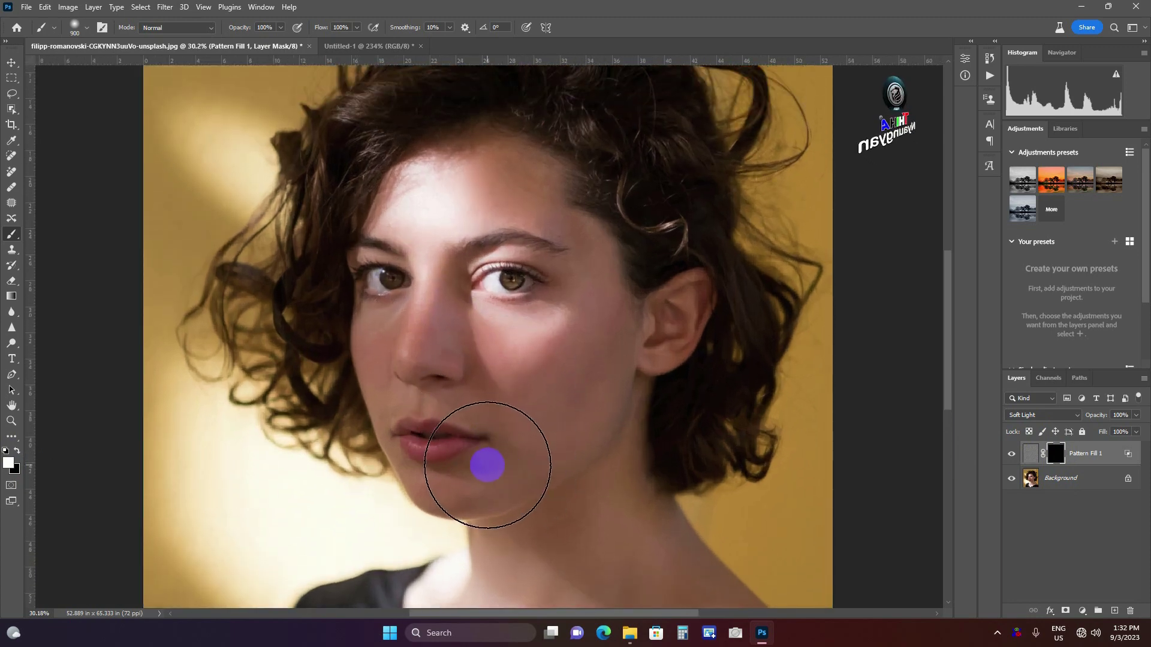
key("bracketleft")
key("bracketleft")
key("bracketleft")
left_click(423, 324)
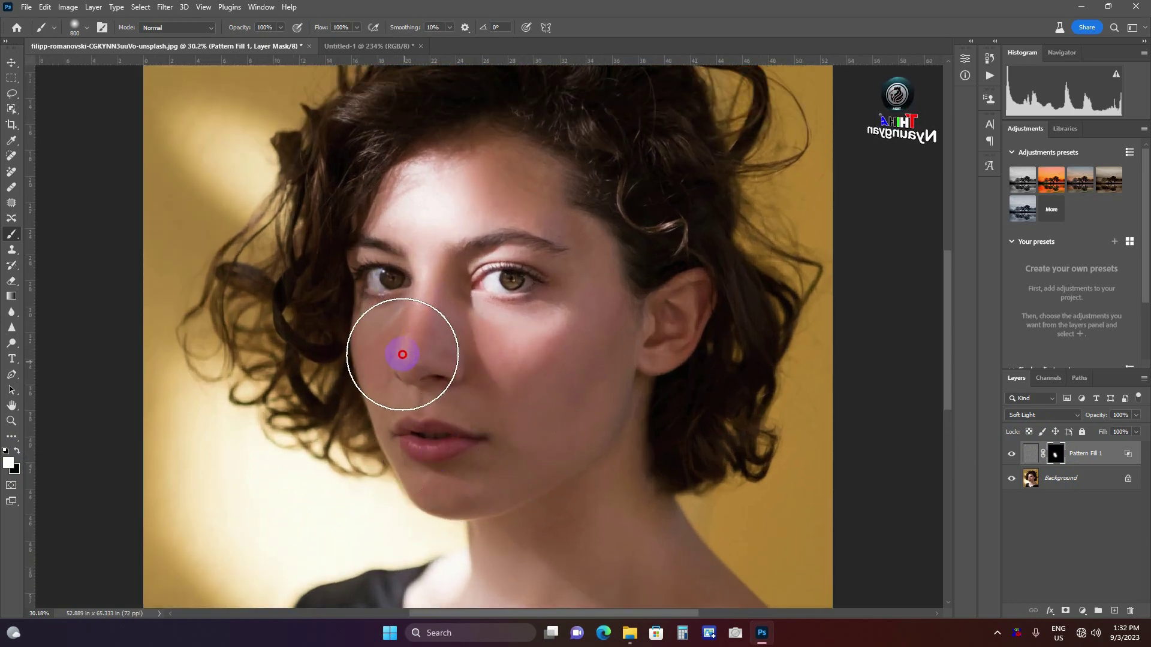
key("bracketleft")
key("bracketleft")
key("bracketleft")
left_click(408, 209)
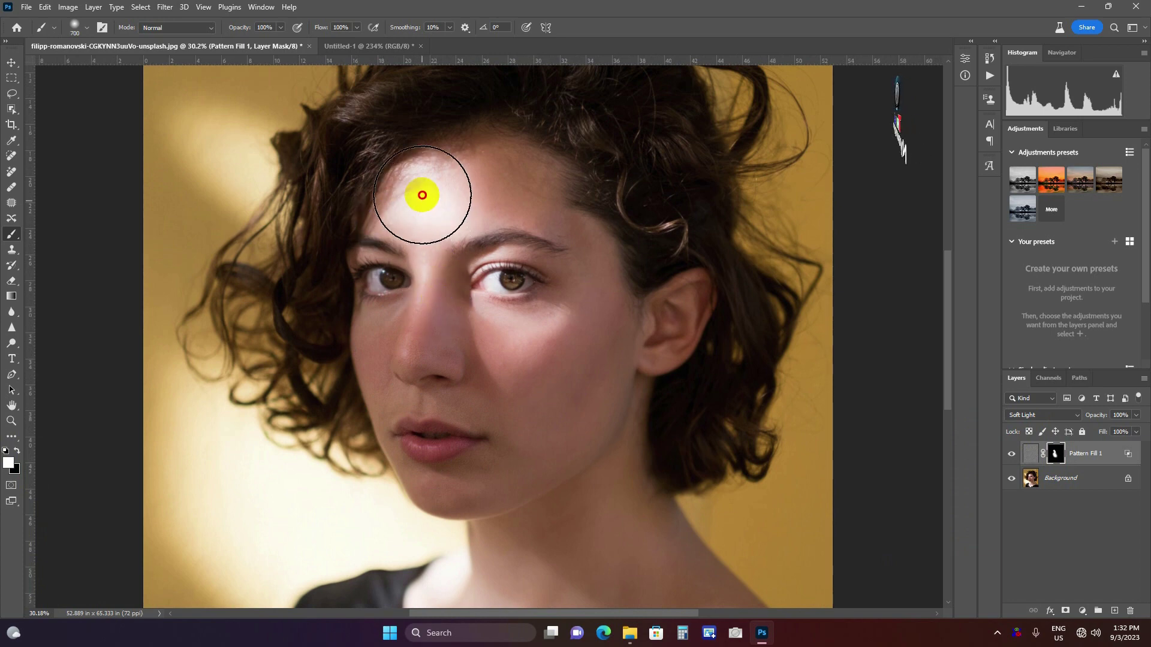
- Resize the brush, move down to the neck, and paint the texture onto the shoulder
key("bracketright")
scroll(527, 367, "up", 2)
scroll(546, 413, "up", 1)
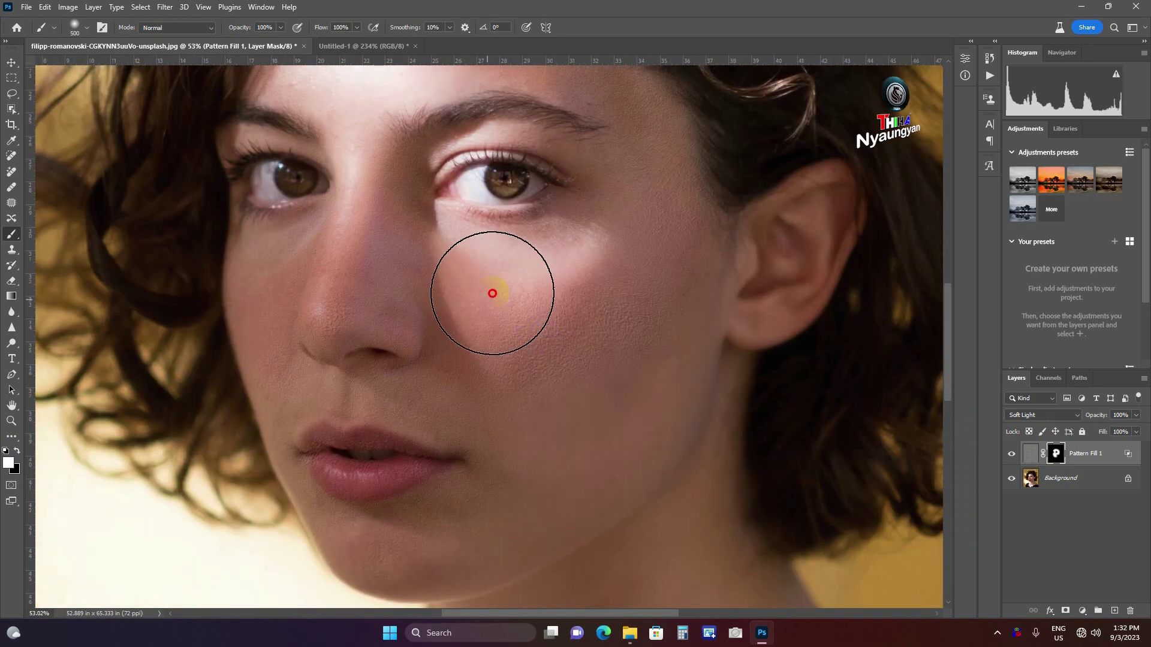
scroll(674, 353, "down", 1)
scroll(659, 383, "down", 3)
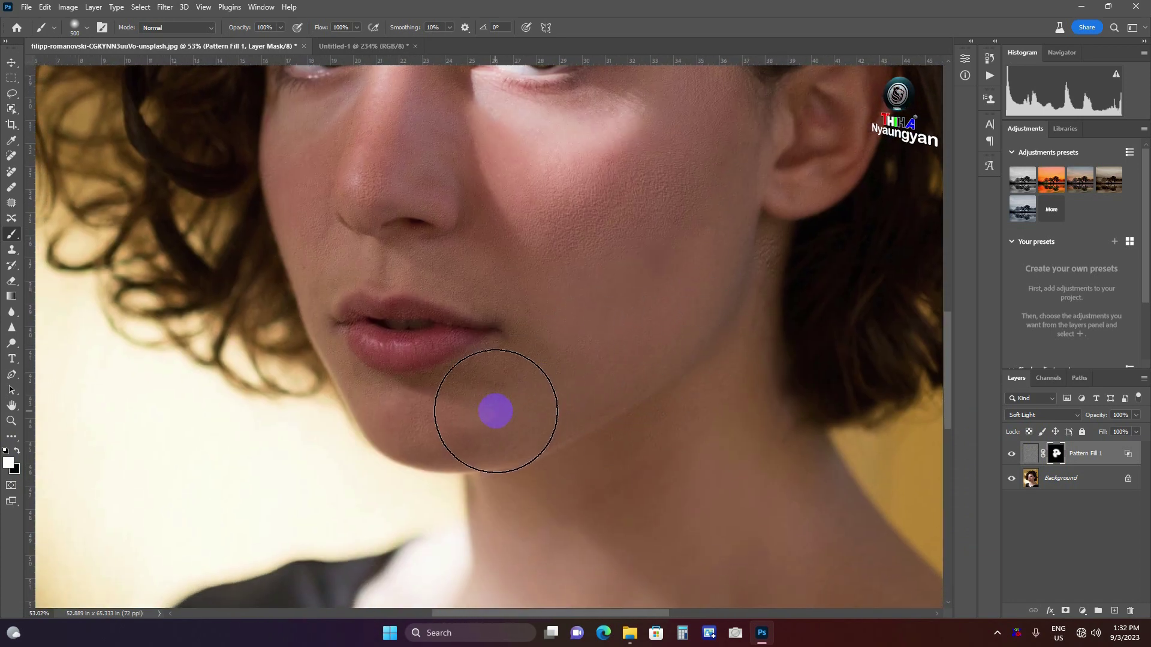
scroll(540, 431, "up", 2)
key("bracketleft")
key("bracketleft")
key("bracketleft")
key("bracketleft")
key("bracketleft")
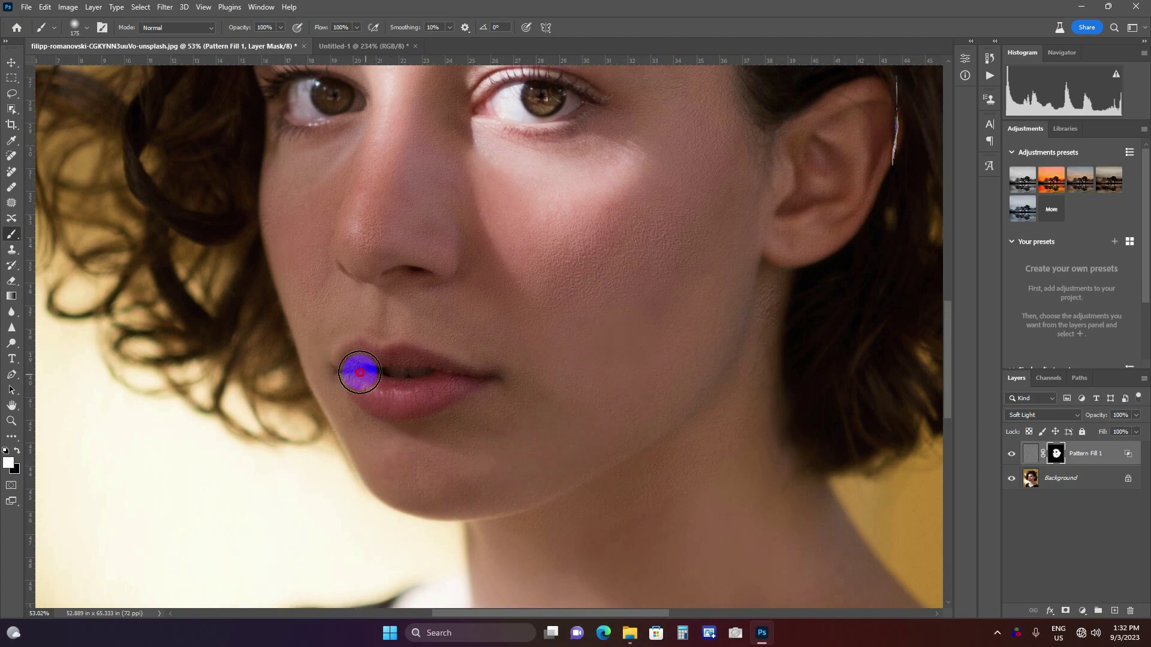
scroll(414, 389, "up", 1)
key("bracketright")
key("bracketright")
key("bracketright")
scroll(360, 371, "up", 1)
key("bracketleft")
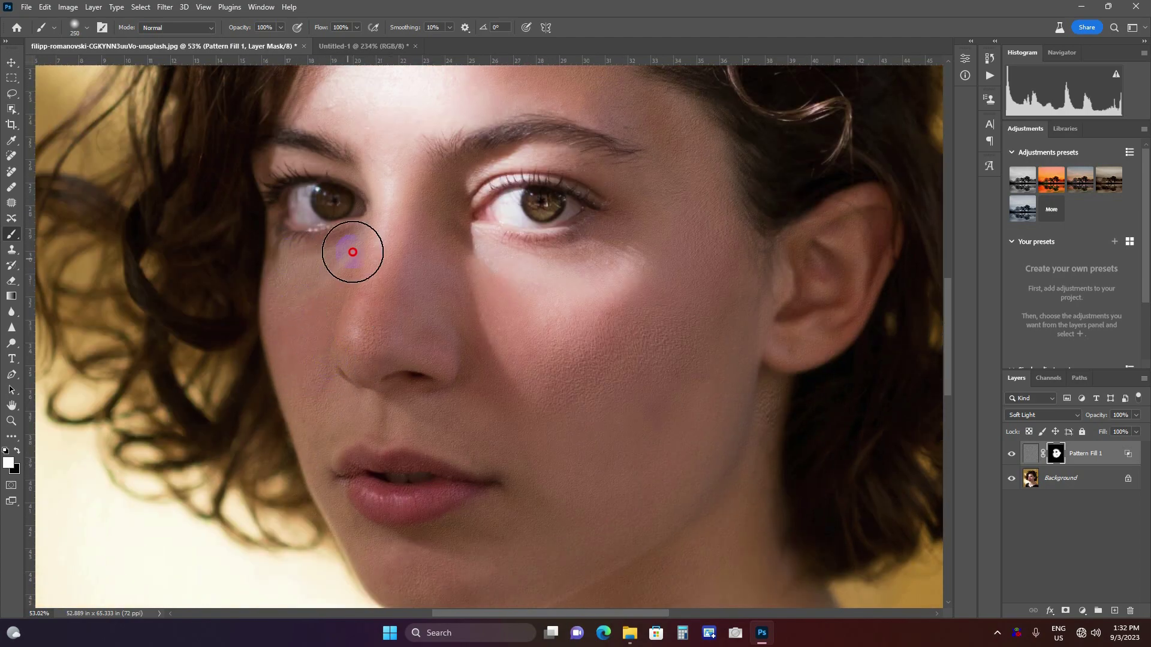
scroll(347, 252, "up", 1)
key("bracketleft")
key("bracketleft")
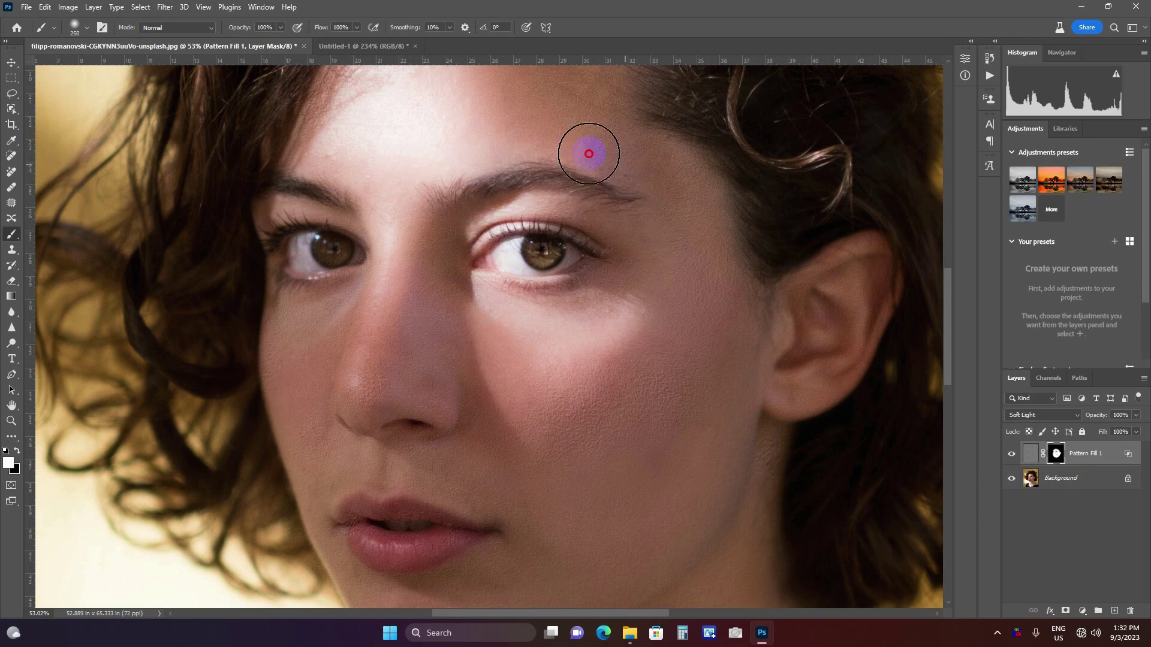
scroll(367, 198, "up", 1)
scroll(383, 264, "up", 2)
key("bracketright")
key("bracketright")
key("bracketright")
key("bracketleft")
key("bracketleft")
key("bracketleft")
scroll(758, 326, "down", 1)
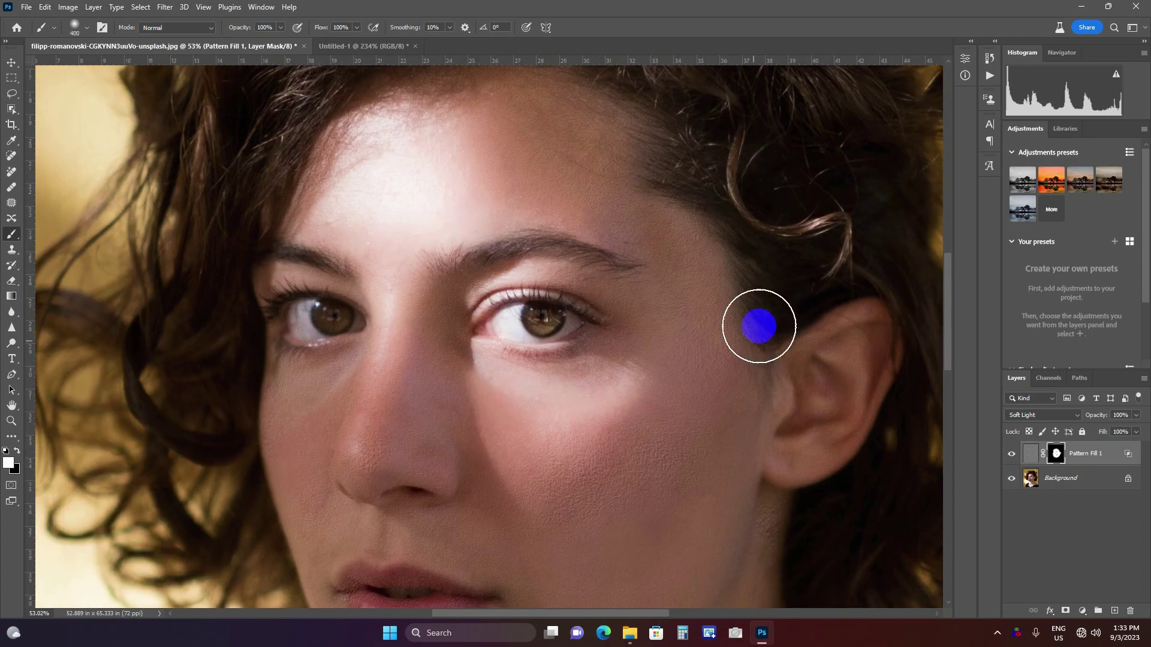
scroll(588, 348, "down", 1)
scroll(509, 437, "down", 3)
scroll(746, 334, "down", 1)
key("bracketright")
scroll(678, 360, "down", 2)
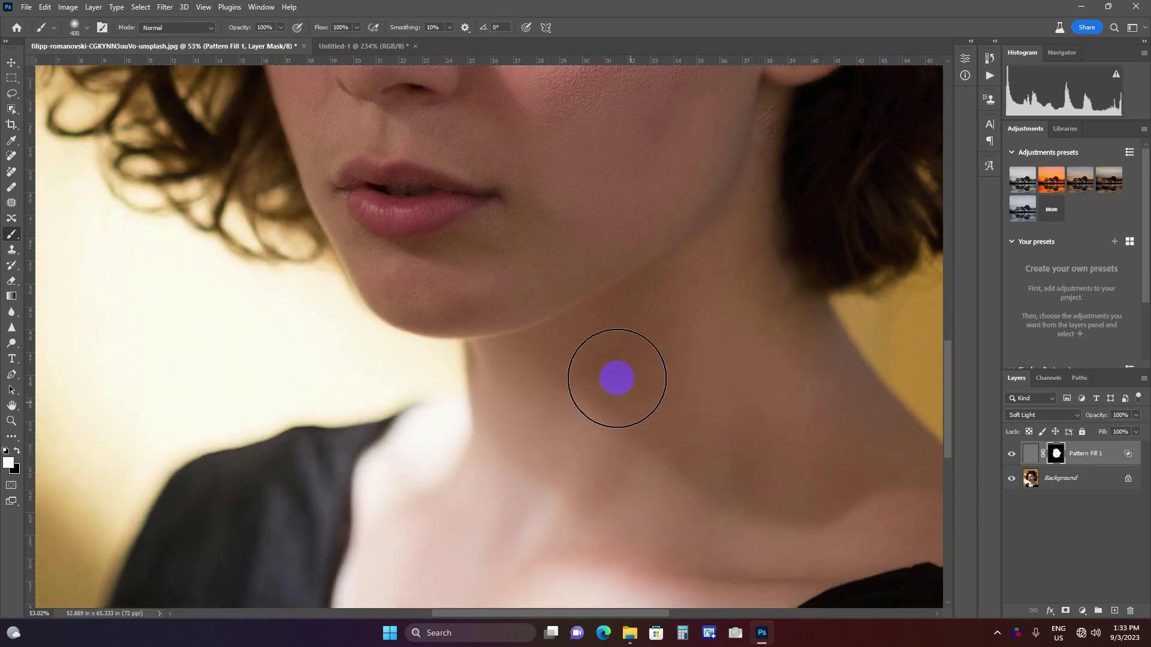
scroll(528, 408, "down", 2)
key("bracketright")
scroll(443, 455, "down", 2)
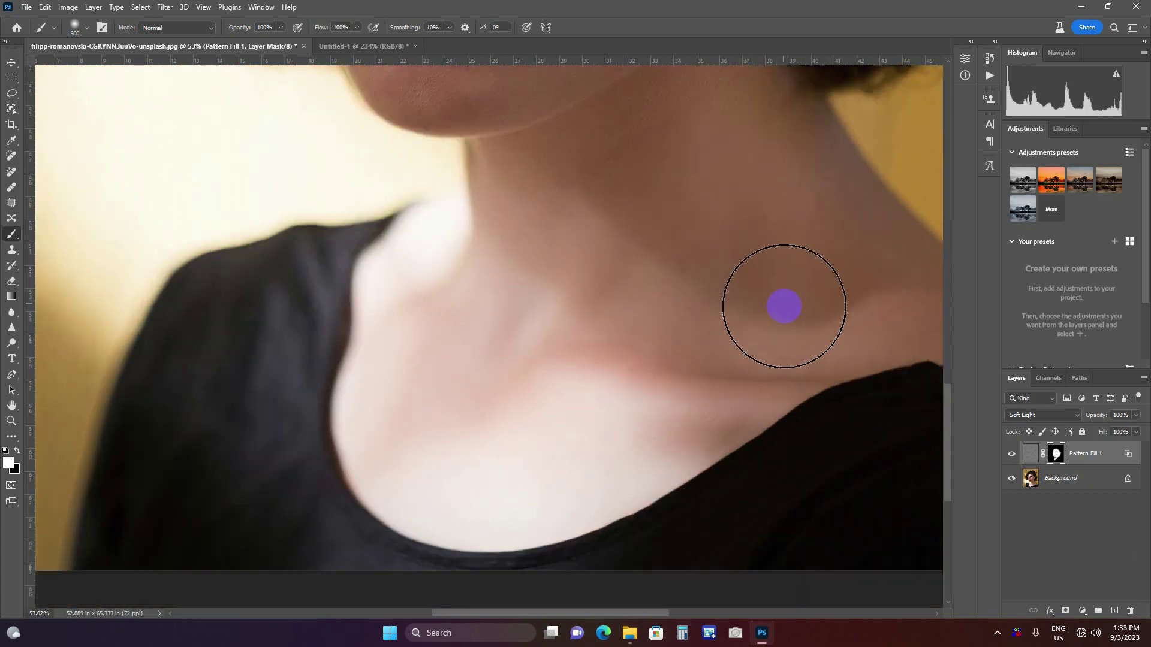
scroll(735, 348, "right", 5)
scroll(734, 348, "up", 1)
scroll(674, 402, "up", 1)
key("bracketleft")
key("bracketleft")
key("bracketleft")
key("bracketleft")
key("bracketleft")
key("bracketleft")
key("bracketleft")
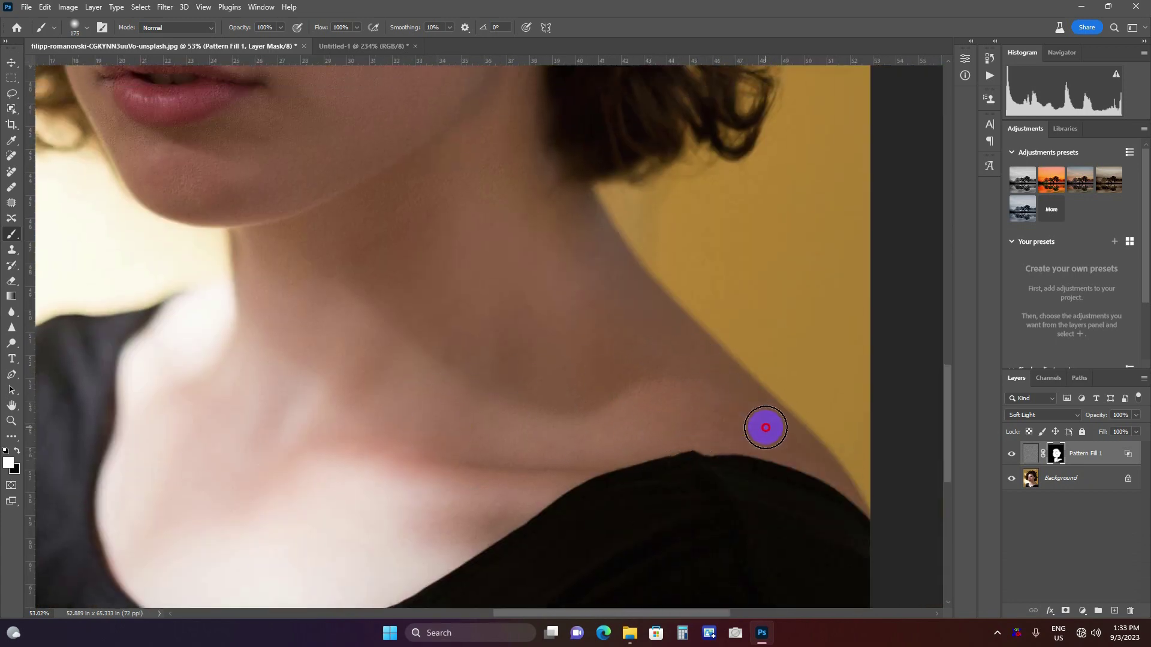
left_click_drag(764, 424, 817, 468)
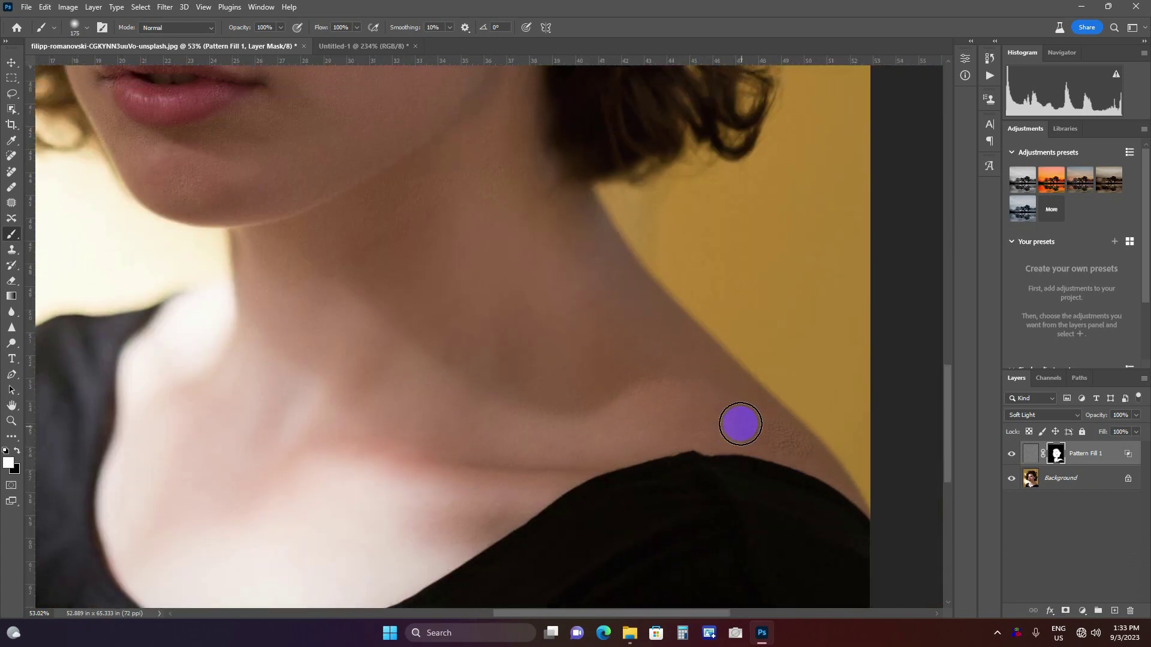
- Zoom in on the lips, chin and neck and paint texture along the neck and shoulder edge
key("bracketright")
key("bracketright")
scroll(654, 390, "up", 1)
key("bracketright")
key("bracketright")
key("bracketright")
key("bracketright")
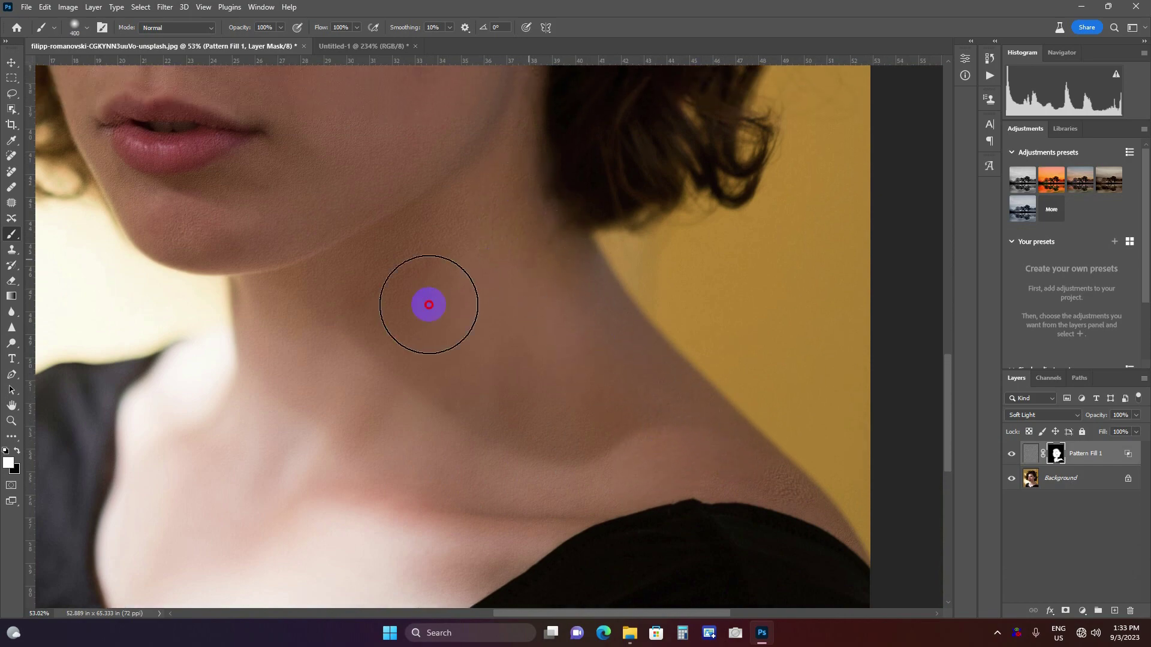
scroll(599, 456, "down", 2)
left_click_drag(550, 439, 515, 493)
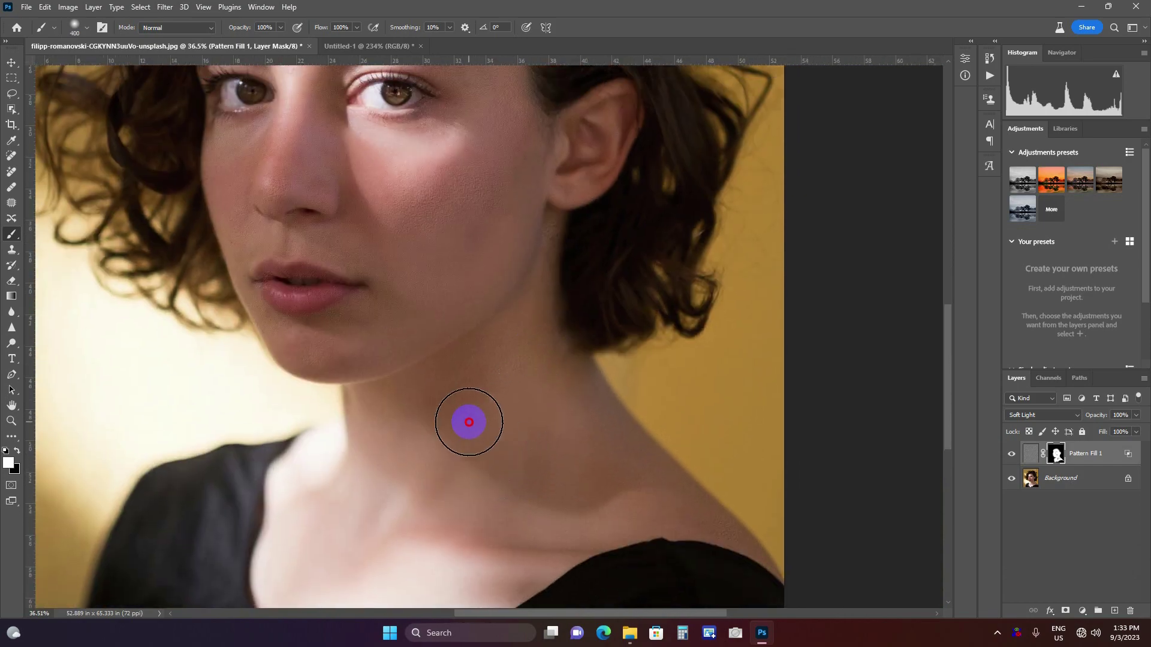
left_click_drag(514, 370, 568, 512)
scroll(569, 512, "up", 2)
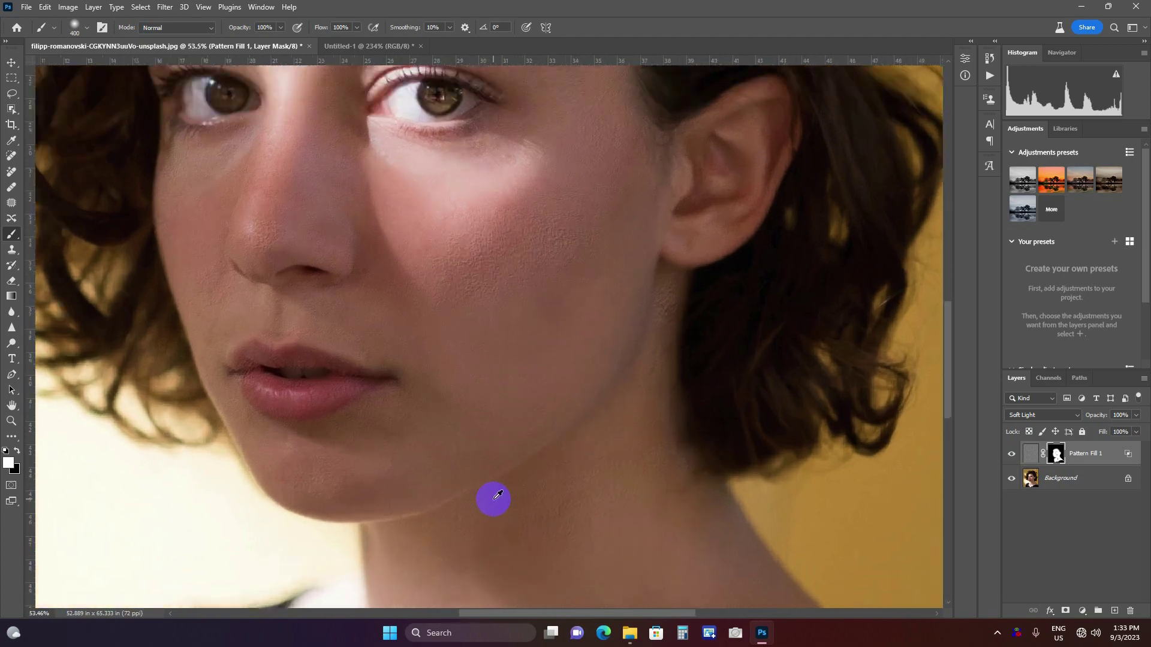
mouse_move(494, 497)
left_mouse_down()
mouse_move(514, 404)
mouse_move(630, 321)
left_mouse_up()
mouse_move(435, 462)
left_mouse_down()
mouse_move(327, 393)
mouse_move(350, 381)
mouse_move(394, 411)
mouse_move(511, 436)
left_mouse_up()
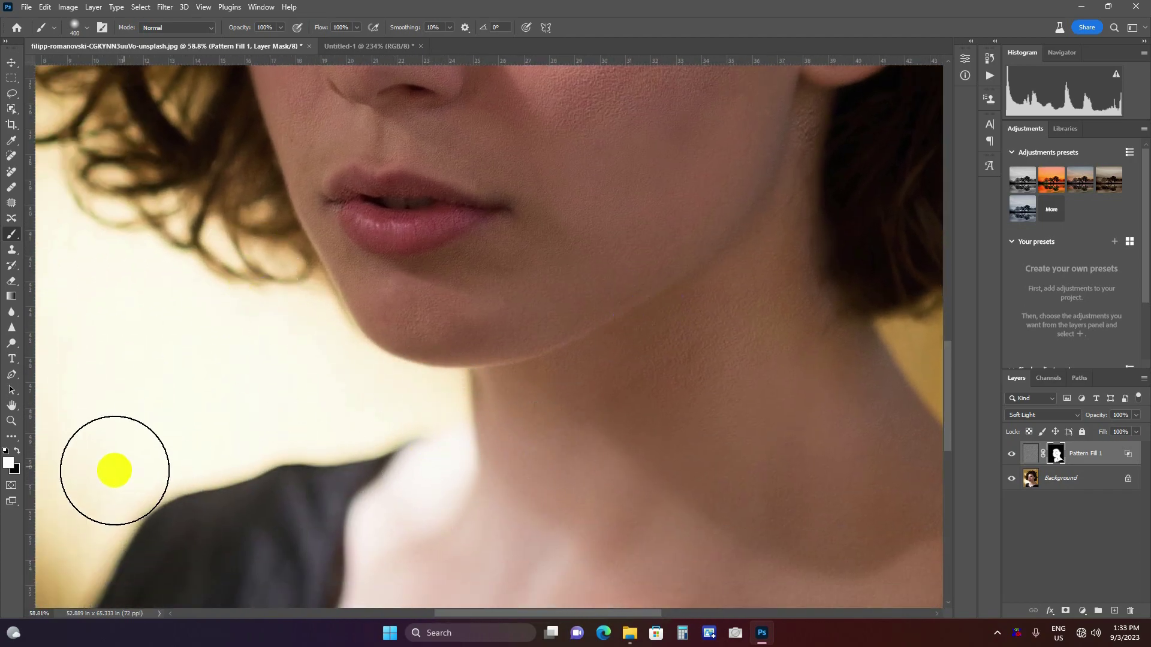
- Target the Pattern Fill 1 mask, reset the colours and make black the foreground
left_click(1057, 455)
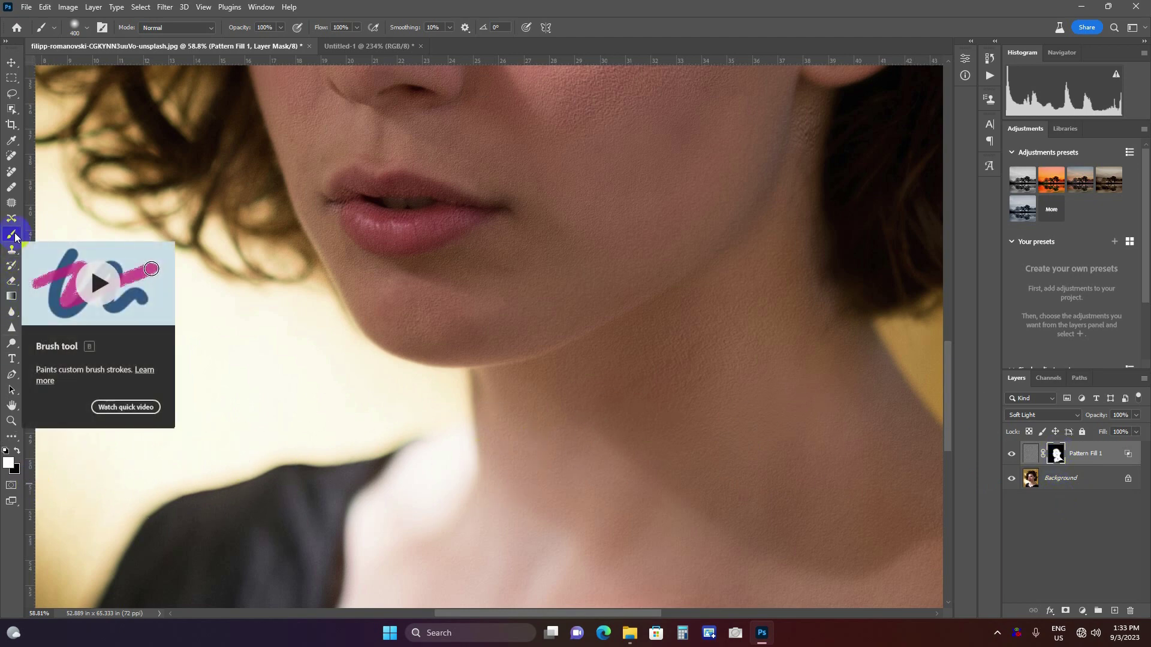
key("d")
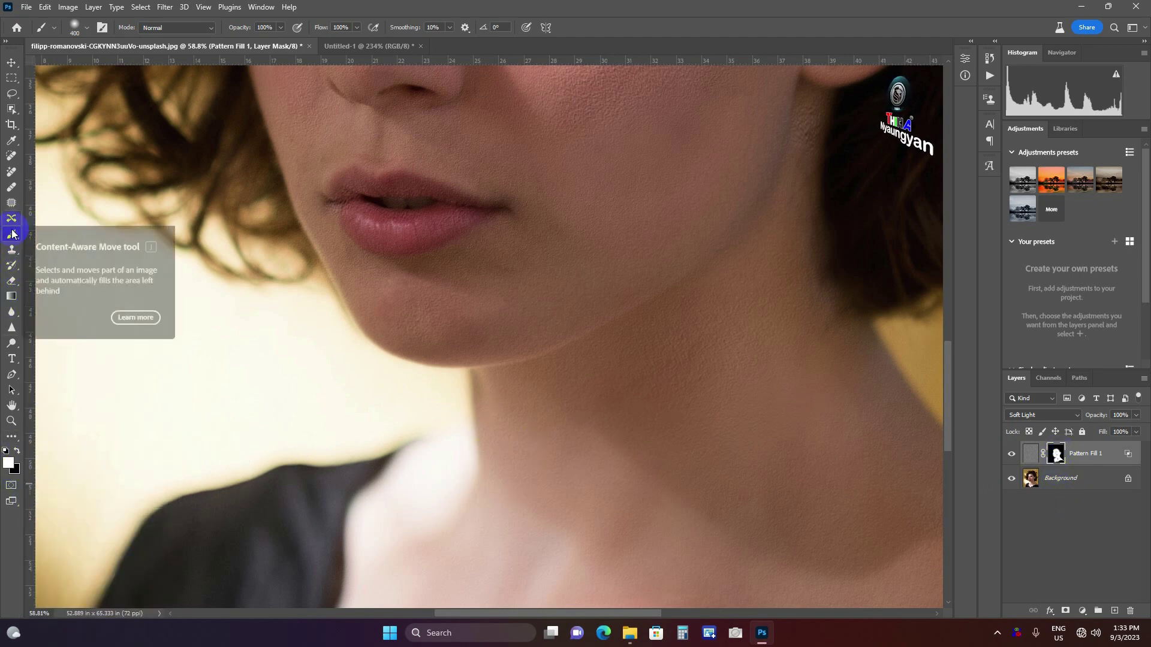
left_click(323, 347)
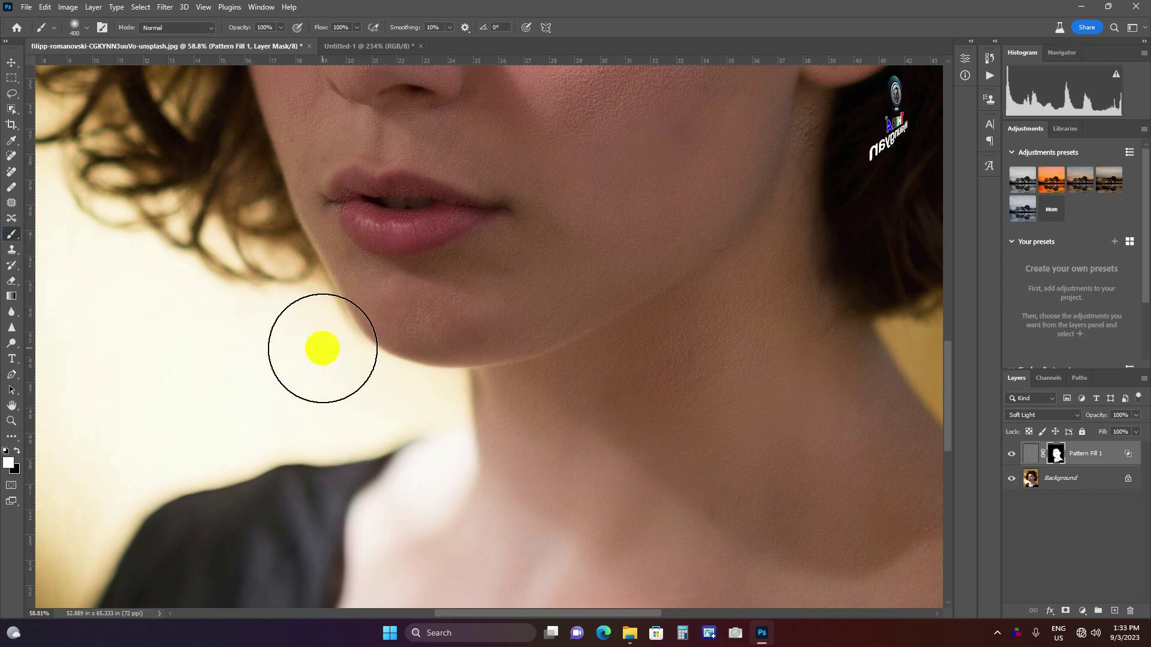
key("x")
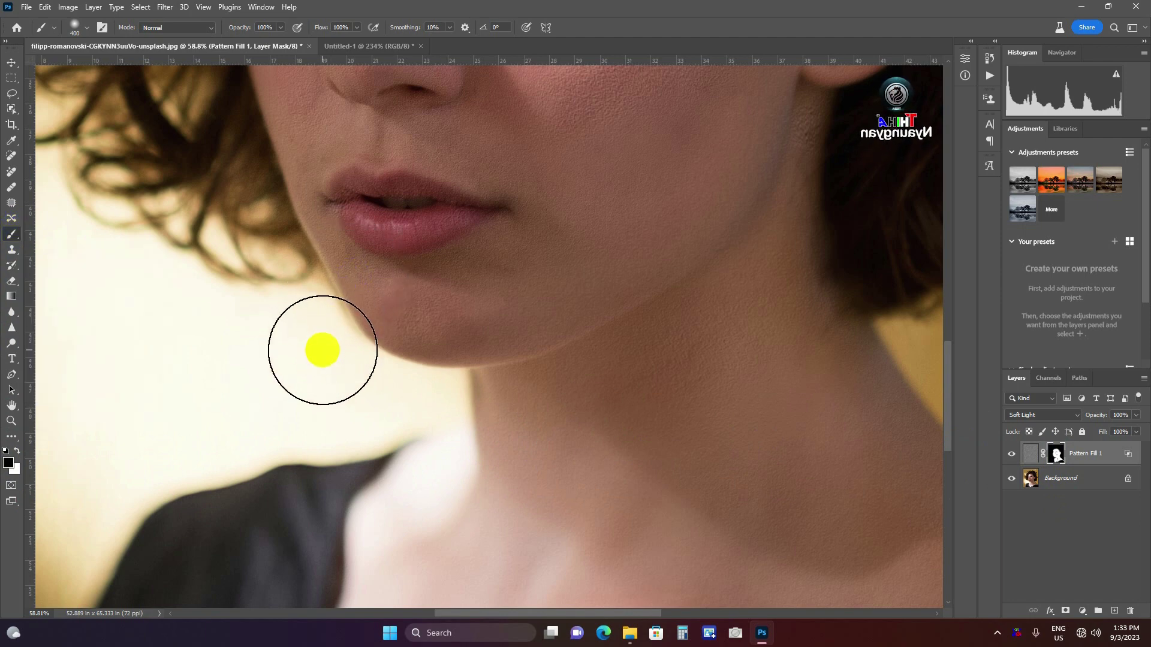
- Shrink the brush and zoom around the face and chin edges to mask out hair and background
key("bracketleft")
key("bracketleft")
scroll(369, 384, "up", 3)
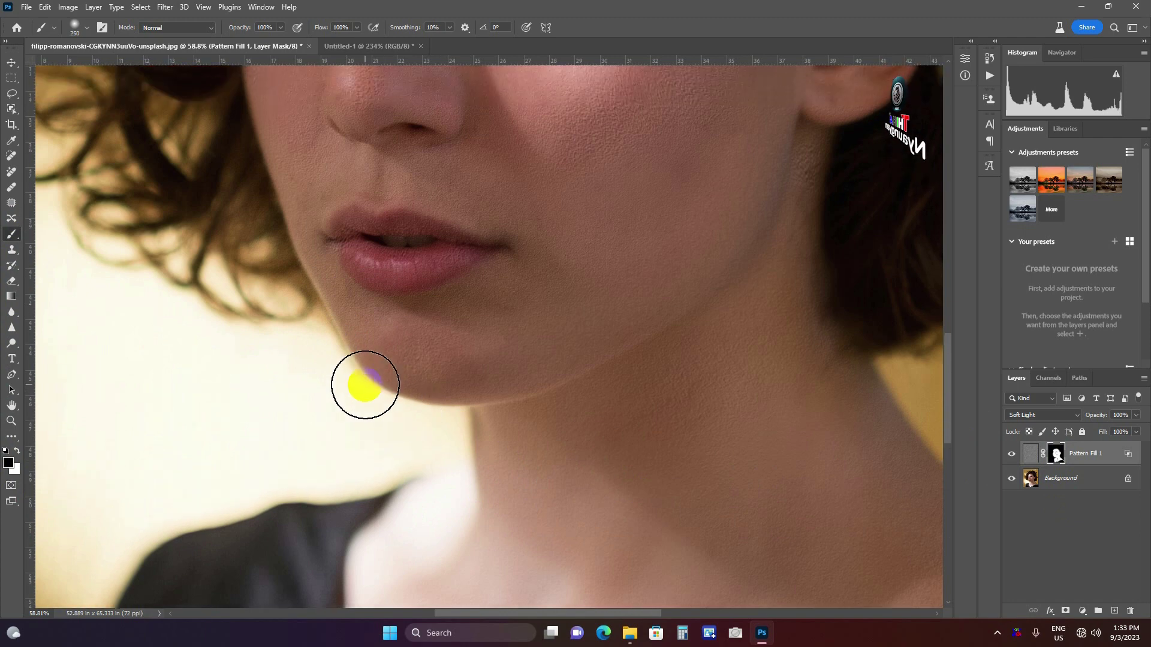
scroll(265, 311, "up", 2)
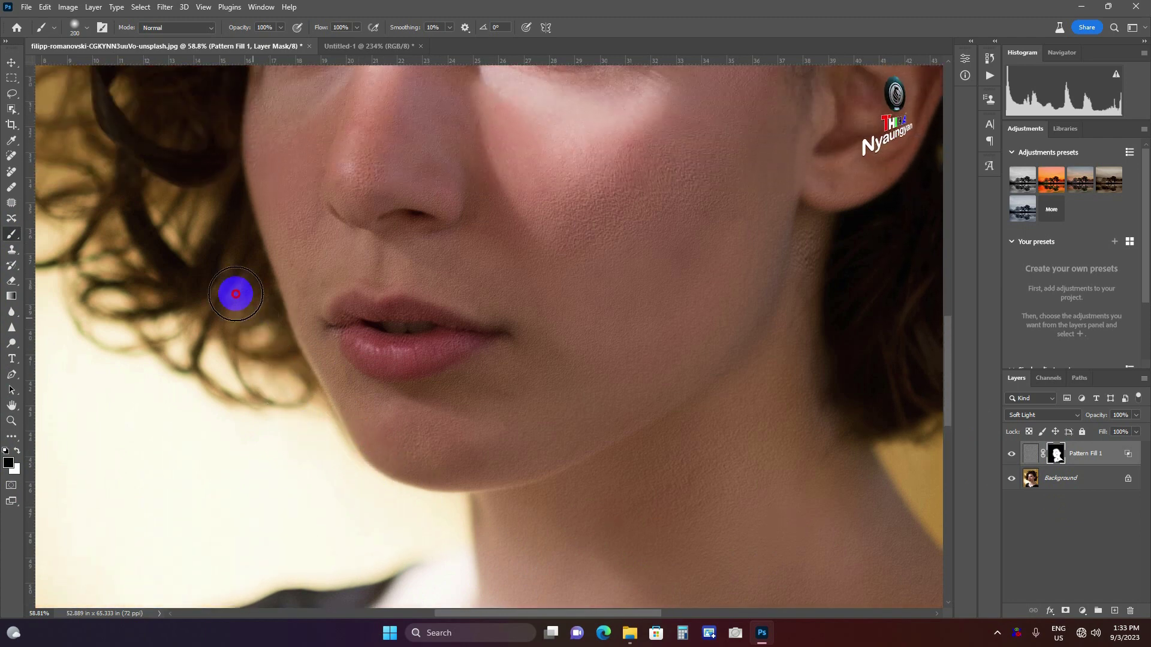
scroll(234, 323, "up", 2)
scroll(205, 305, "up", 2)
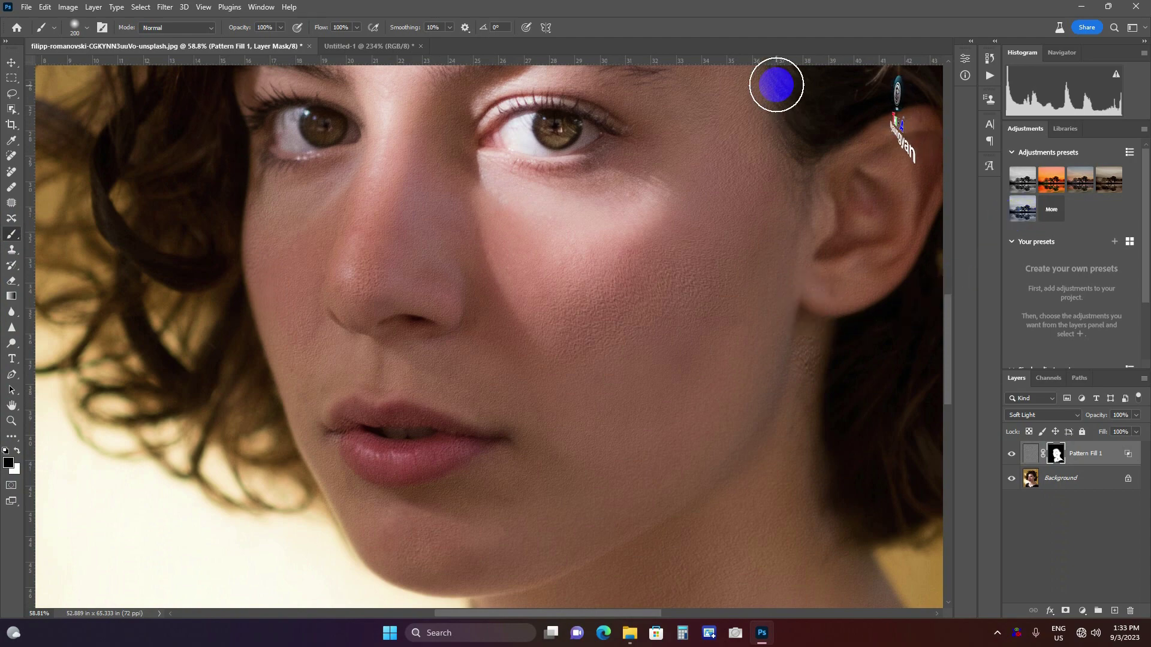
scroll(797, 120, "down", 3)
scroll(749, 180, "up", 1)
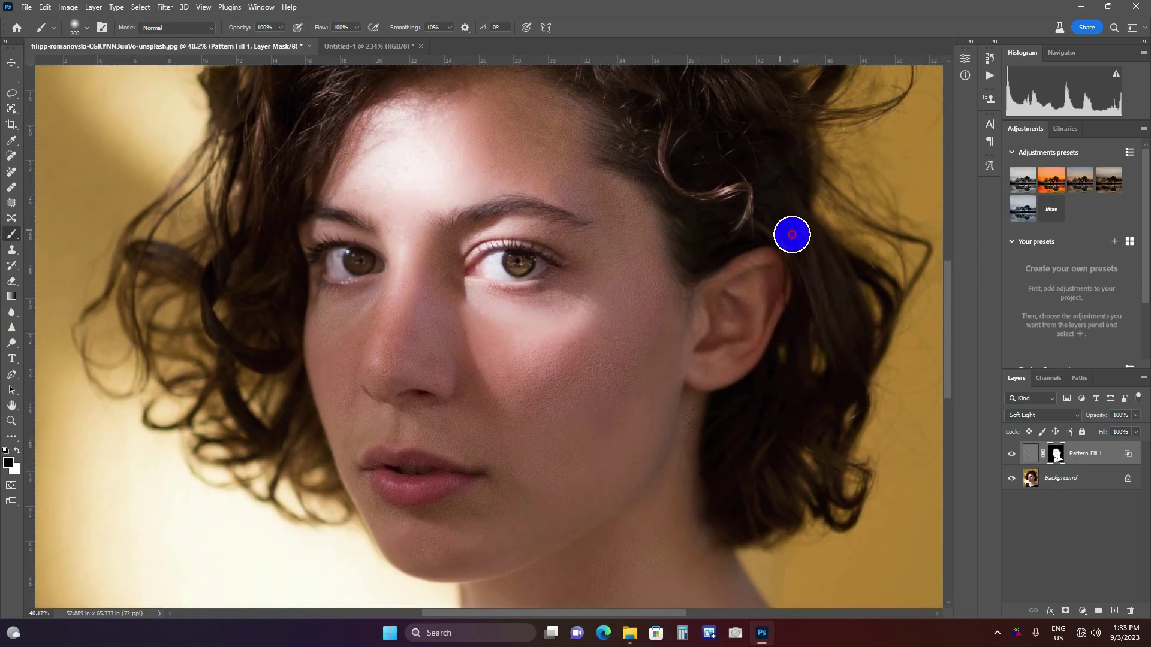
scroll(732, 405, "down", 3)
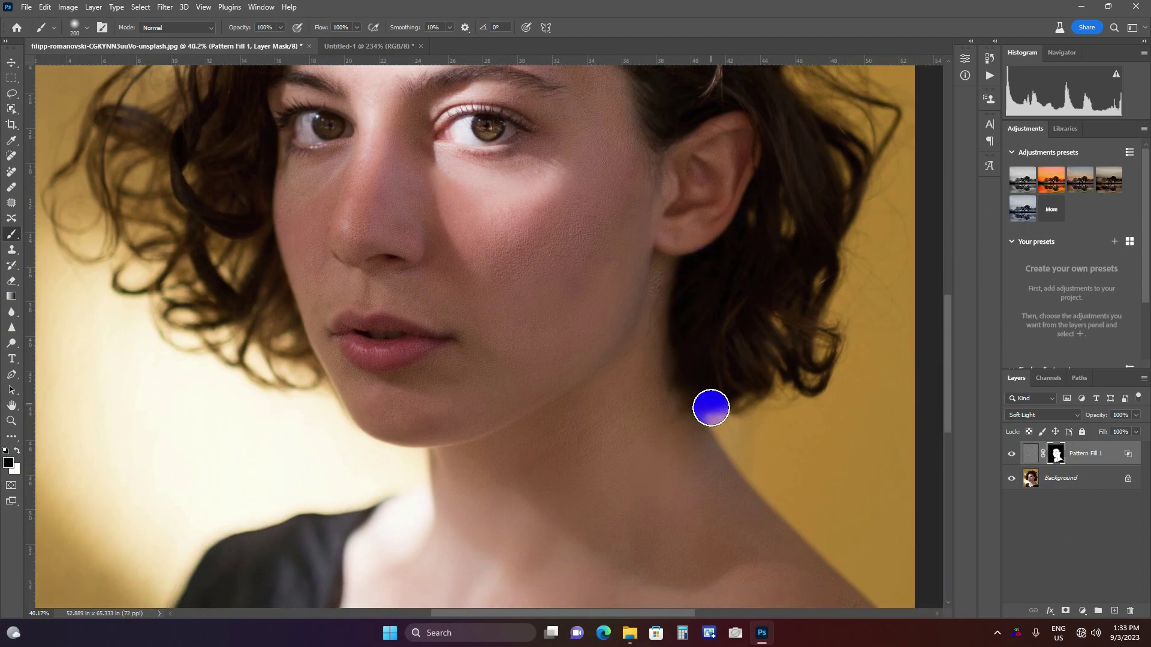
scroll(713, 408, "down", 5)
scroll(528, 288, "up", 4)
scroll(581, 326, "up", 2)
scroll(583, 327, "down", 3)
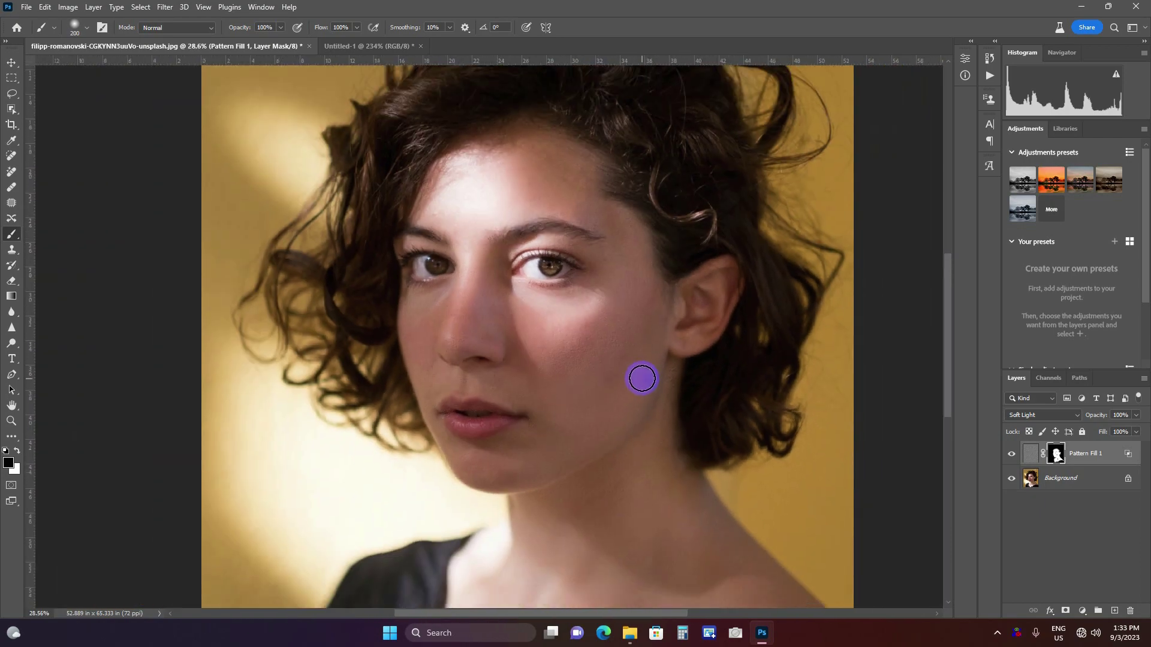
scroll(642, 377, "down", 1)
- Select the Pattern Fill 1 layer itself and lower its opacity to 51%
left_click(1108, 458)
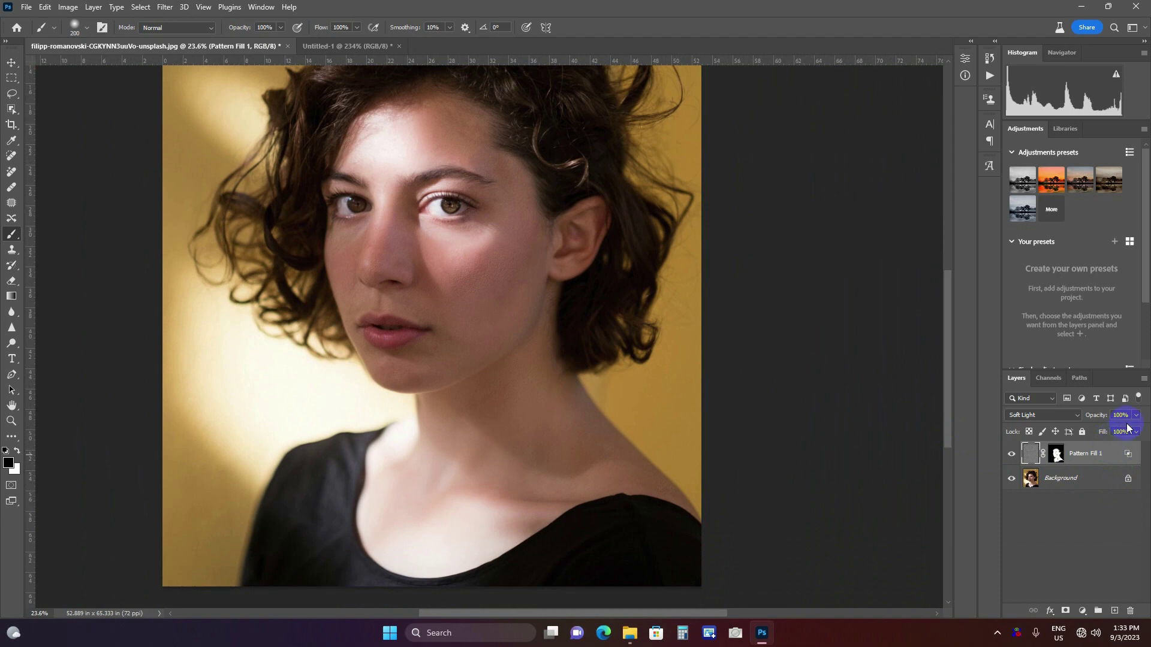
scroll(458, 268, "up", 1)
scroll(452, 282, "up", 1)
scroll(450, 294, "up", 1)
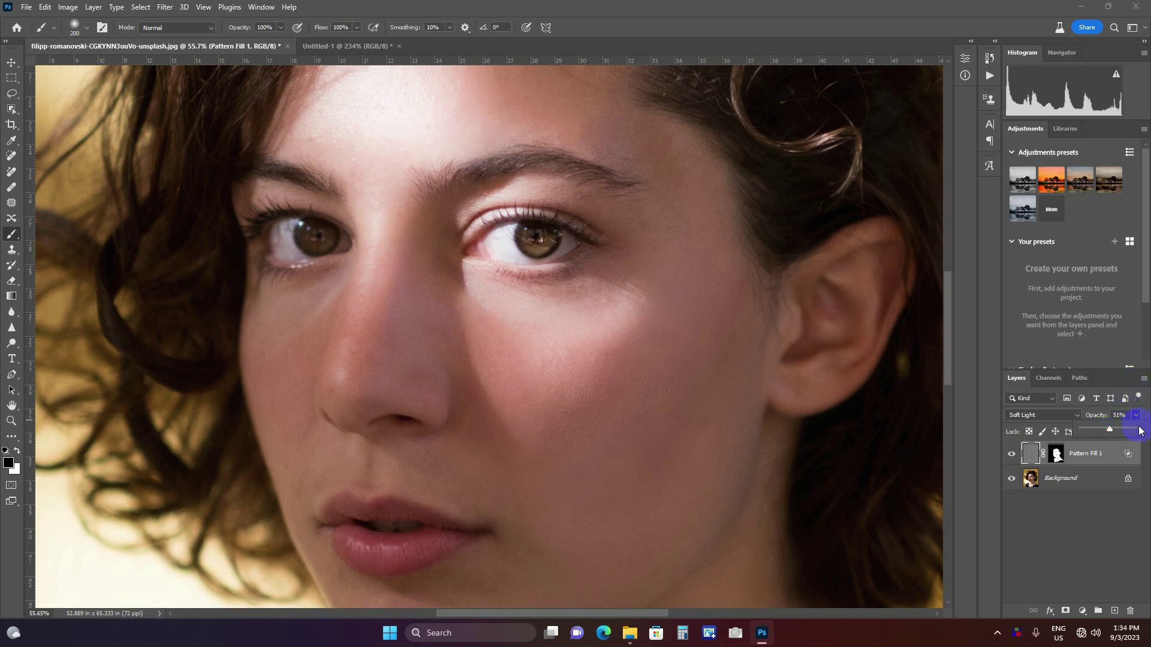
left_click(1137, 419)
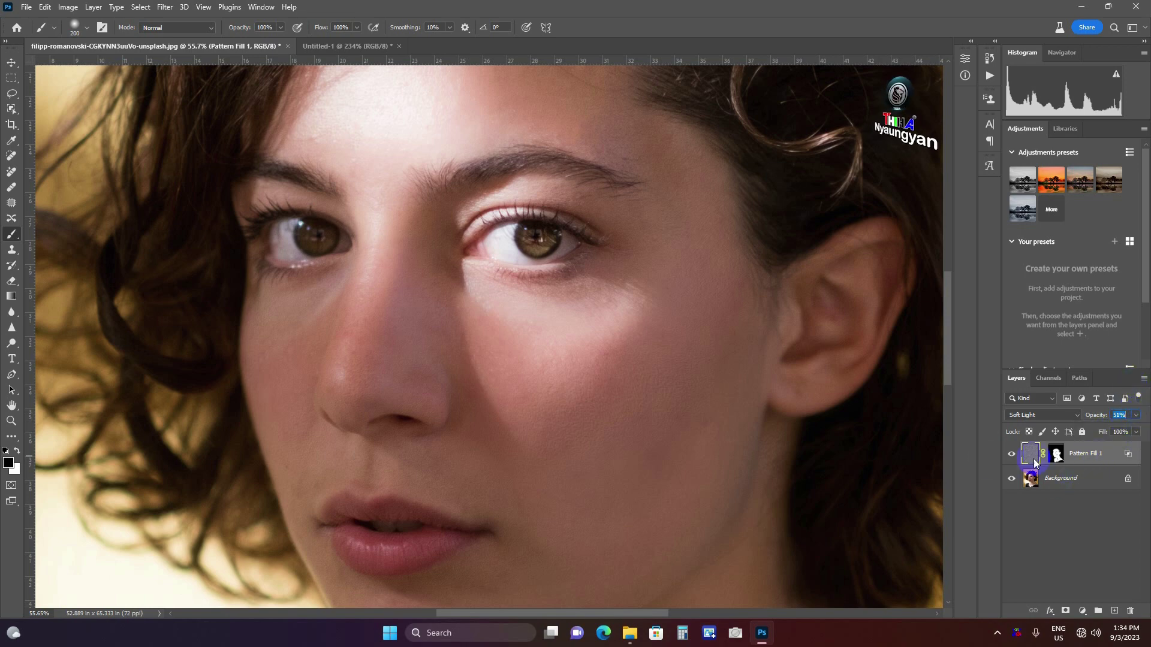
left_click(924, 493)
scroll(534, 341, "down", 2)
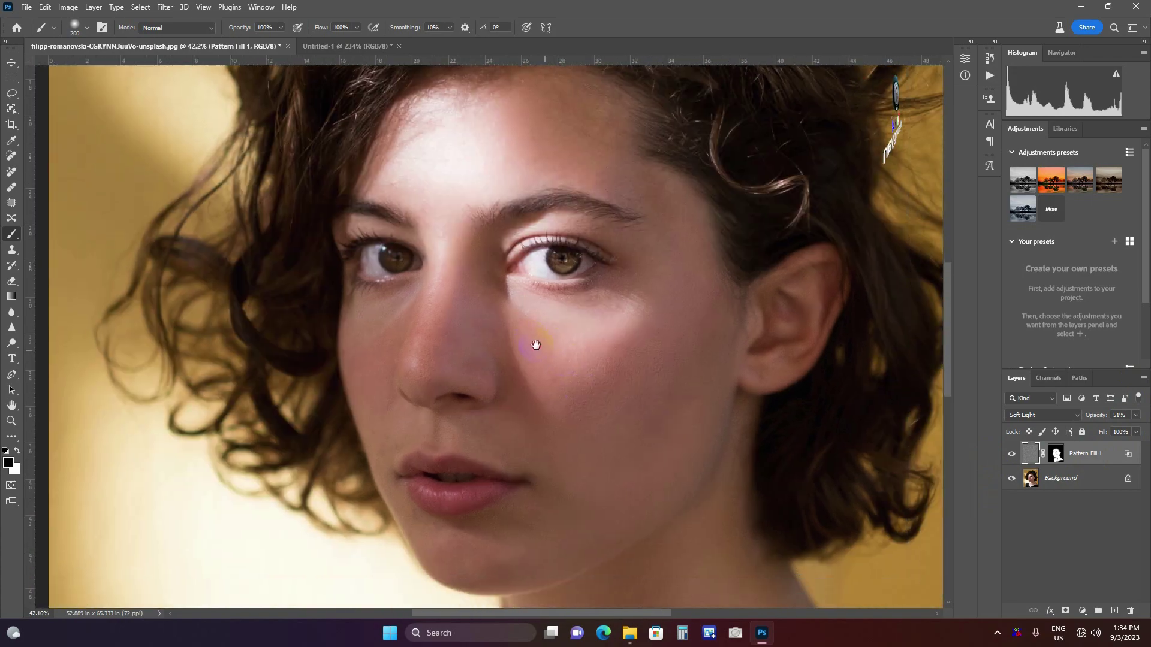
scroll(540, 334, "up", 1)
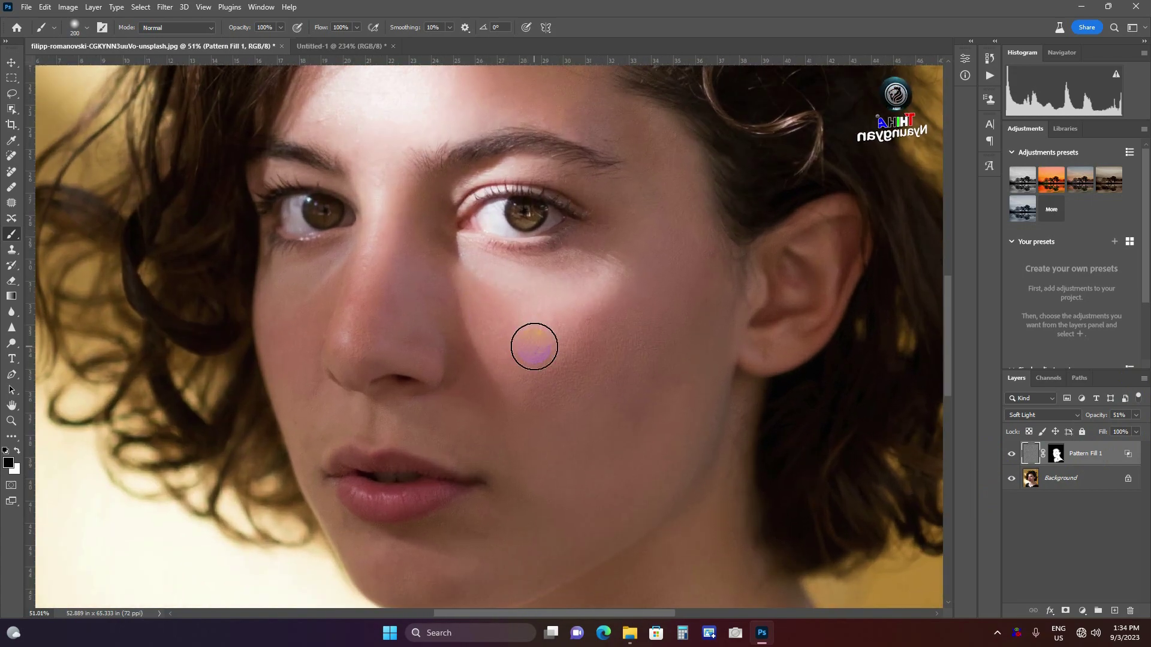